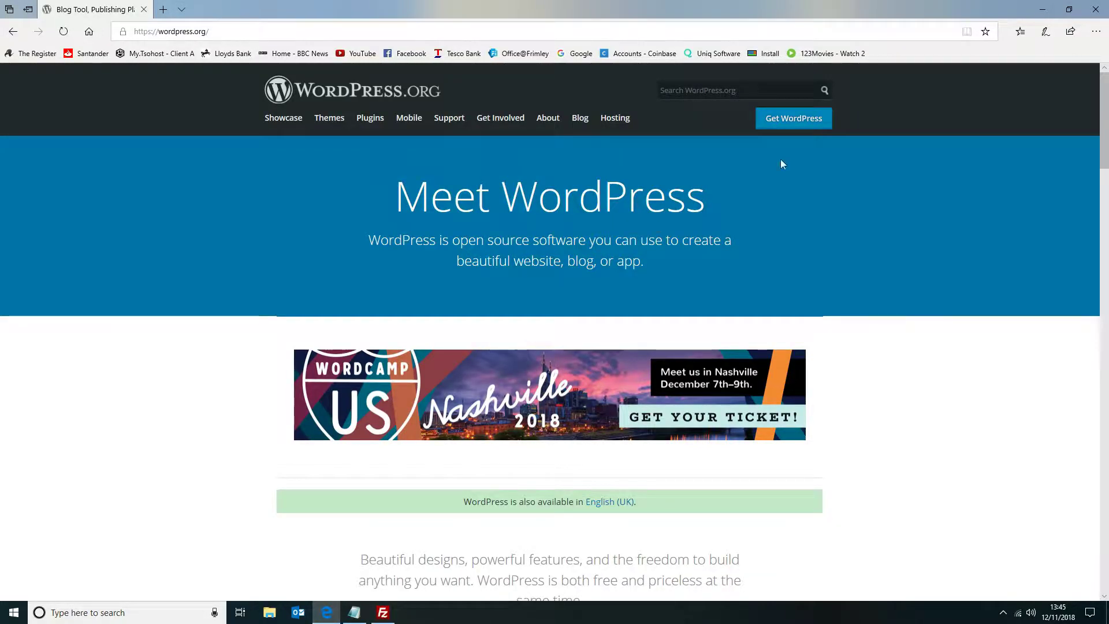
View the Get WordPress download page on wordpress.org.
click(814, 126)
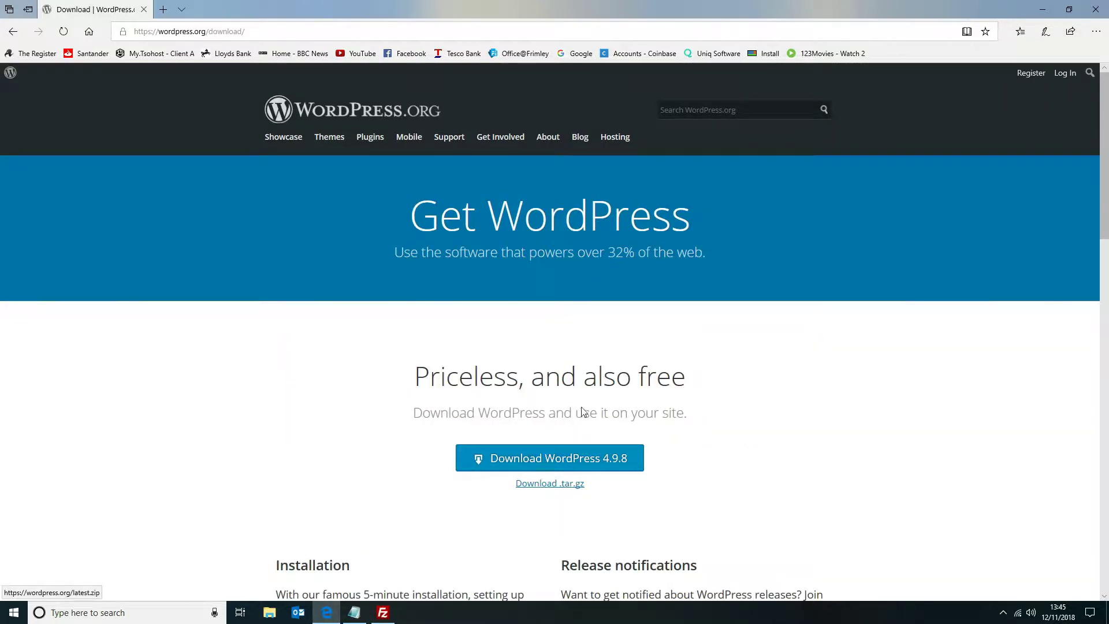
click(1038, 11)
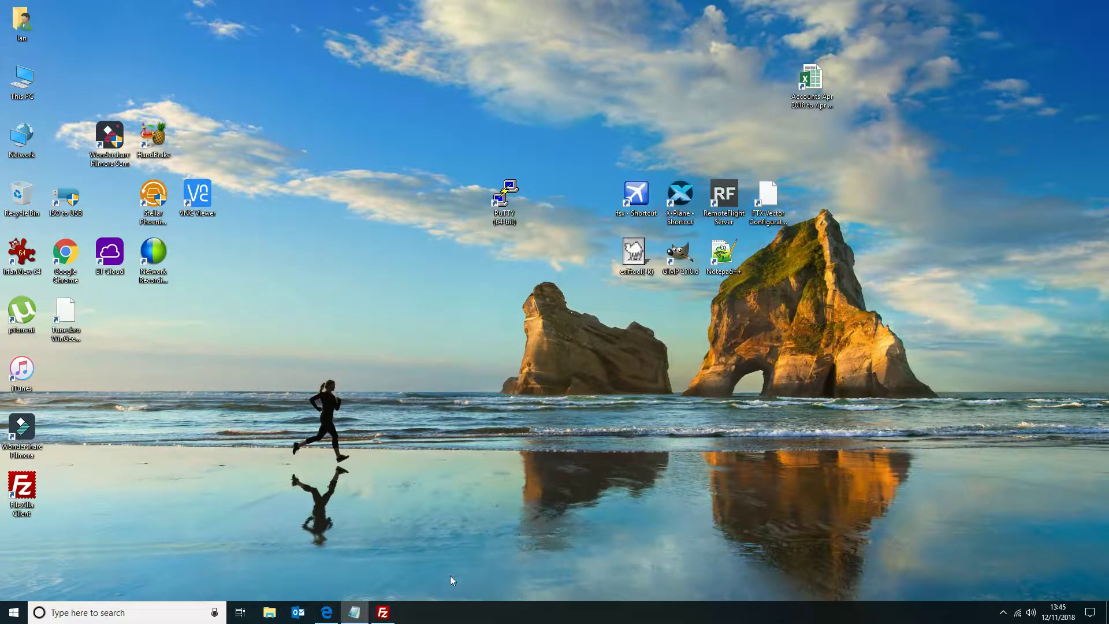
Switch to FileZilla and reconnect to the FTP server in the current tab, aborting the previous connection.
click(383, 613)
click(521, 88)
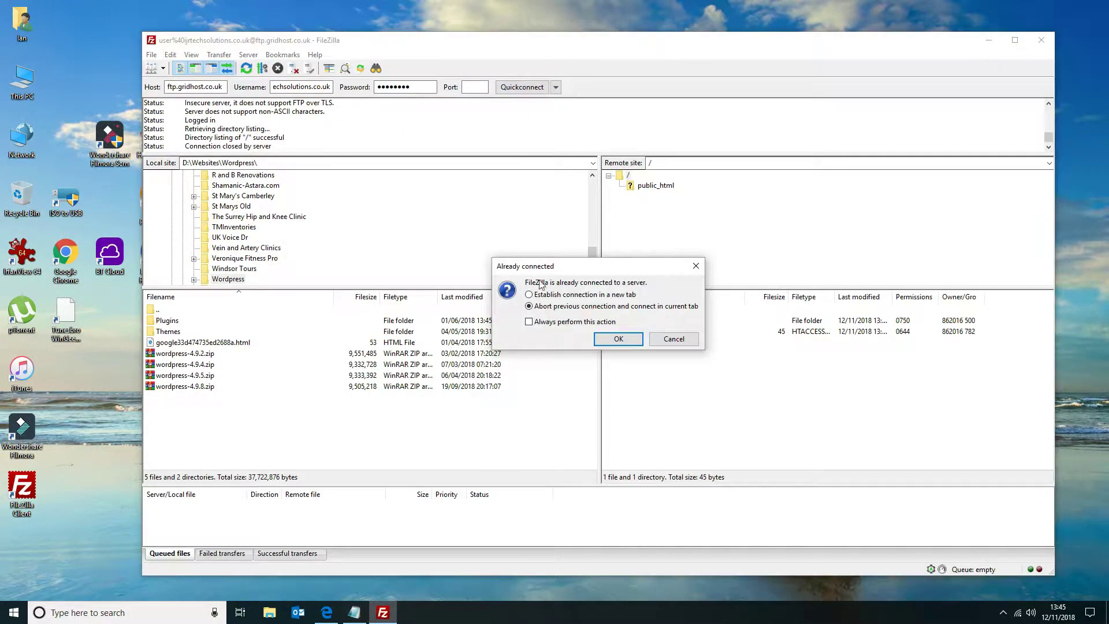
click(632, 341)
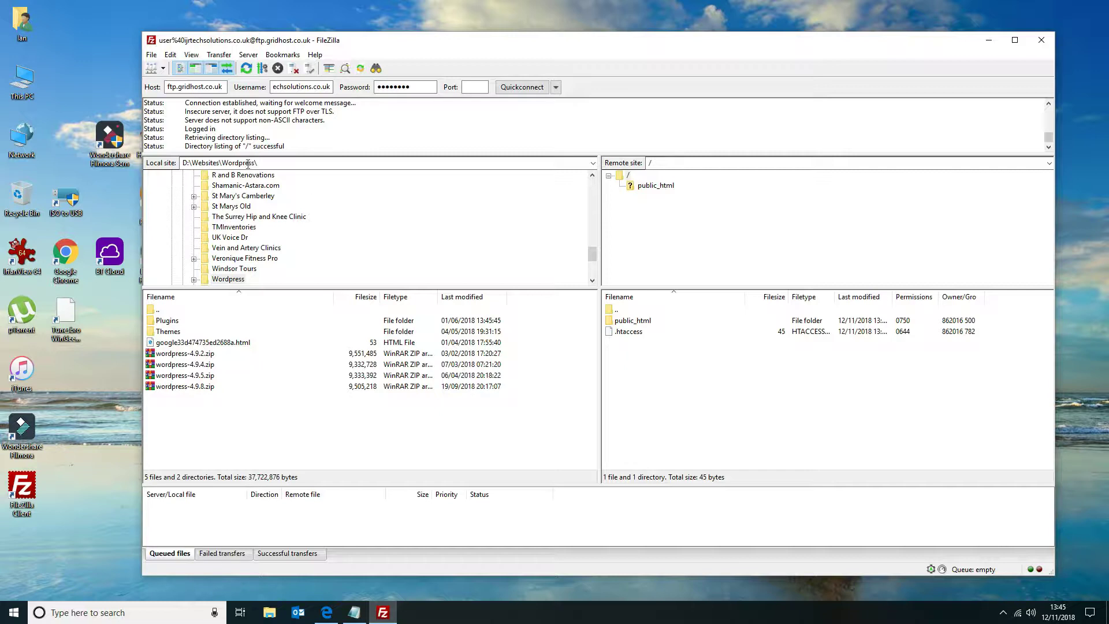
Delete favicon.ico and index.php from the remote public_html folder.
double_click(625, 322)
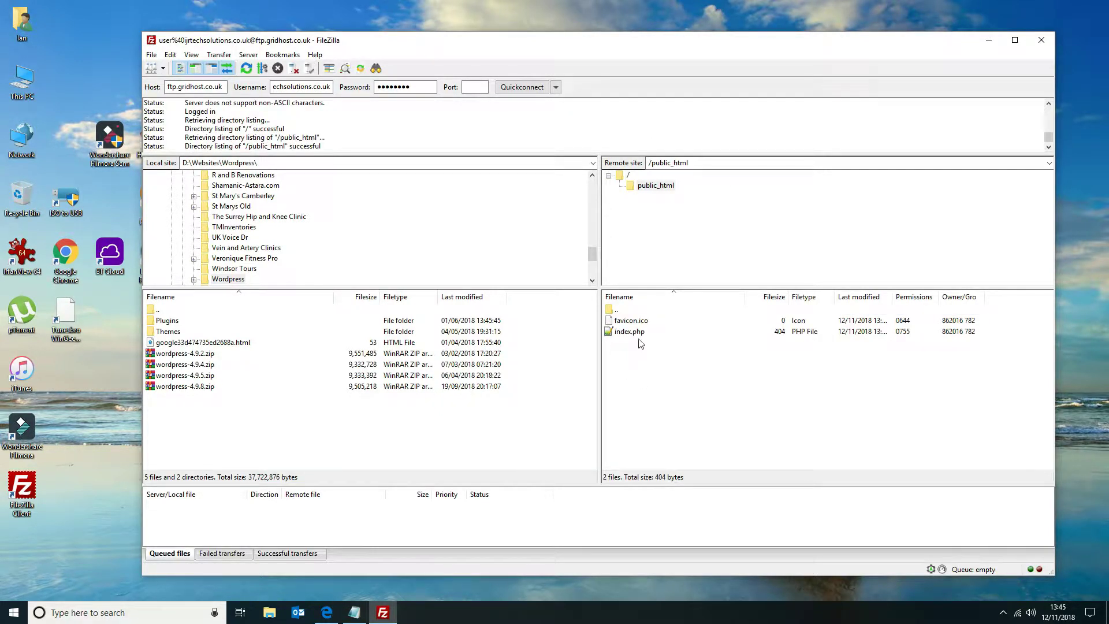
click(637, 334)
shift+click(634, 324)
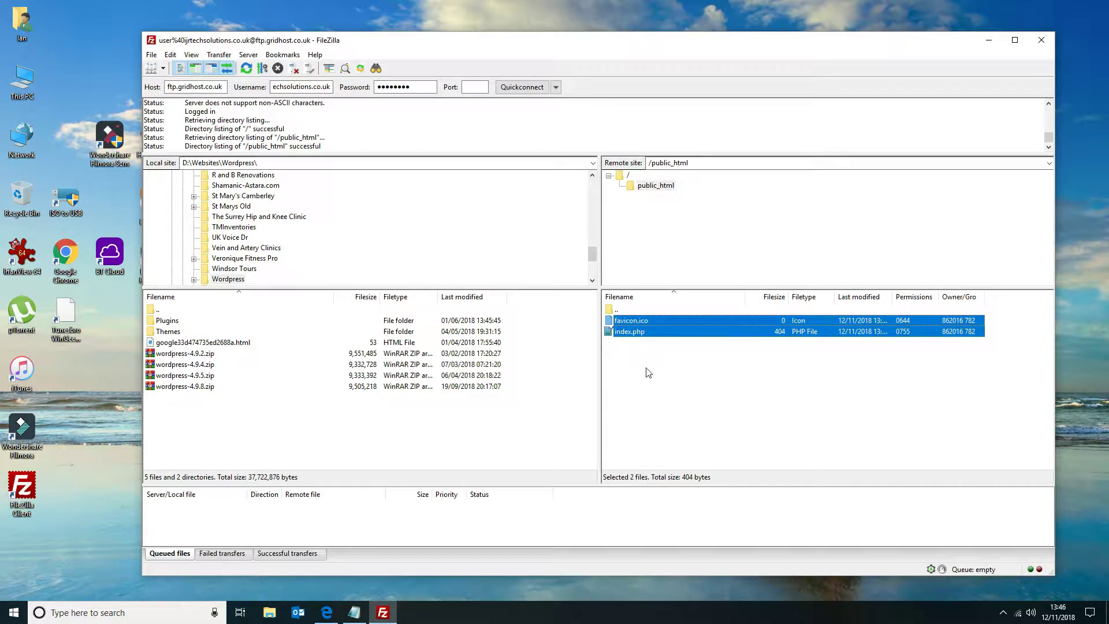
key(Delete)
click(560, 347)
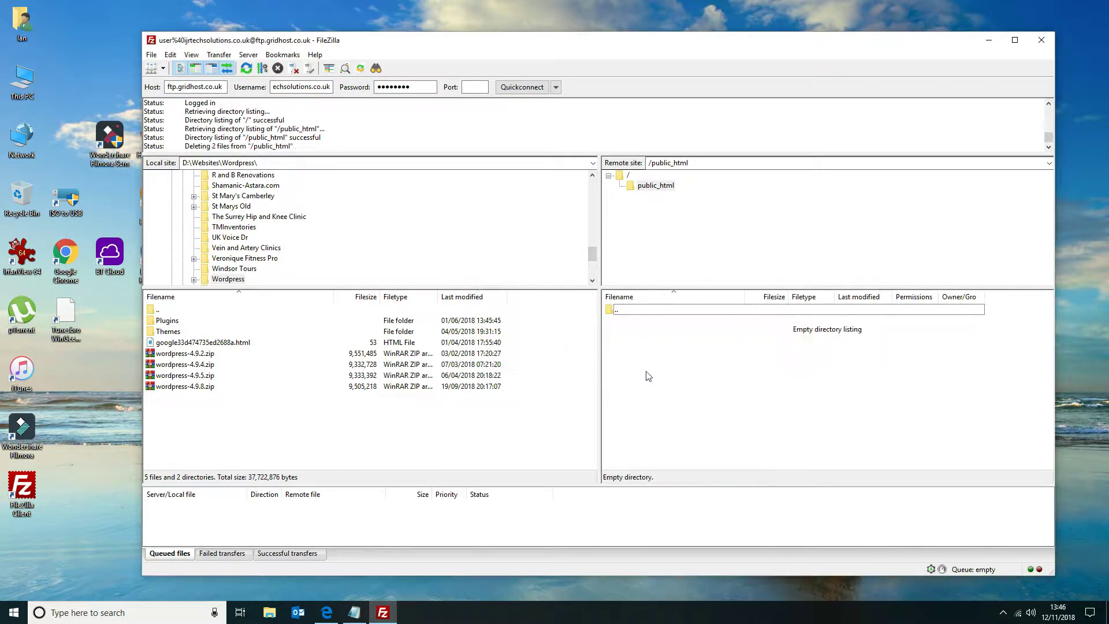
Upload the local wordpress-4.9.8.zip archive to the remote public_html folder.
click(221, 387)
right_click(222, 387)
click(234, 394)
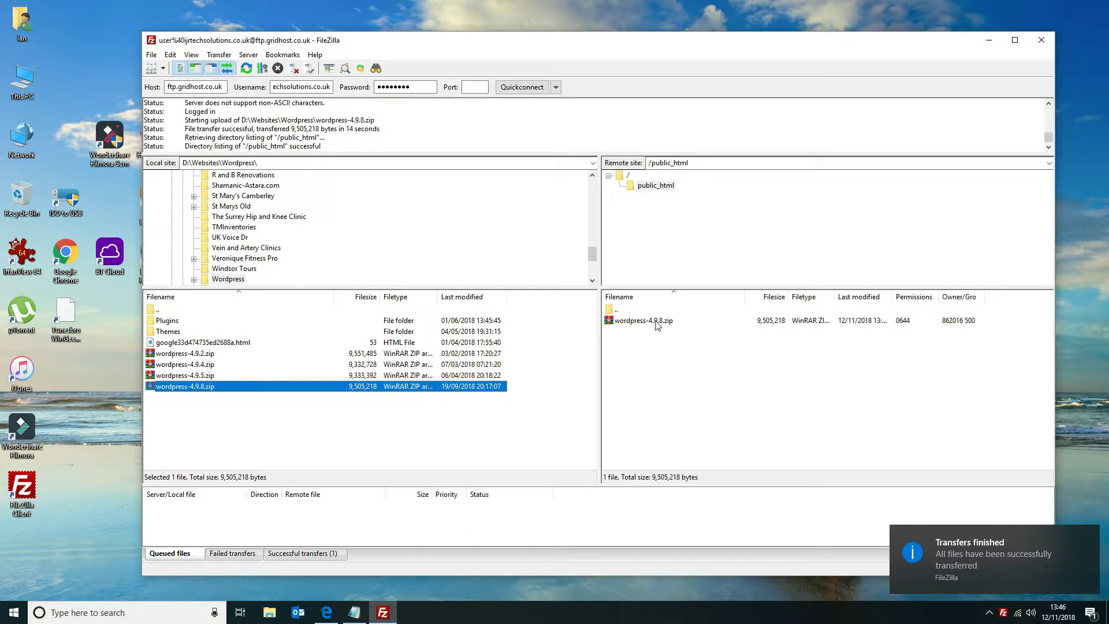
right_click(657, 326)
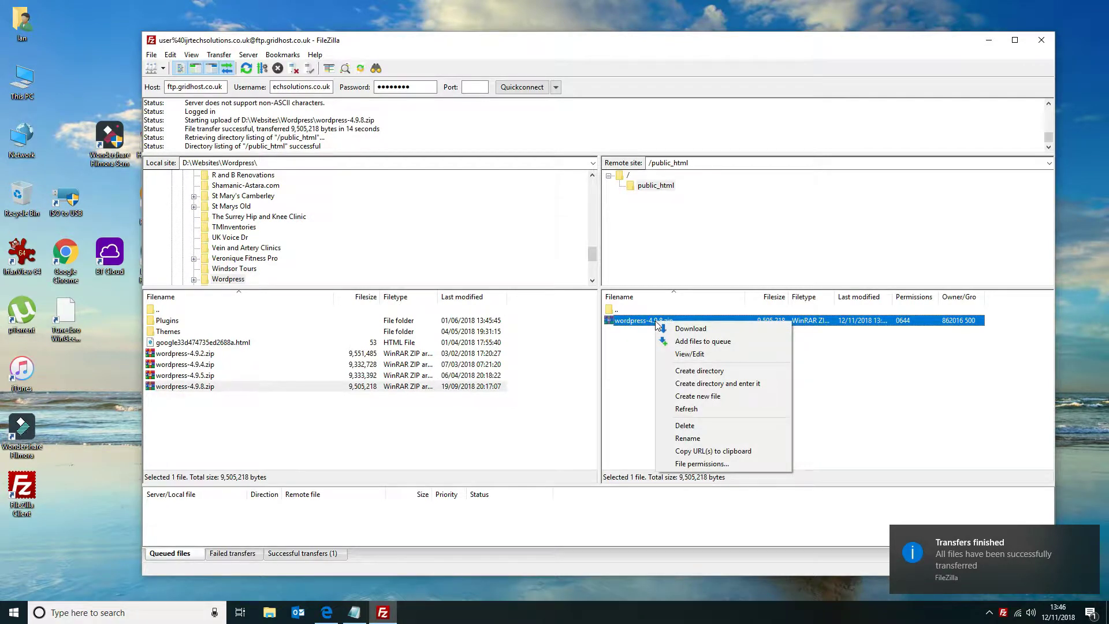
click(641, 374)
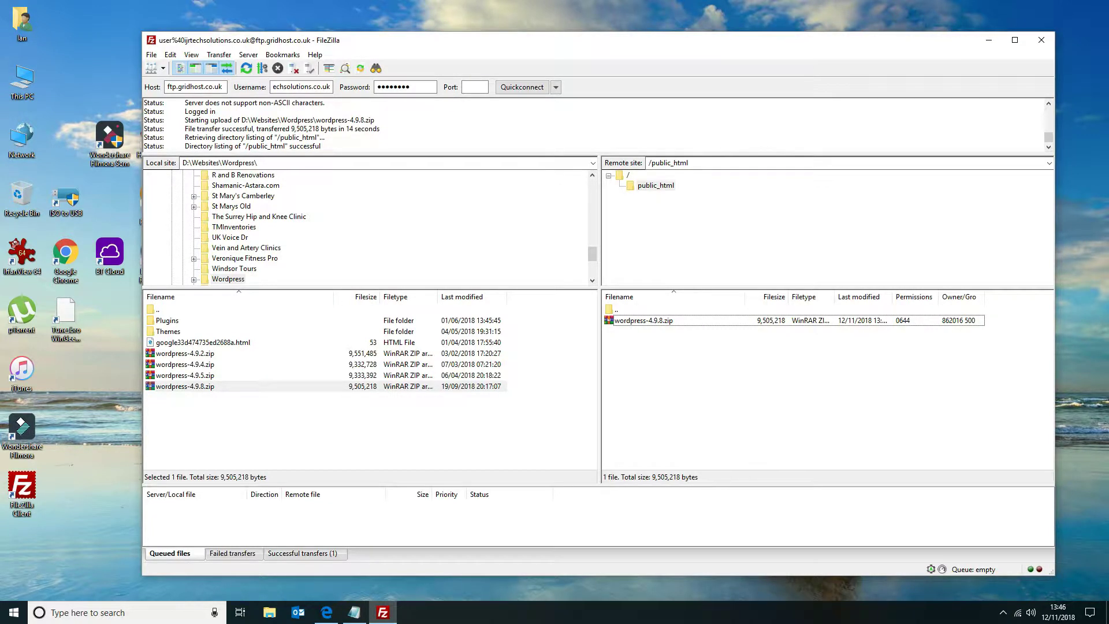
Switch to the hosting File Manager in the browser and uncompress the uploaded WordPress zip archive.
click(327, 612)
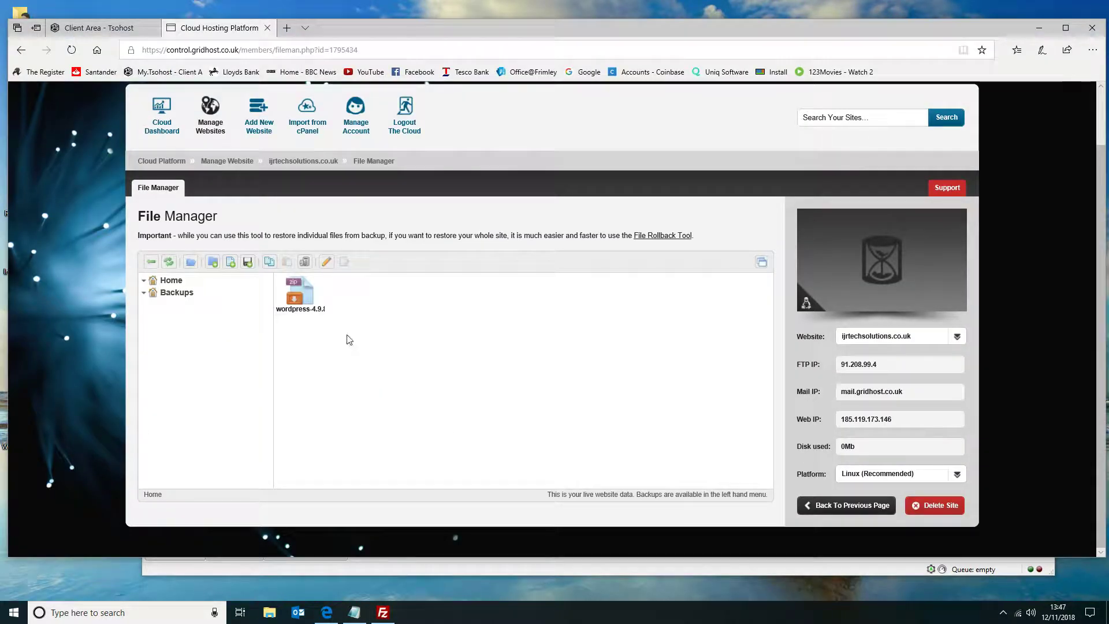
right_click(299, 297)
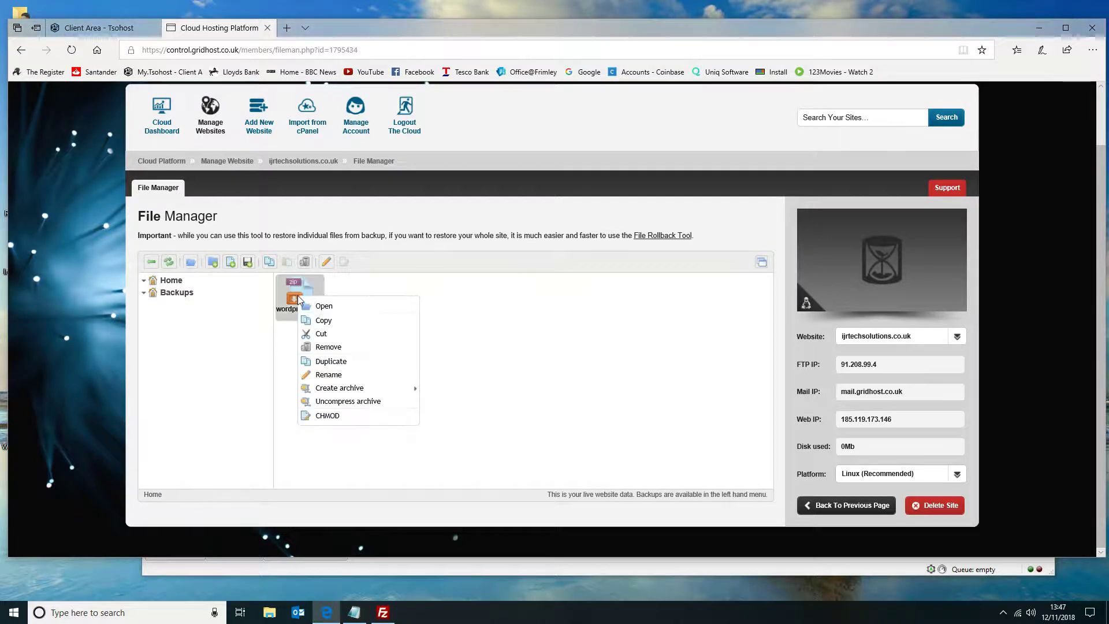
click(354, 402)
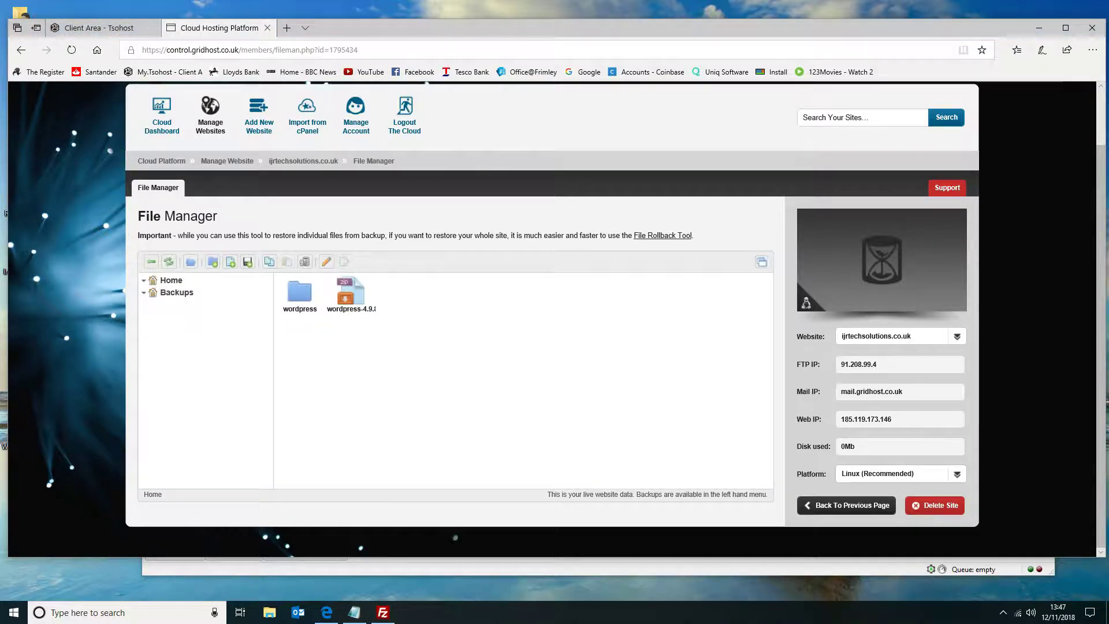
Remove the WordPress zip archive from the website's Home folder.
click(353, 303)
right_click(353, 303)
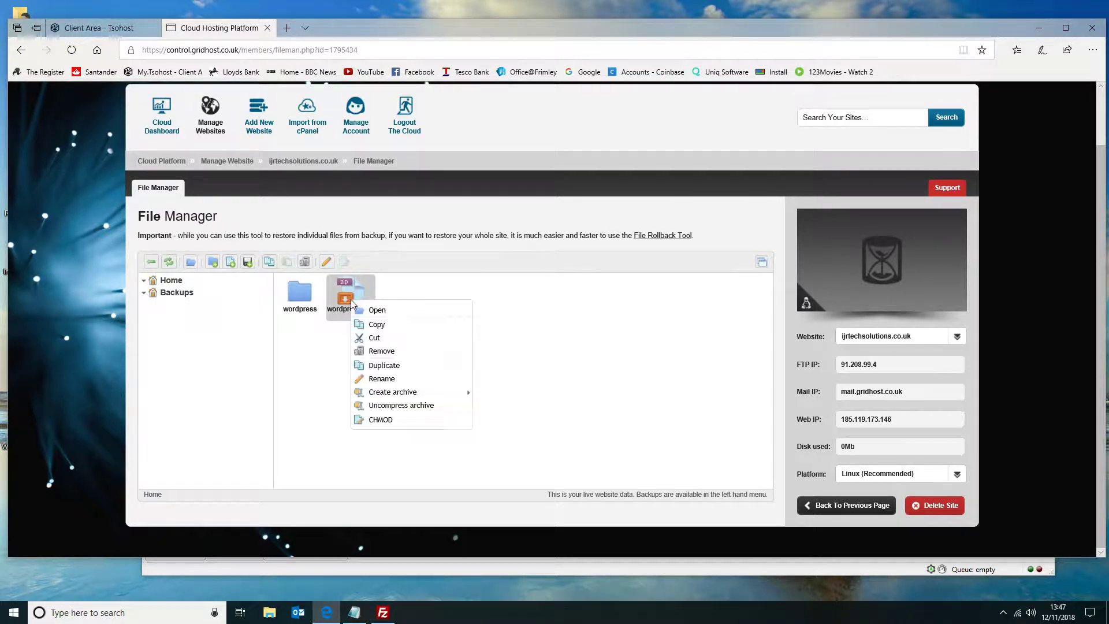
click(381, 351)
click(639, 352)
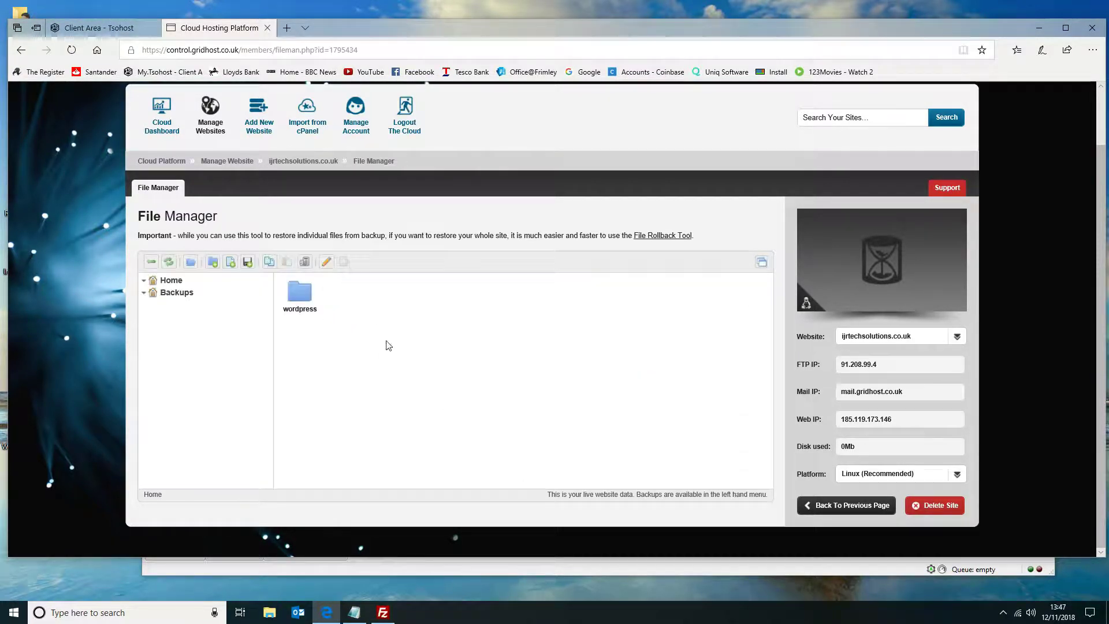
Copy all files and folders inside the wordpress folder and paste them into the Home folder.
double_click(301, 294)
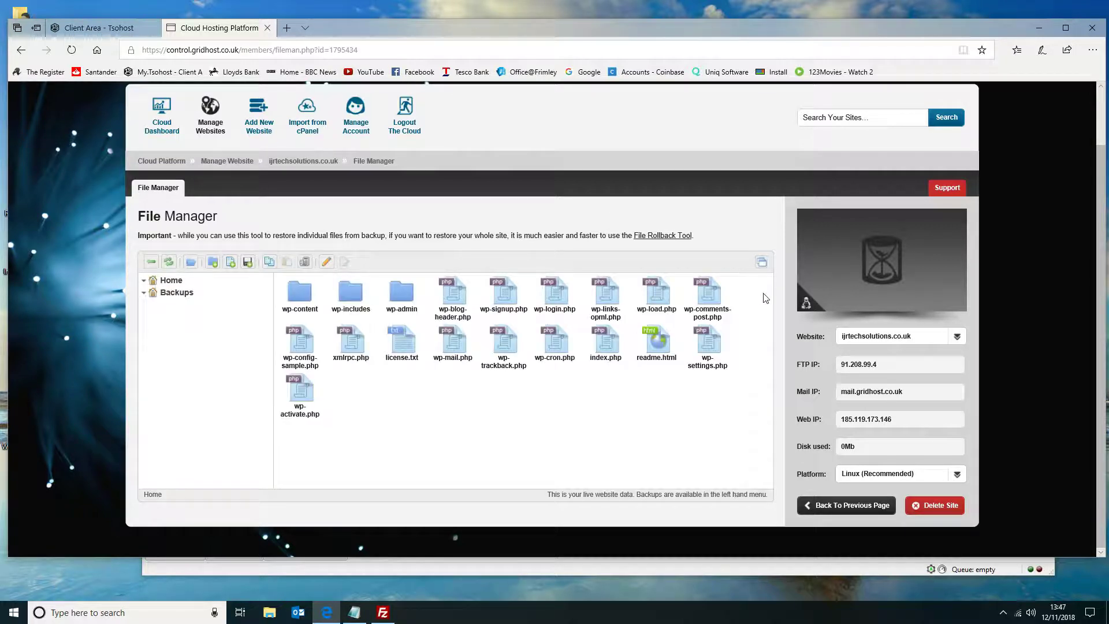
drag(744, 323, 277, 431)
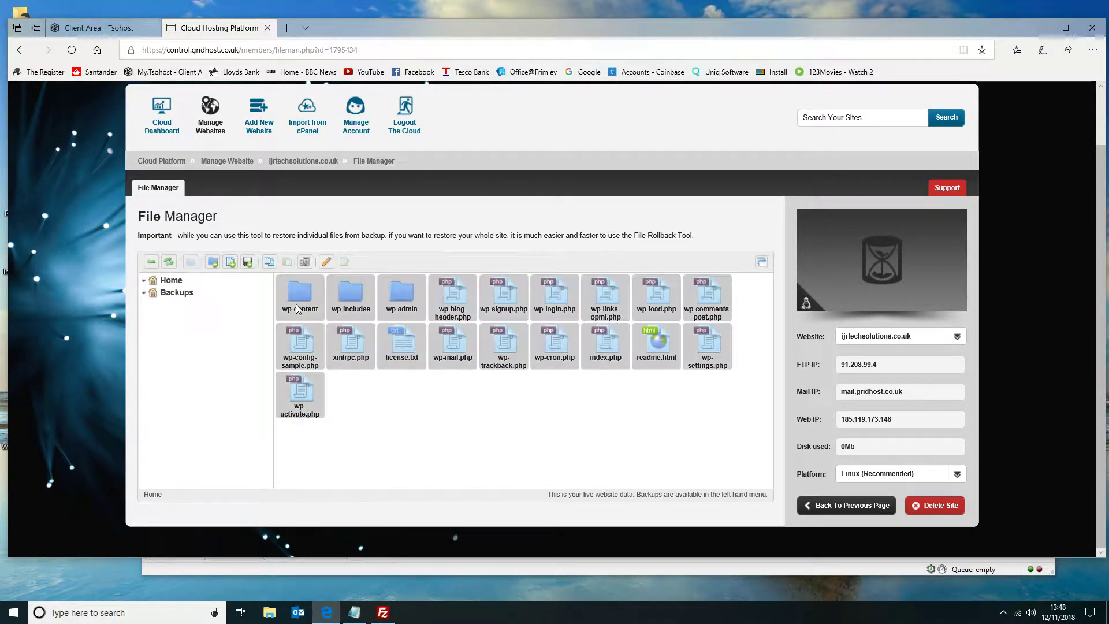
right_click(309, 318)
click(315, 321)
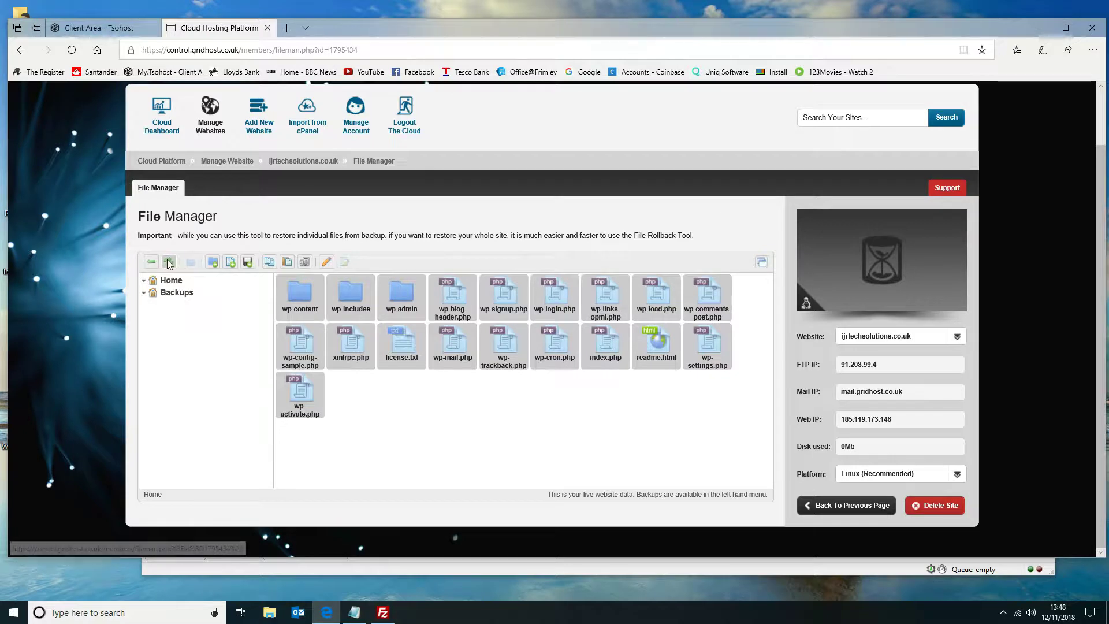
click(148, 263)
right_click(404, 348)
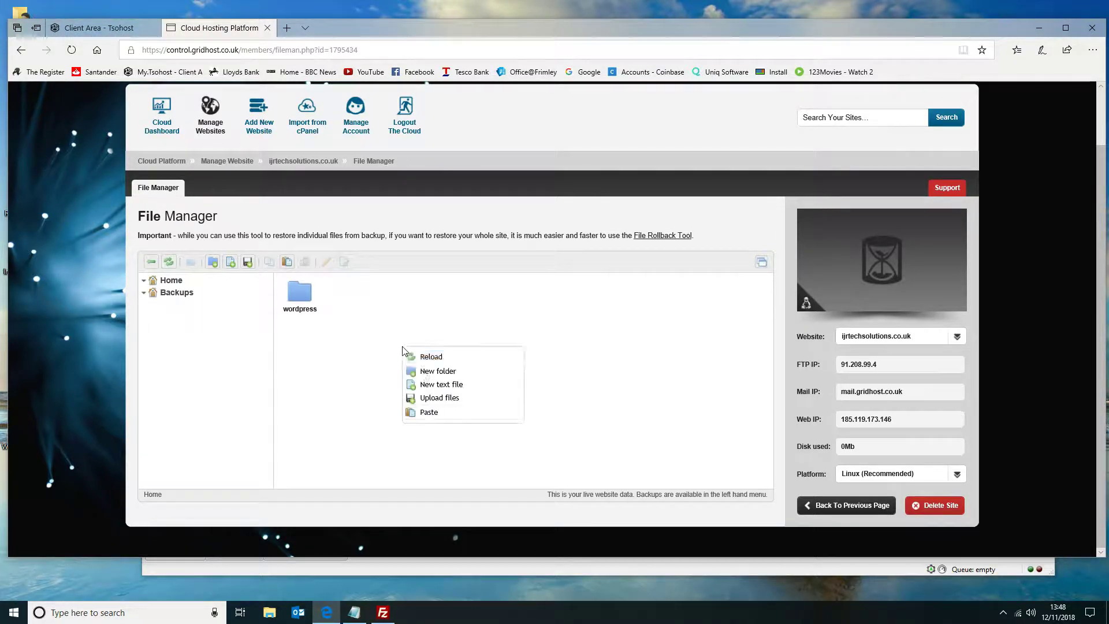
click(431, 412)
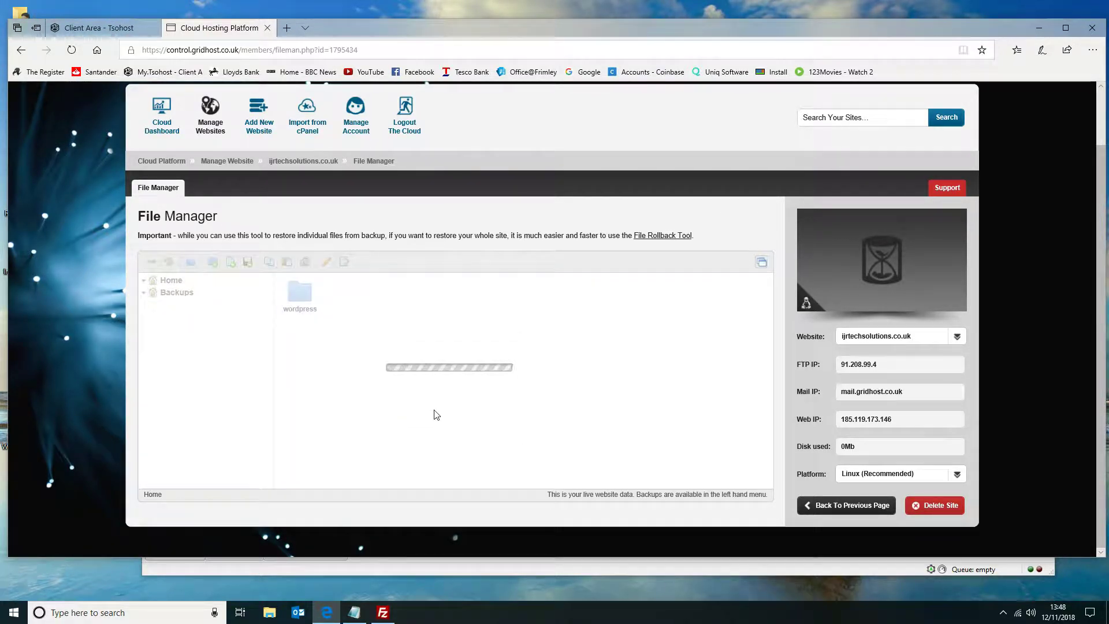
Remove the wordpress folder from Home, confirming the permanent removal.
drag(353, 301, 426, 448)
click(426, 449)
click(353, 296)
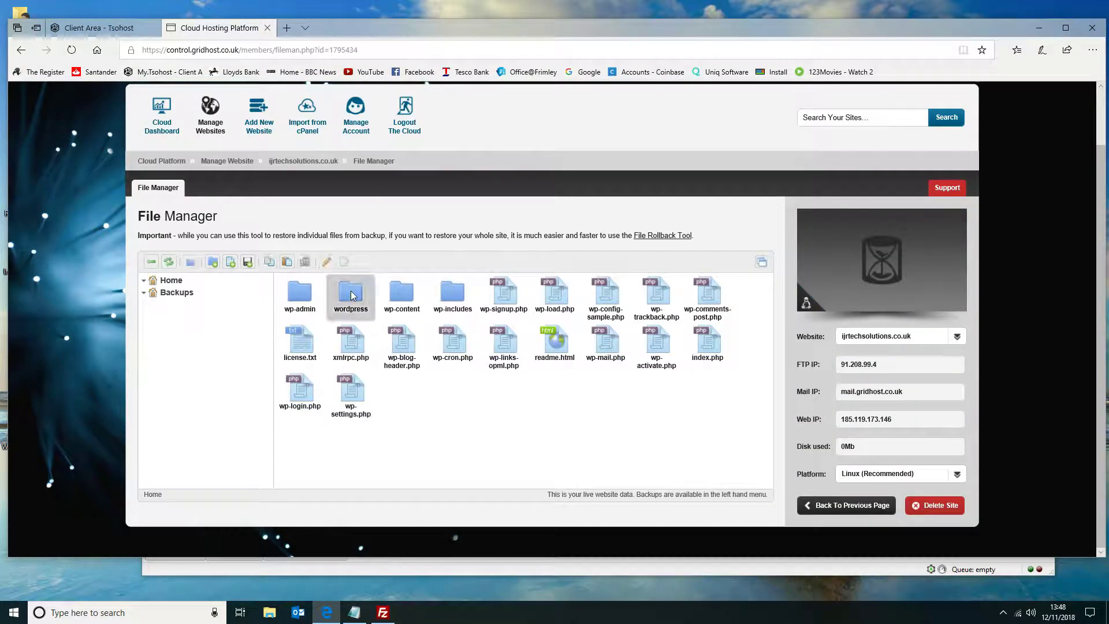
right_click(353, 296)
click(382, 338)
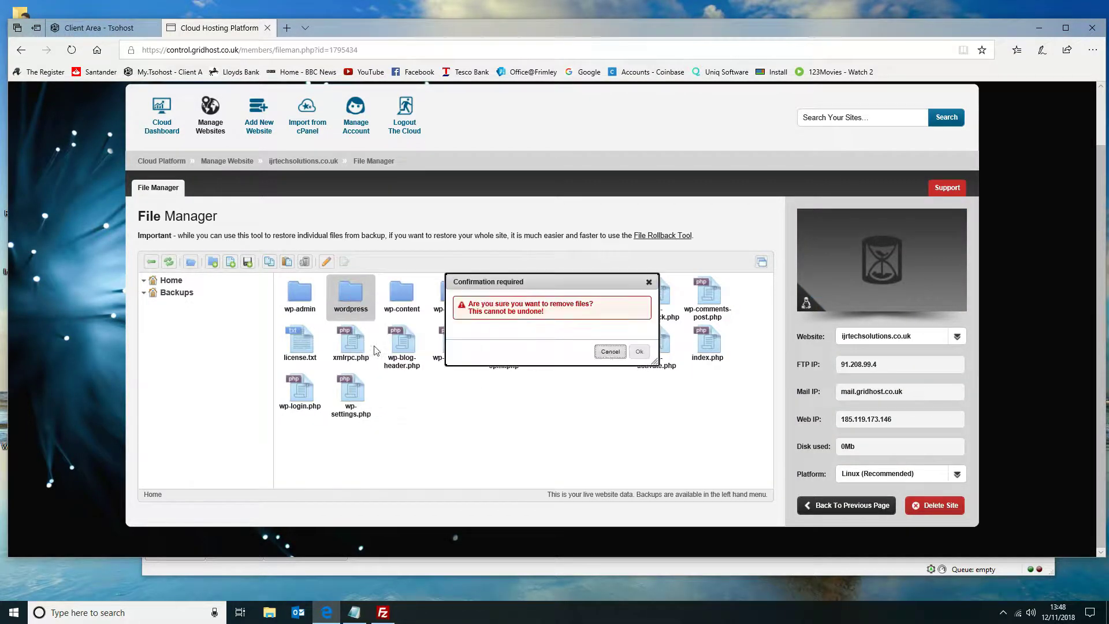
click(636, 352)
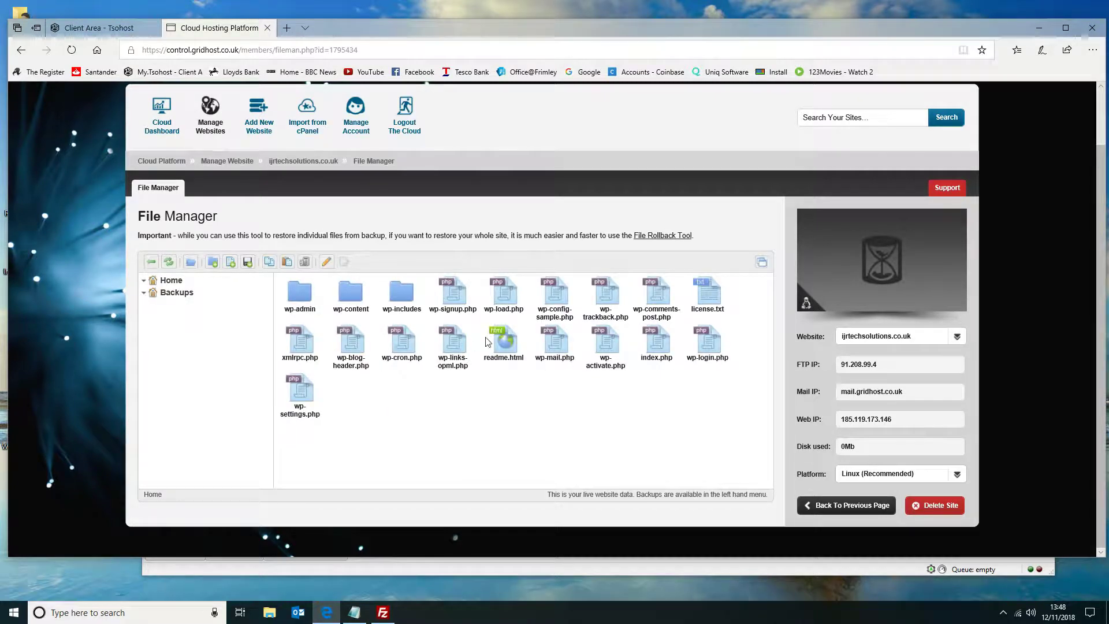
right_click(556, 300)
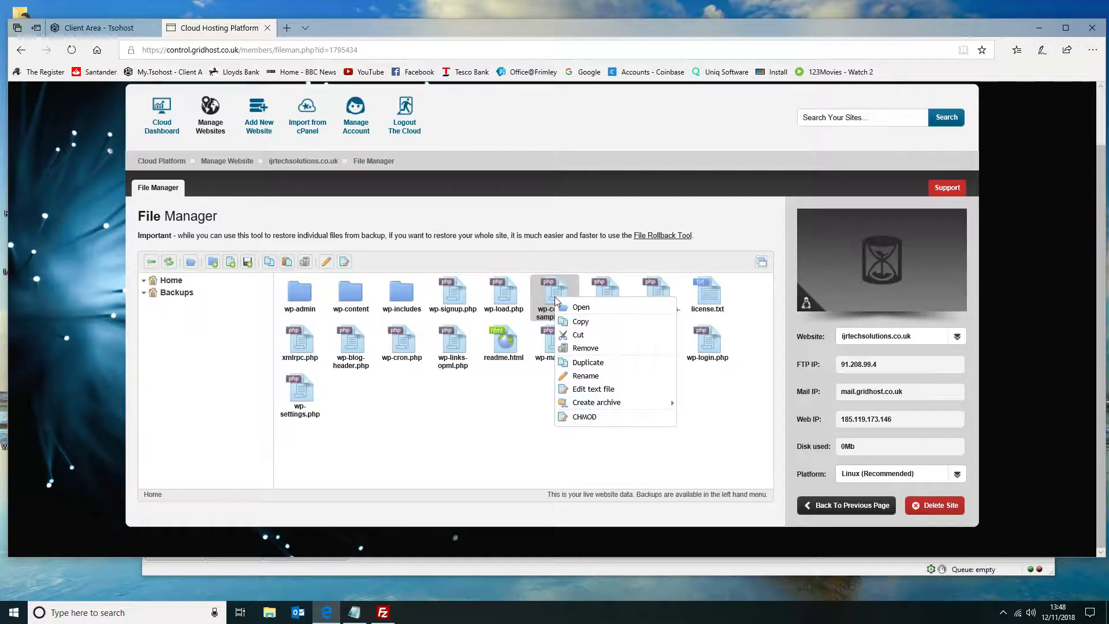
mouse_move(560, 398)
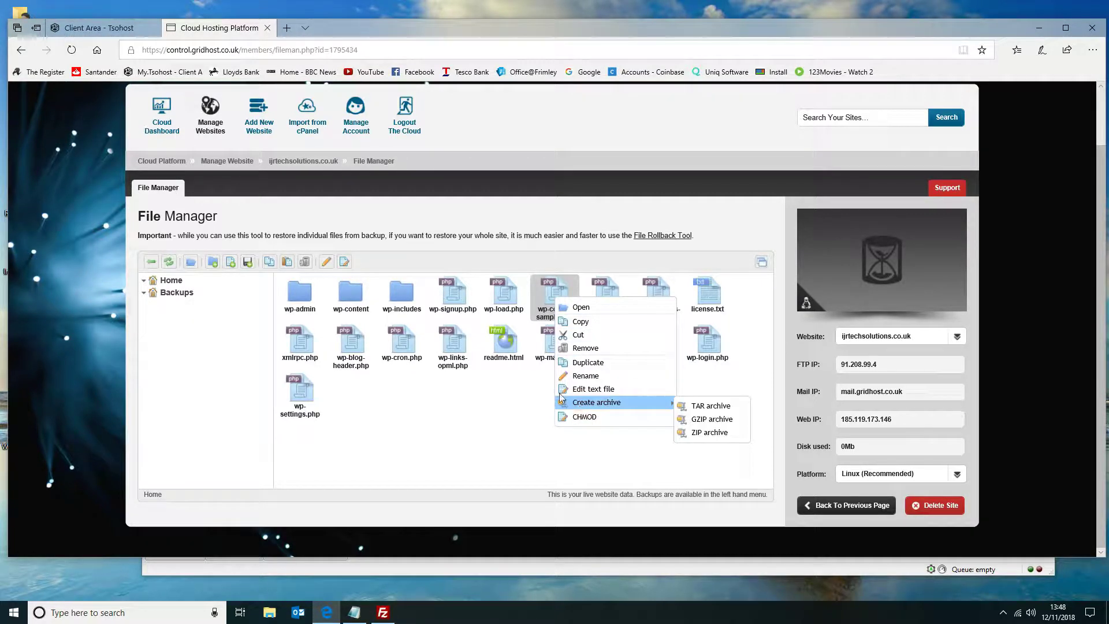
click(566, 389)
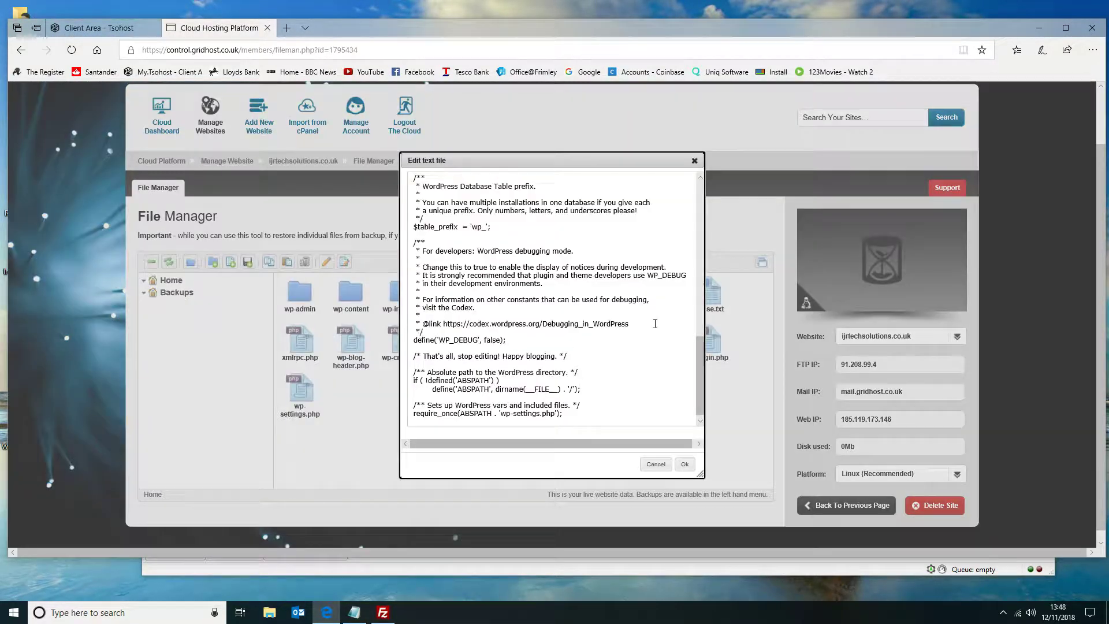
click(656, 464)
Rename wp-config-sample.php as wp-config.php.
right_click(553, 283)
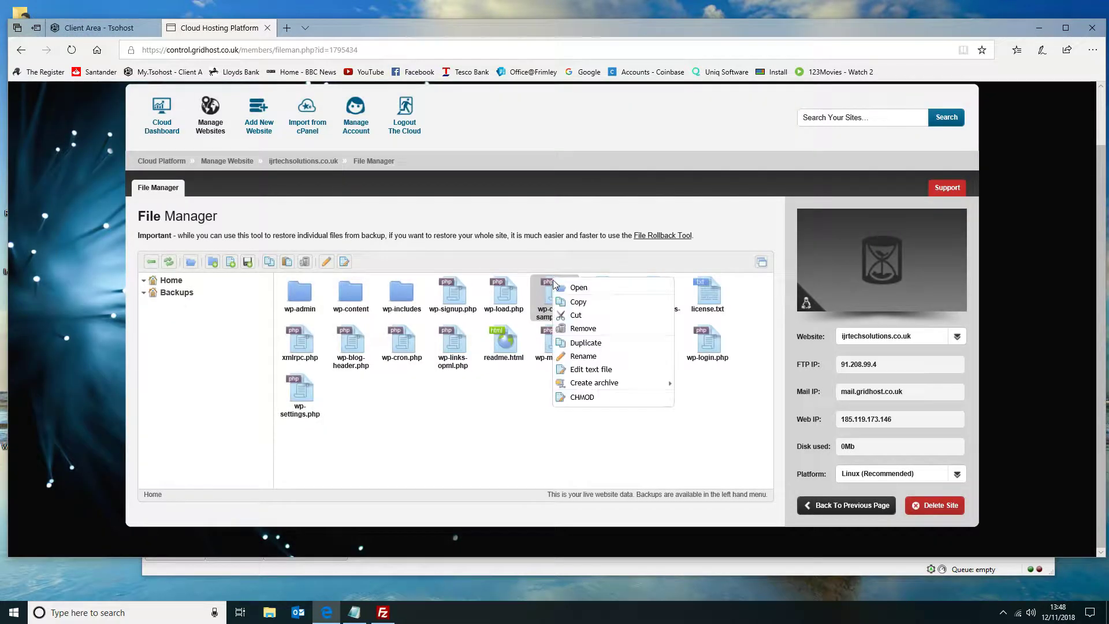
click(571, 356)
click(564, 311)
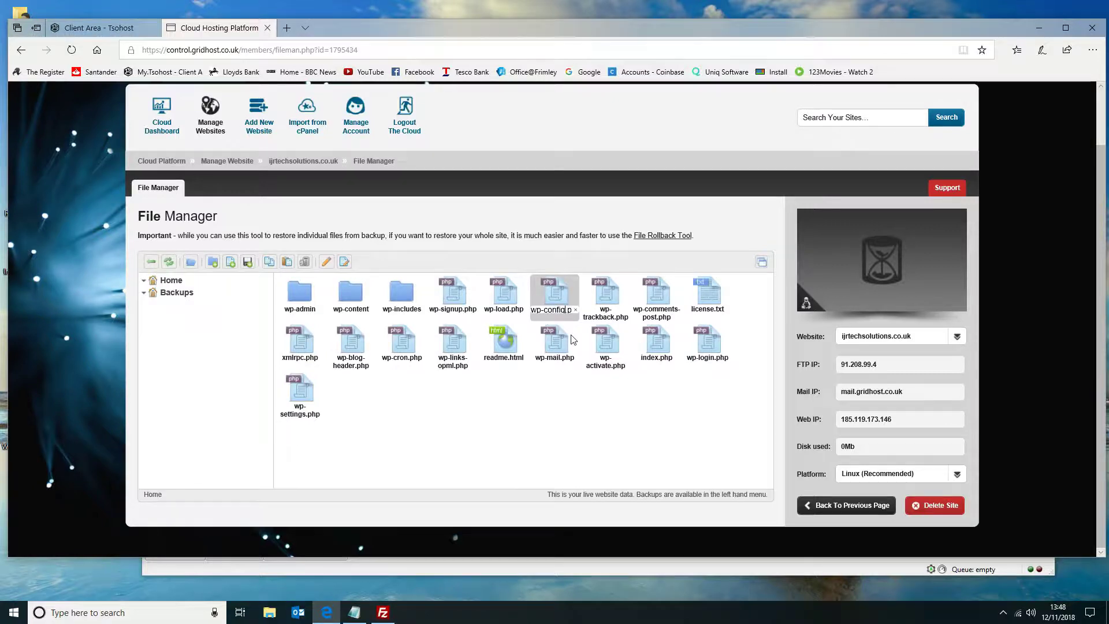
key(Return)
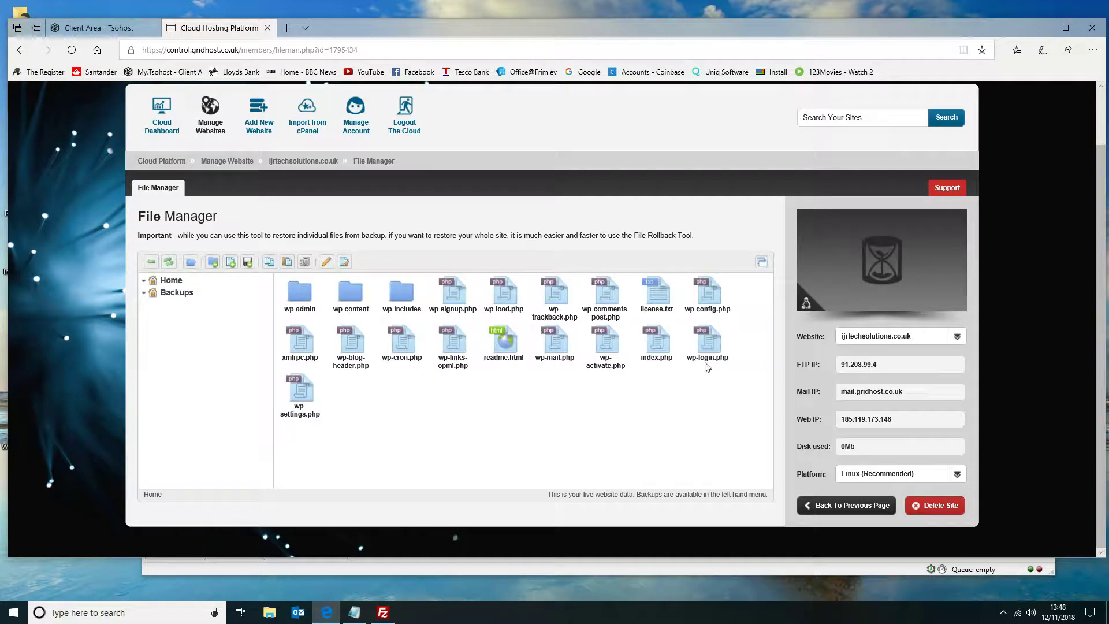
Edit wp-config.php as a text file and replace the DB_HOST value with 10.169.0.180.
click(701, 294)
right_click(700, 293)
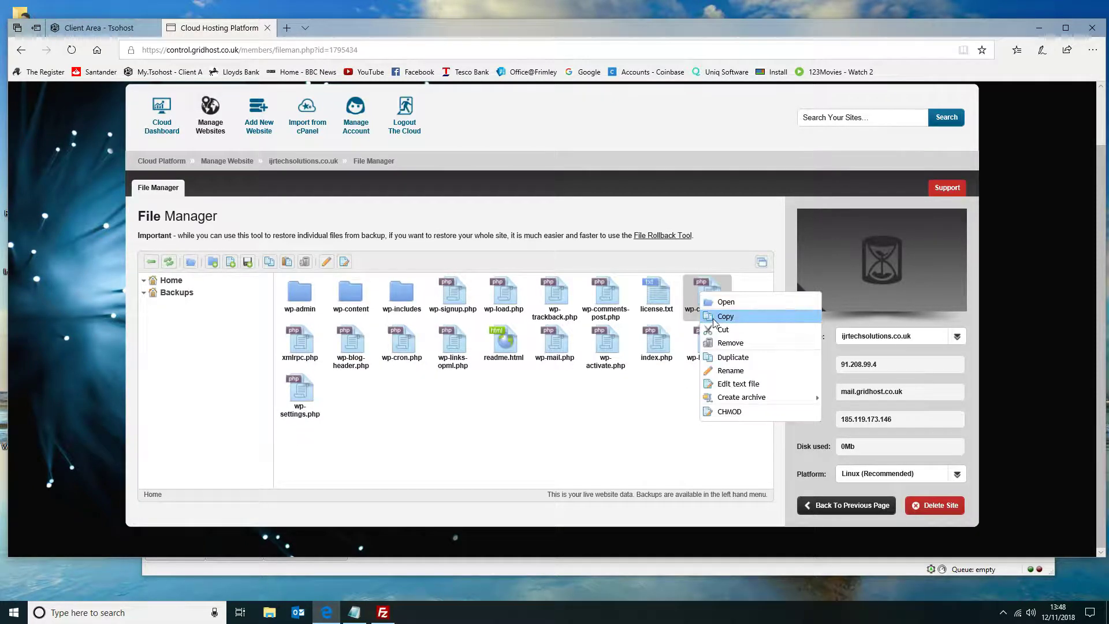
click(736, 384)
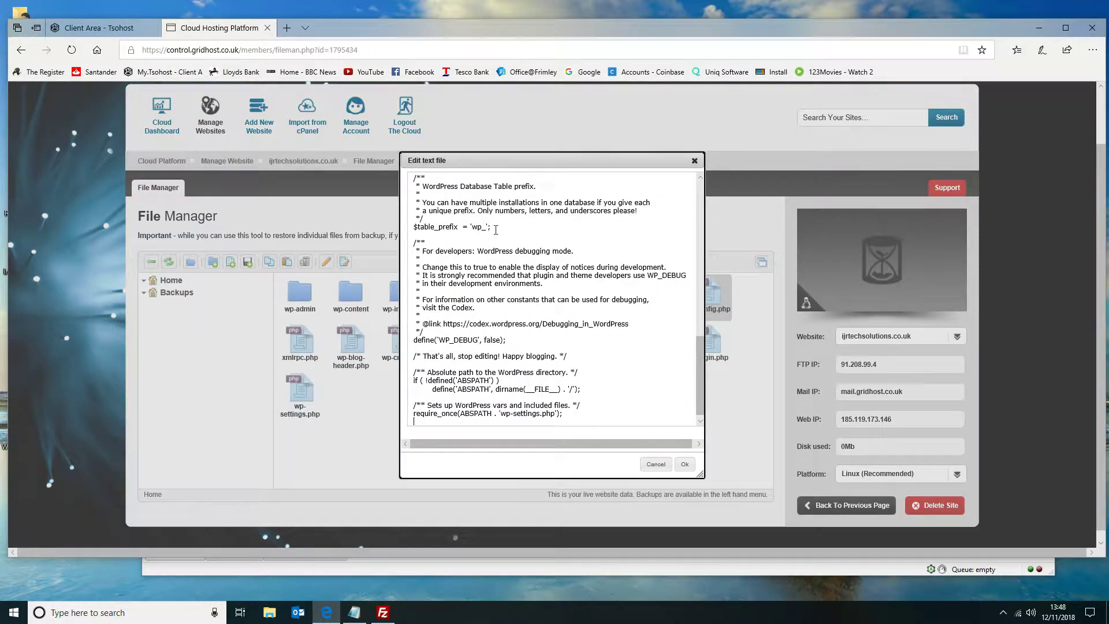
scroll(496, 229, up, 10)
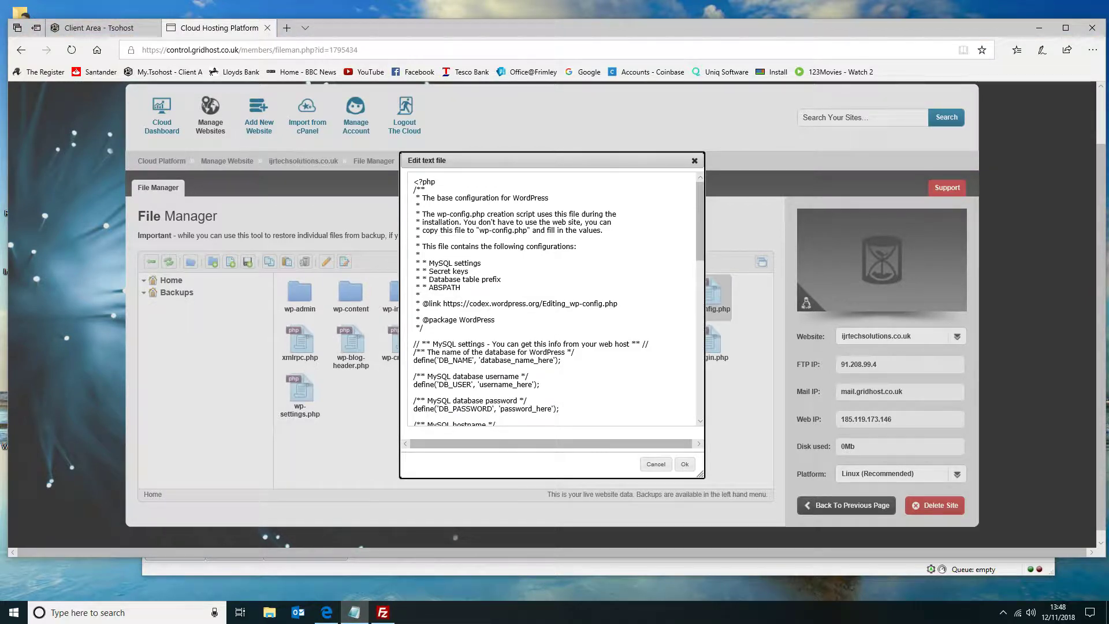
scroll(489, 274, down, 4)
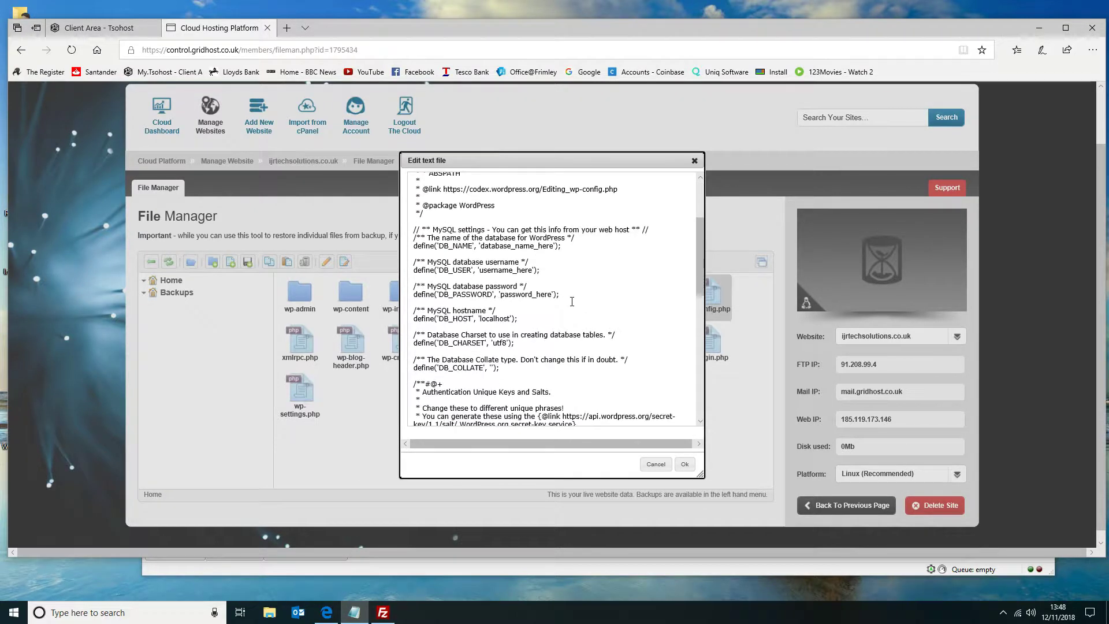
drag(481, 318, 510, 318)
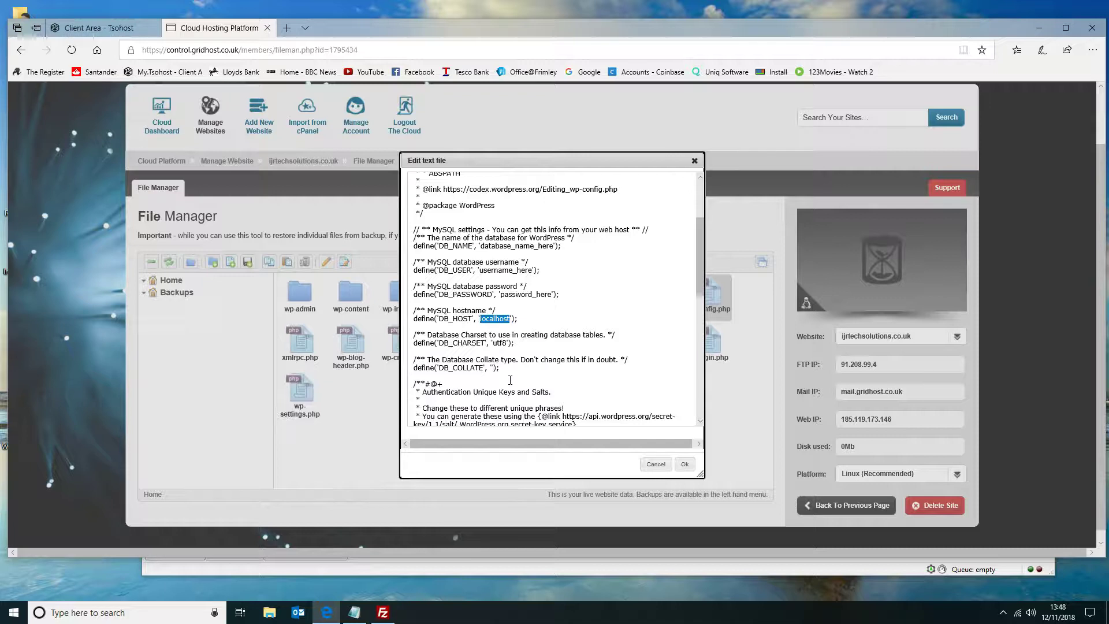
key(ctrl+v)
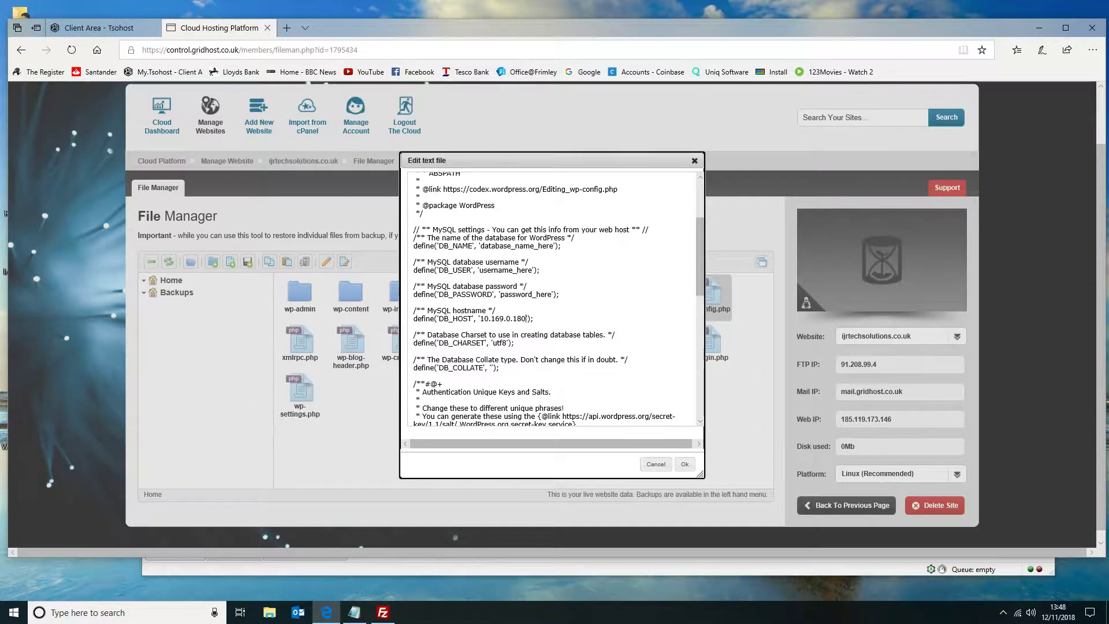
Fill in the database details in wp-config.php: DB_NAME ijrtechs_4b01, DB_USER ijrtechs_u5er, and the database password for DB_PASSWORD.
key(alt+Tab)
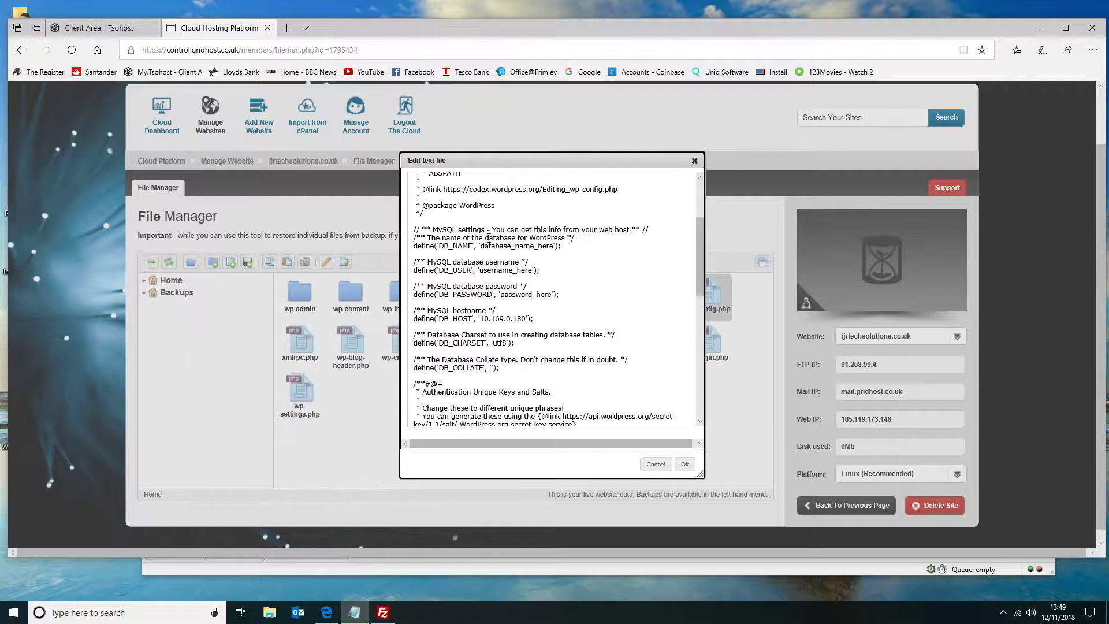
drag(481, 246, 554, 249)
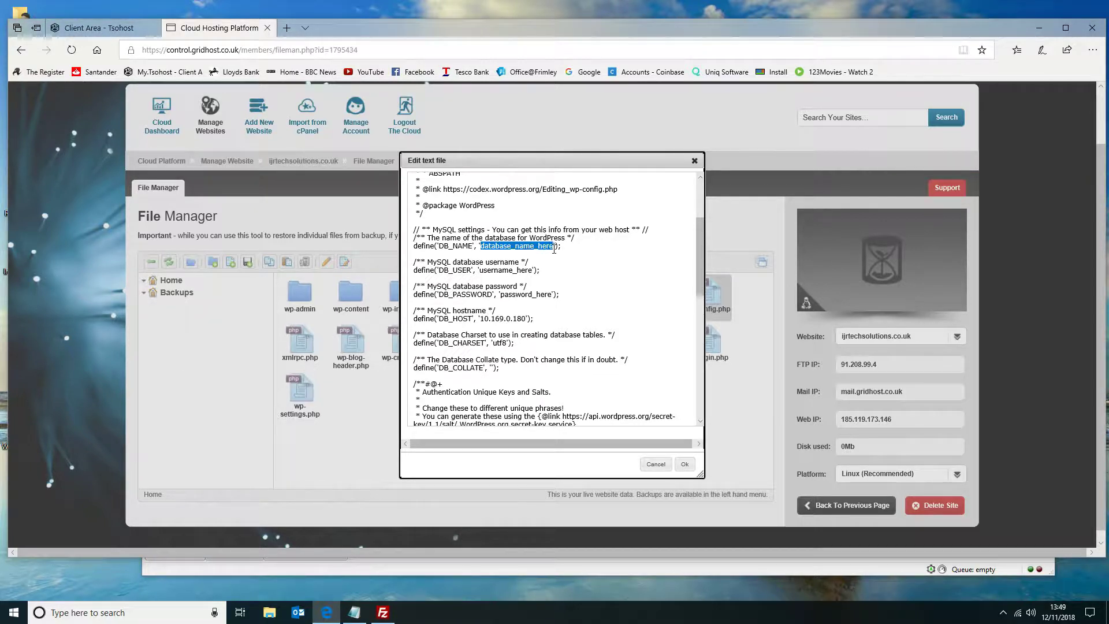
key(ctrl+v)
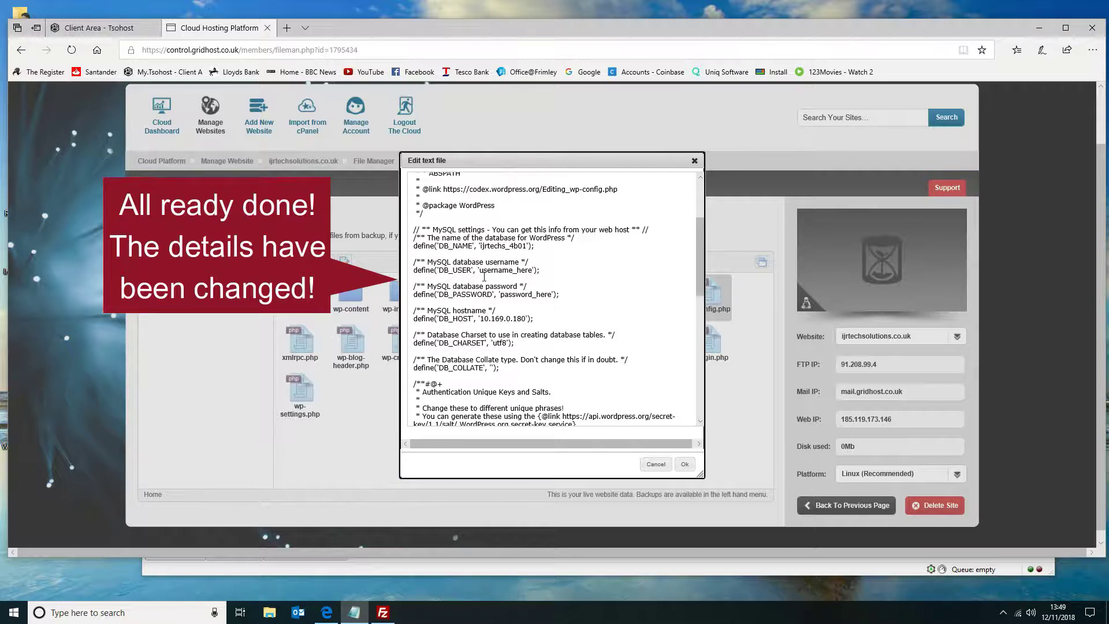
drag(479, 270, 533, 272)
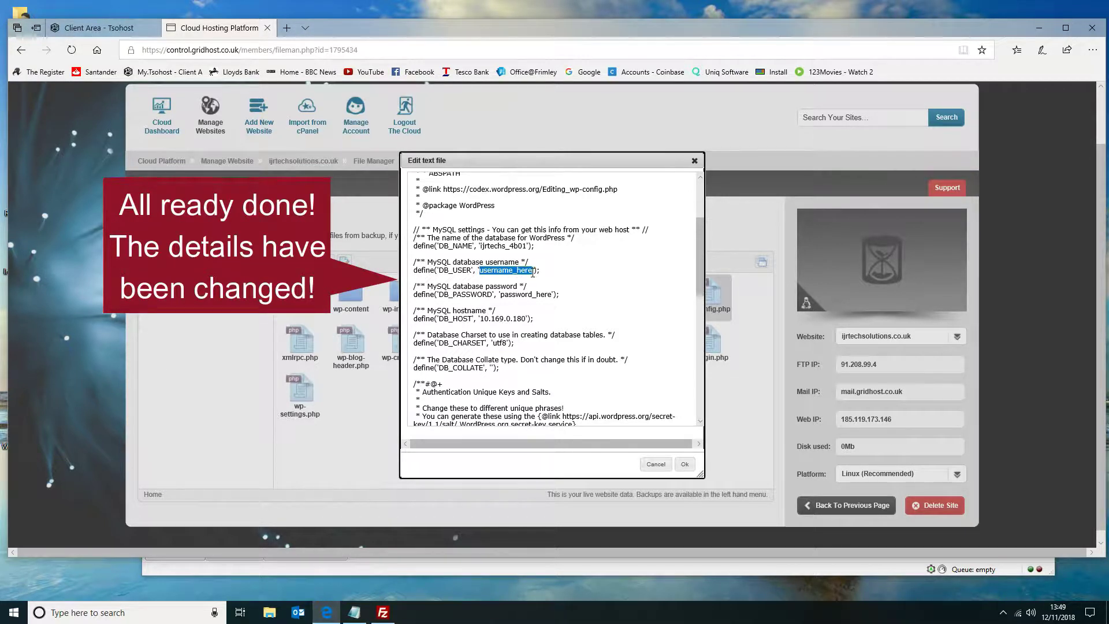
key(ctrl+v)
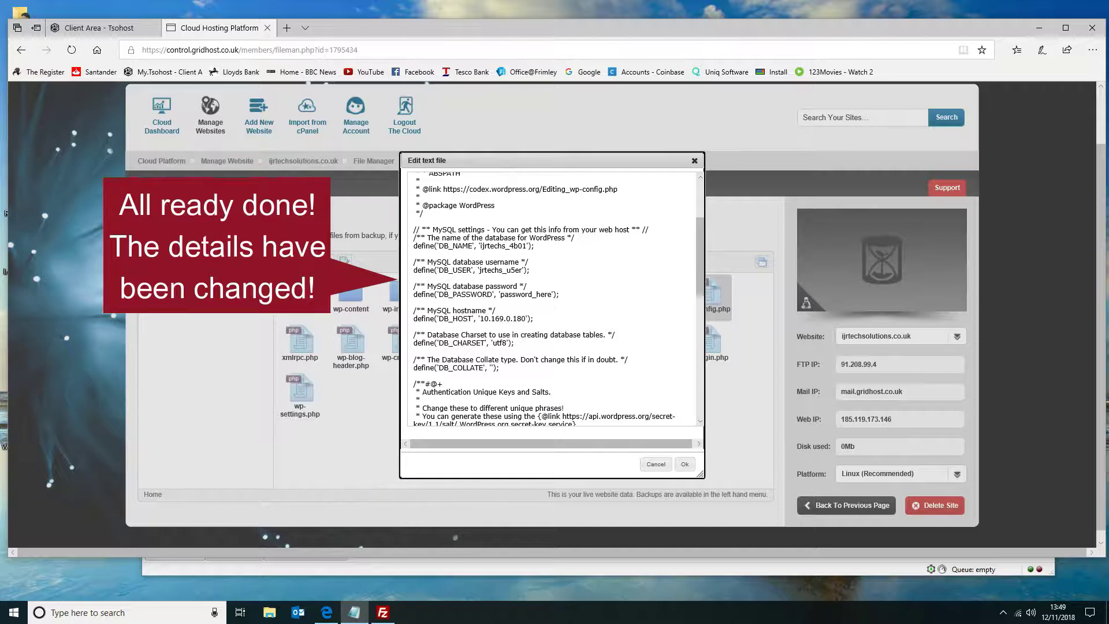
drag(501, 296, 552, 295)
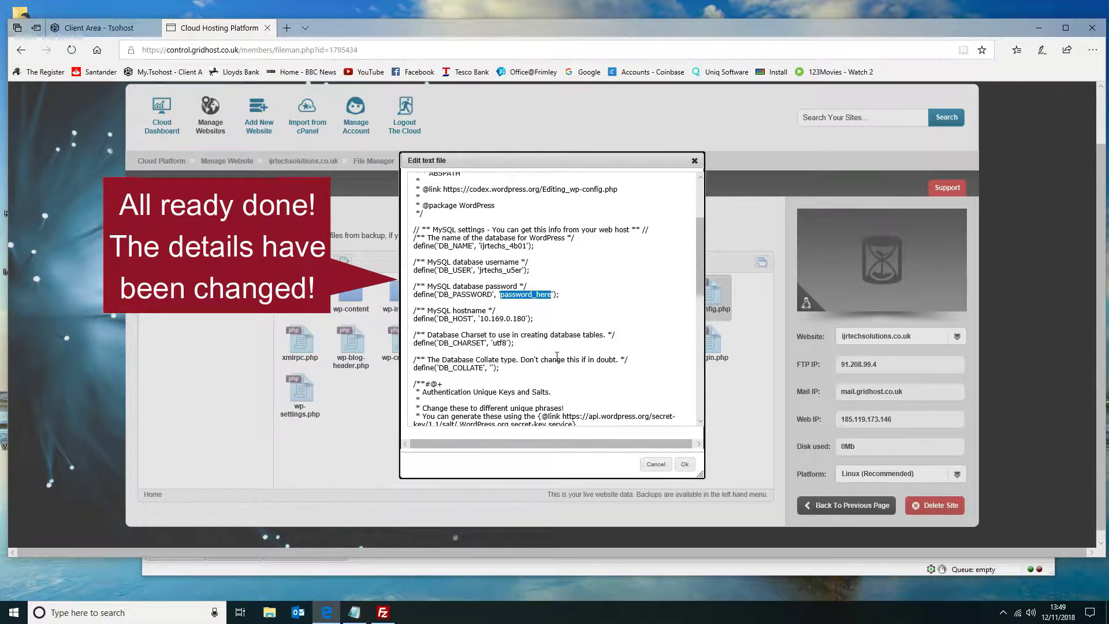
key(ctrl+v)
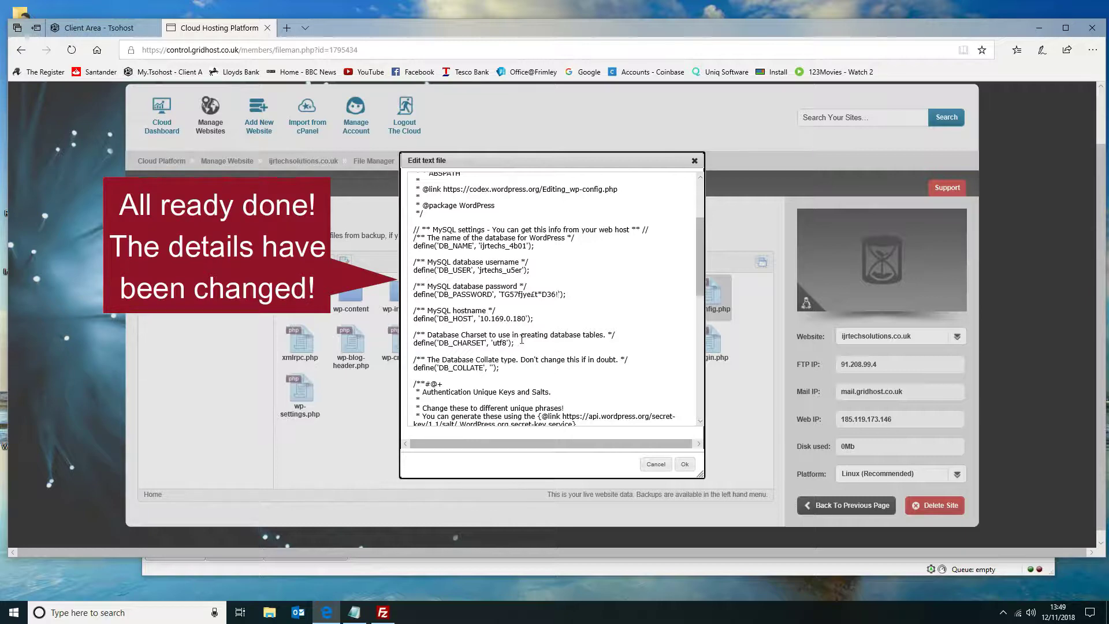
scroll(518, 341, down, 5)
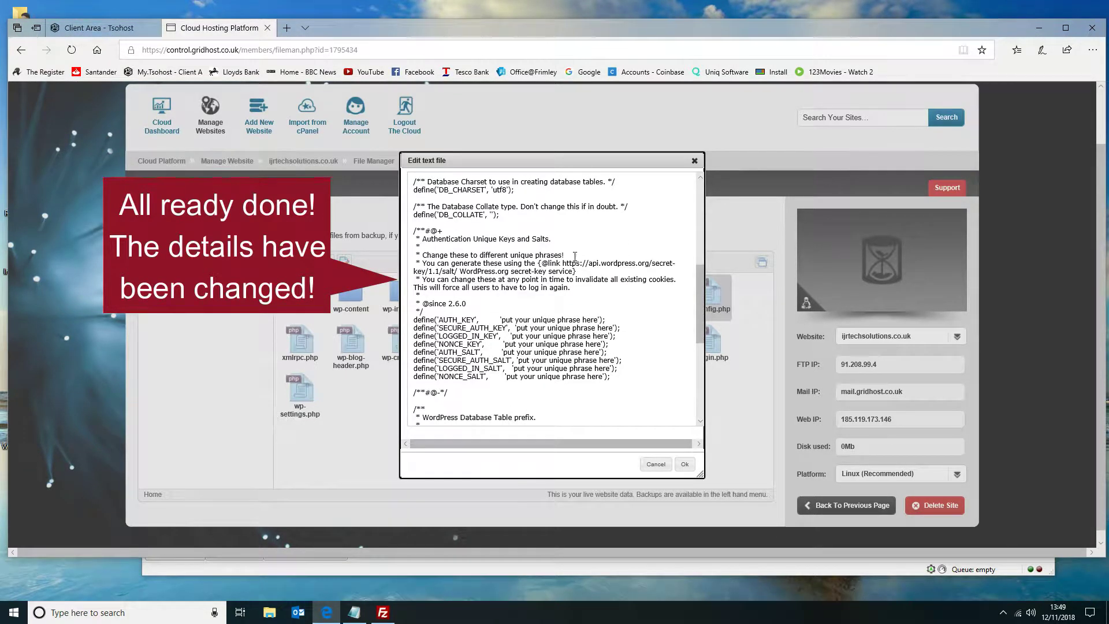
drag(563, 264, 458, 272)
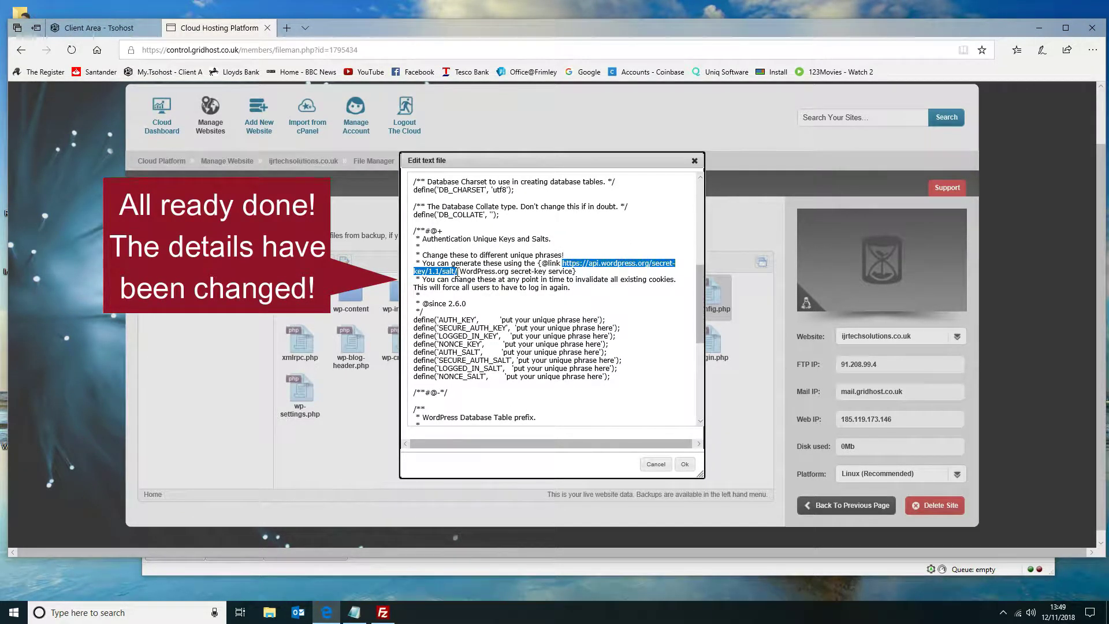
right_click(458, 271)
click(475, 324)
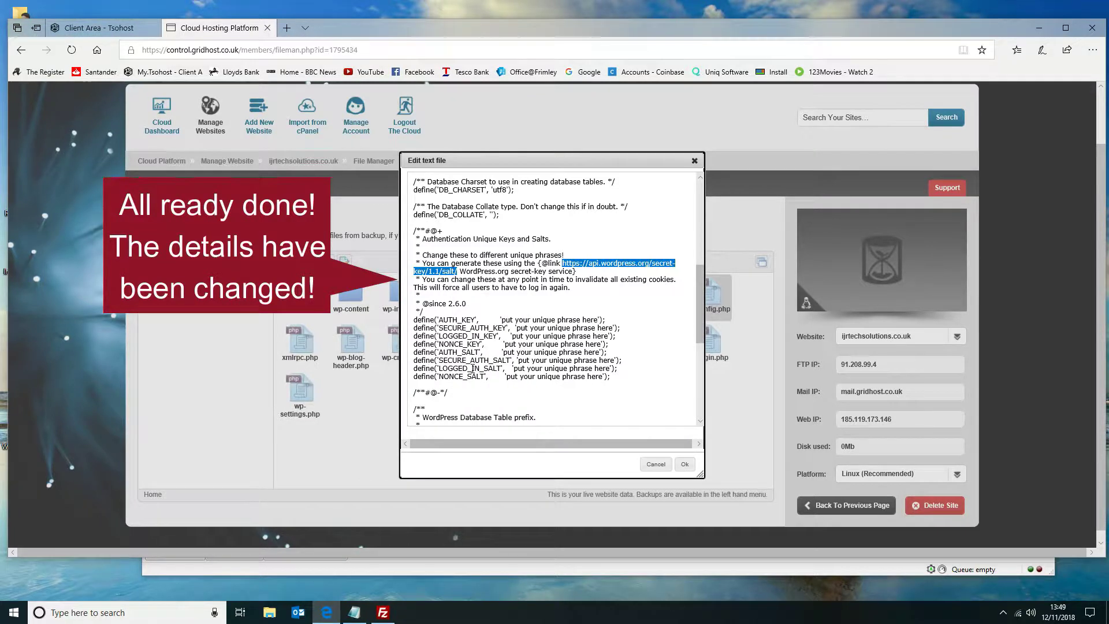
right_click(328, 611)
click(315, 556)
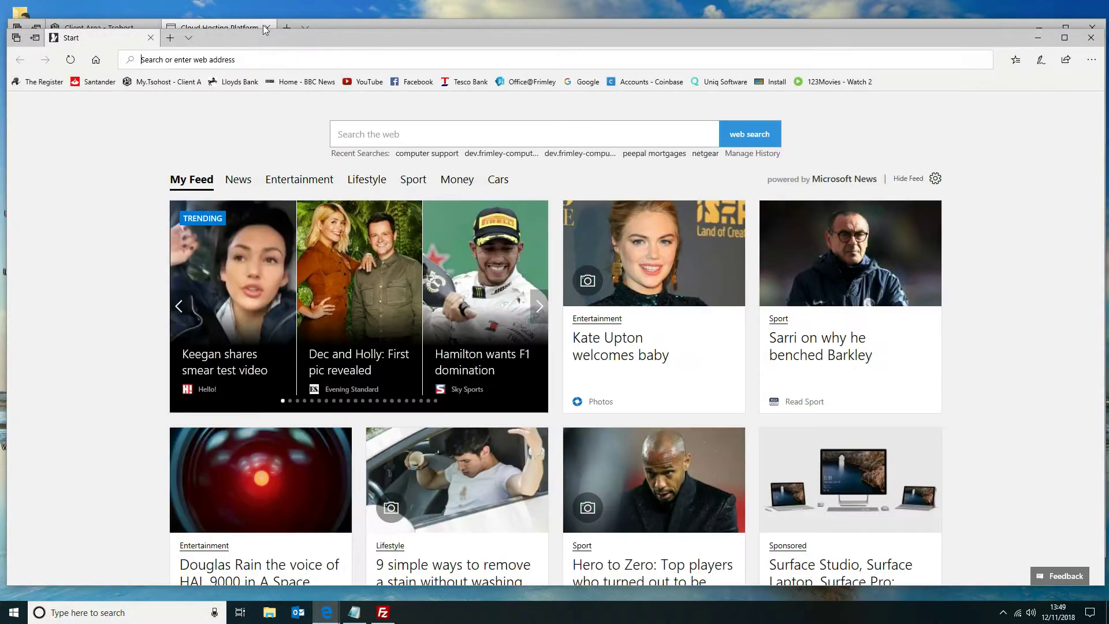
key(ctrl+v)
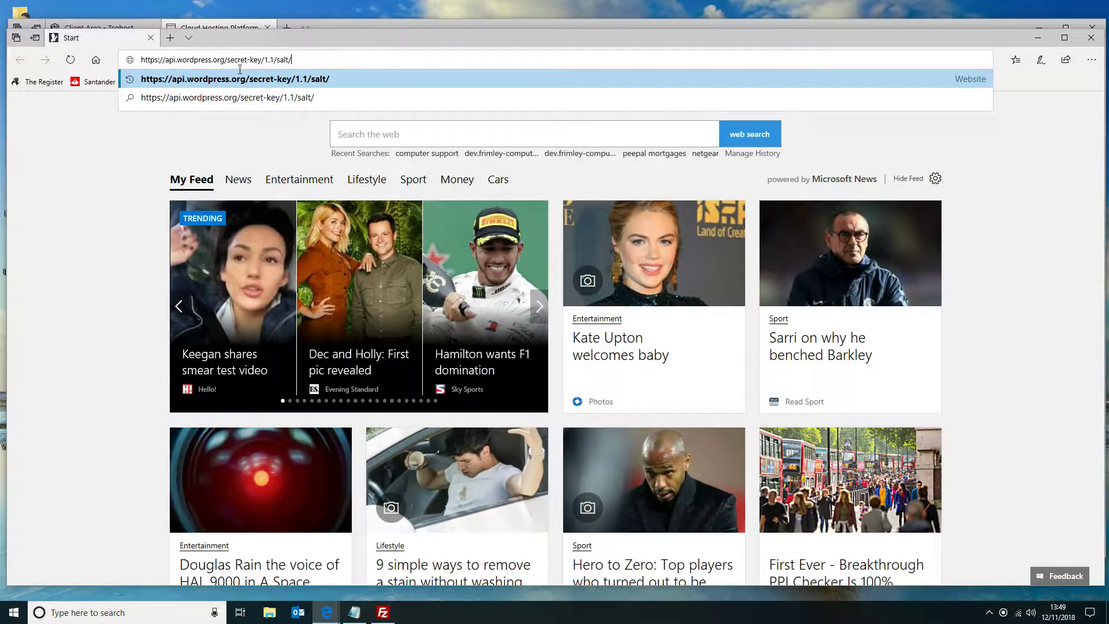
key(Return)
Copy all the generated key and salt definitions and paste them over the placeholder definitions in wp-config.php.
drag(452, 171, 6, 92)
right_click(50, 111)
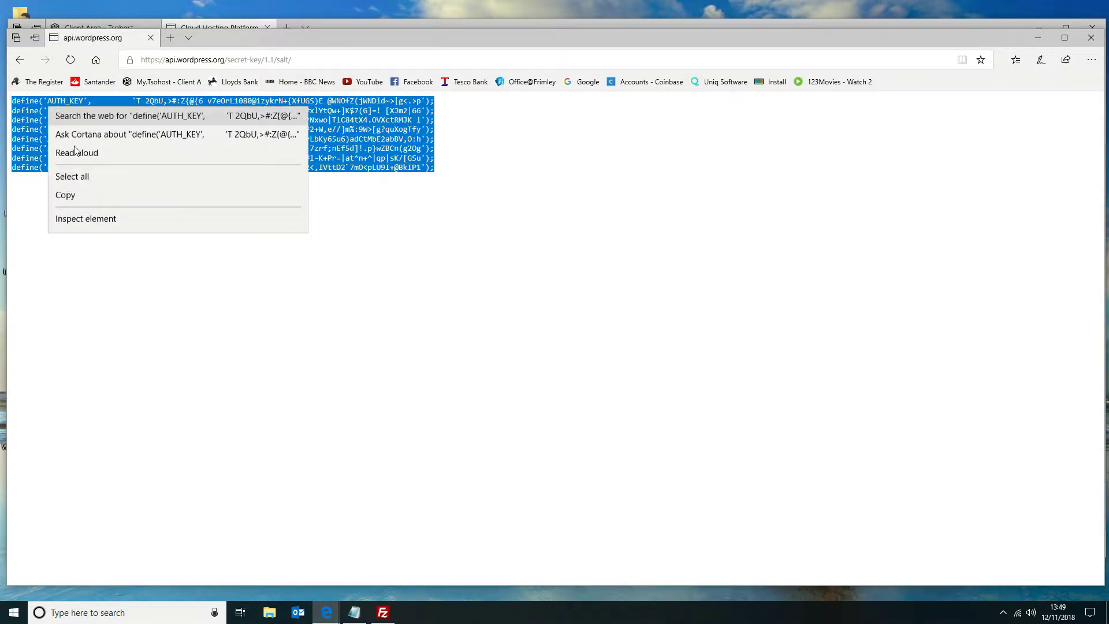
click(75, 200)
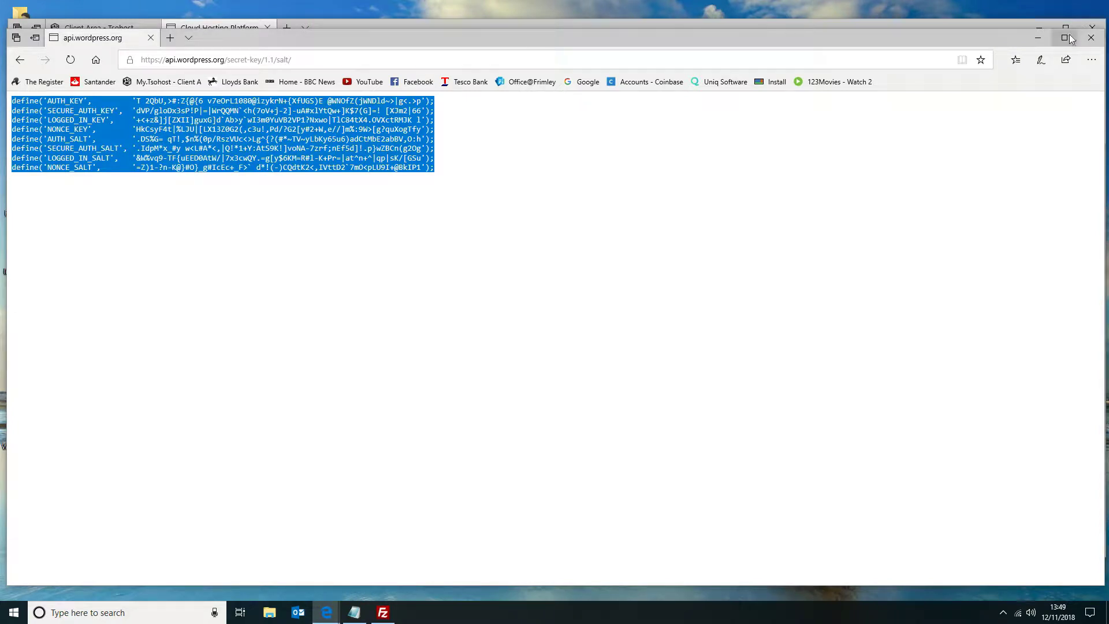
click(1039, 37)
drag(628, 378, 407, 328)
key(ctrl+v)
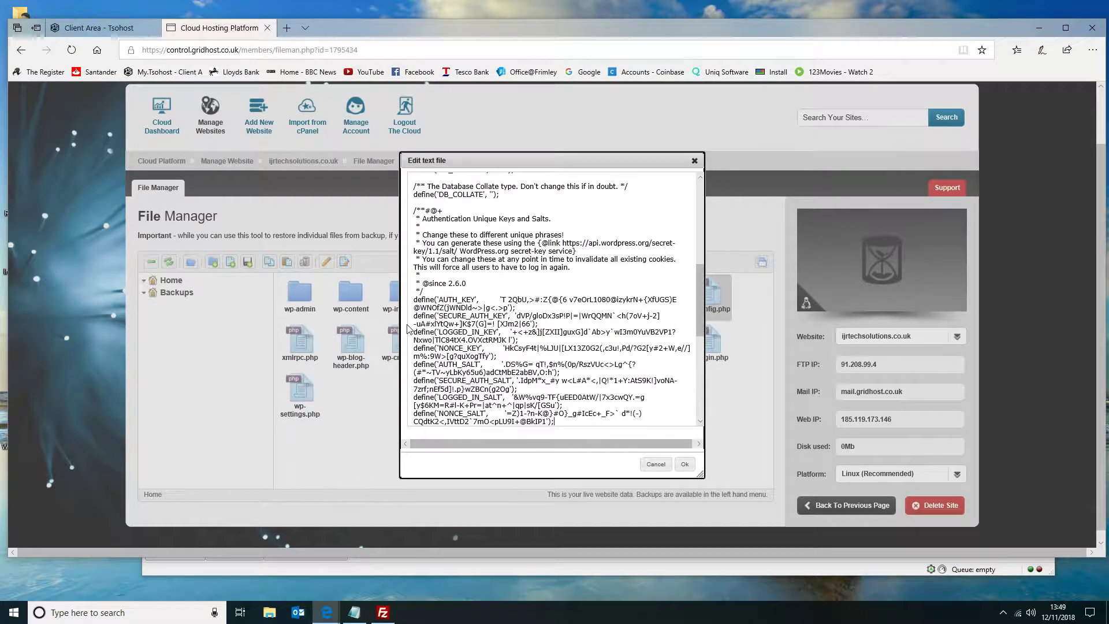
Set the $table_prefix value to ijrtech_ and save wp-config.php.
scroll(623, 371, down, 5)
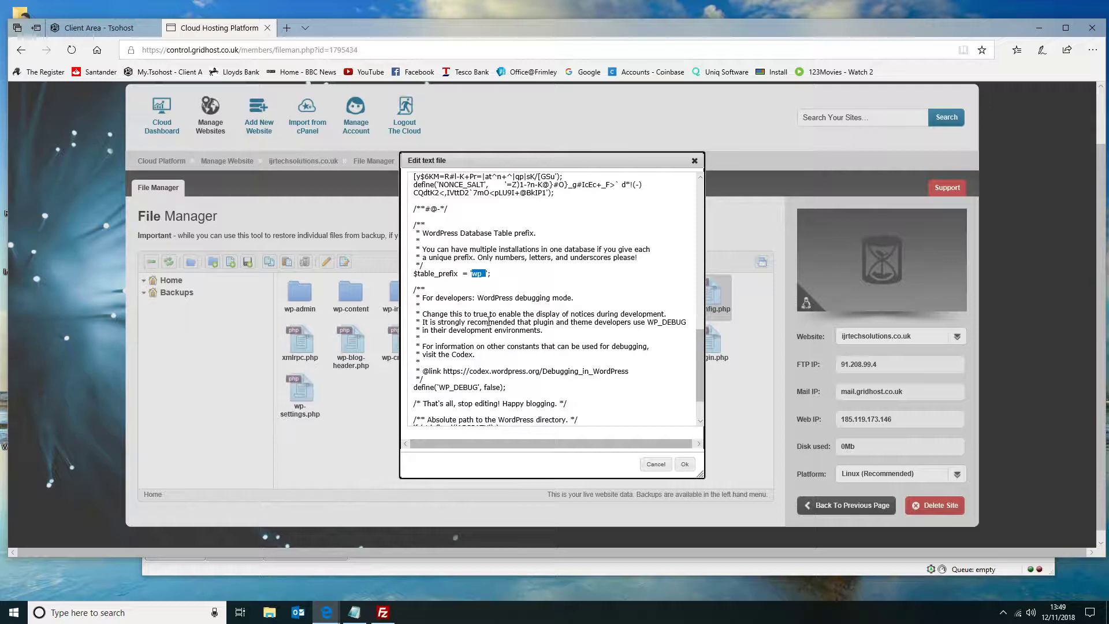
text(ijrtech_)
scroll(527, 276, down, 1)
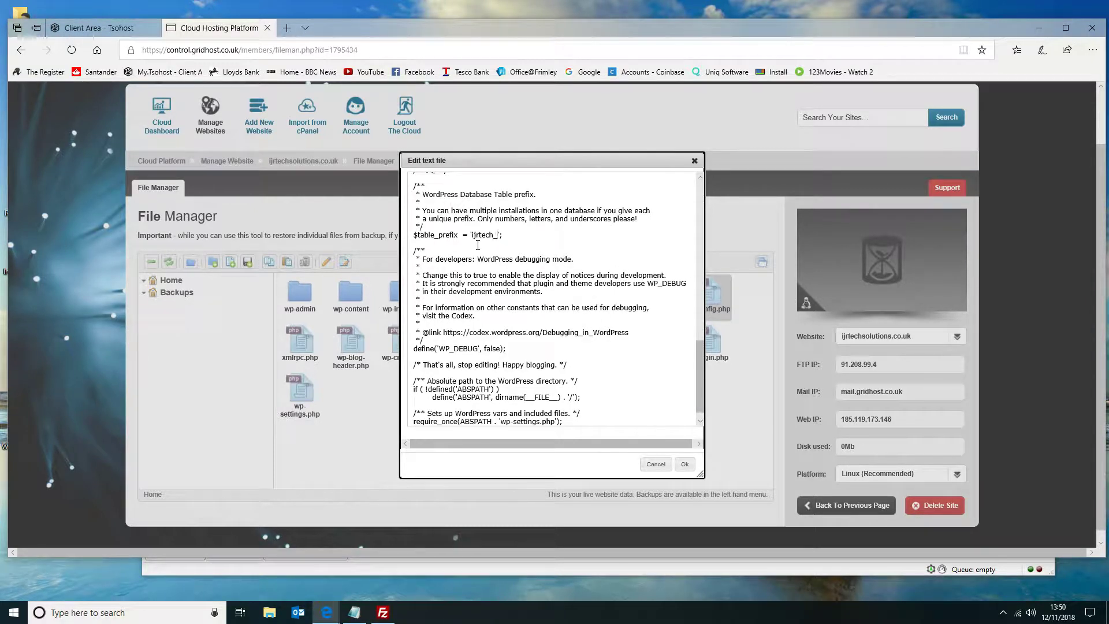
scroll(526, 249, down, 1)
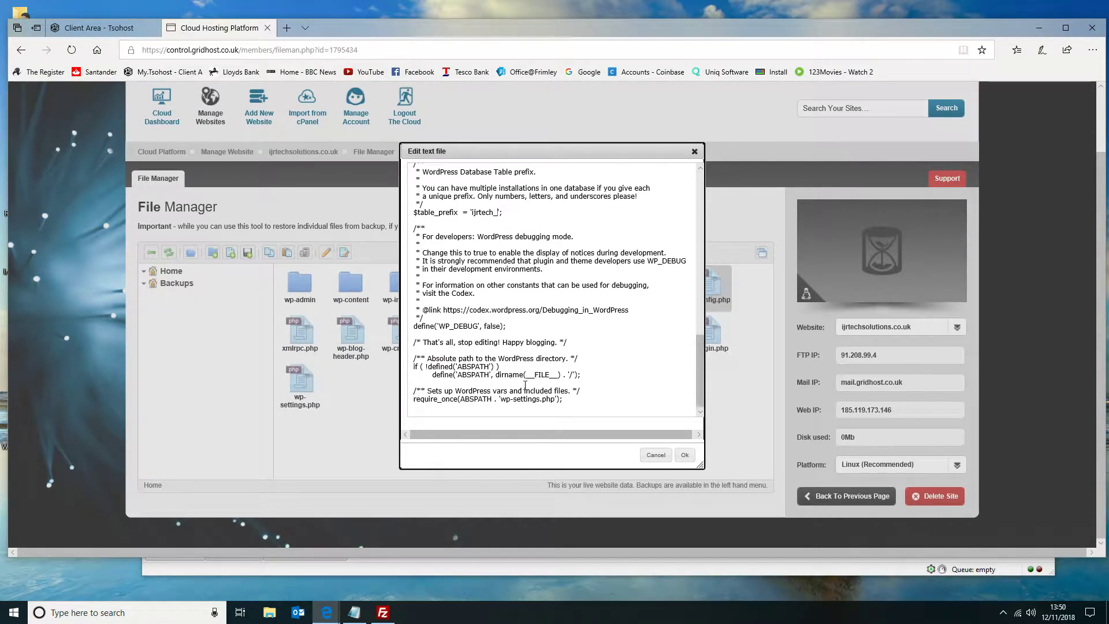
click(686, 455)
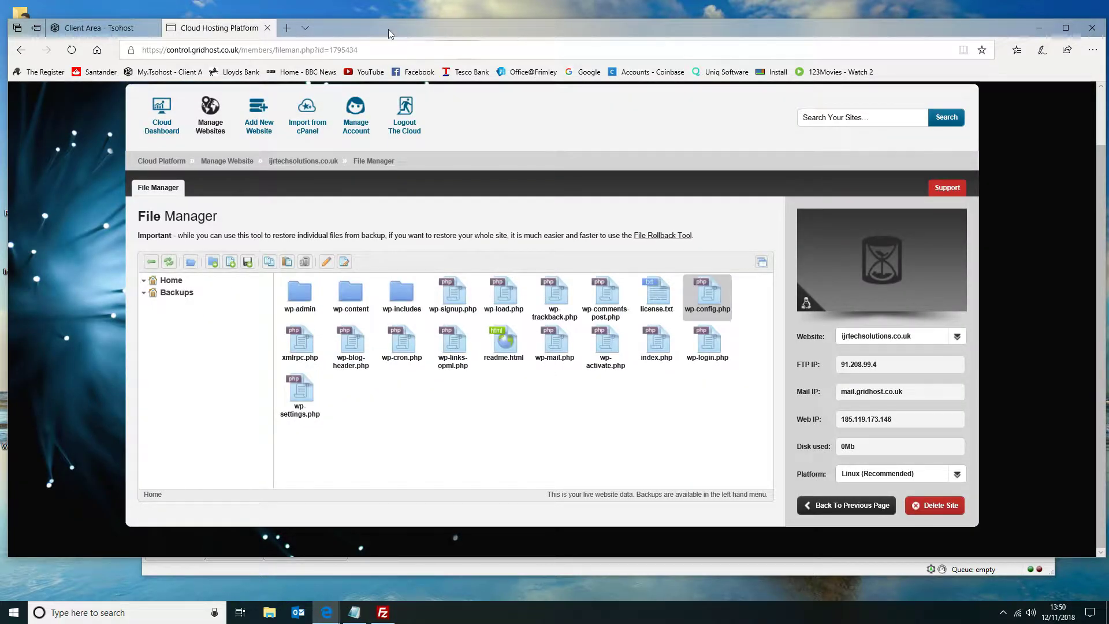
Close FileZilla and load ijrtechsolutions.co.uk in a new browser window.
click(1039, 27)
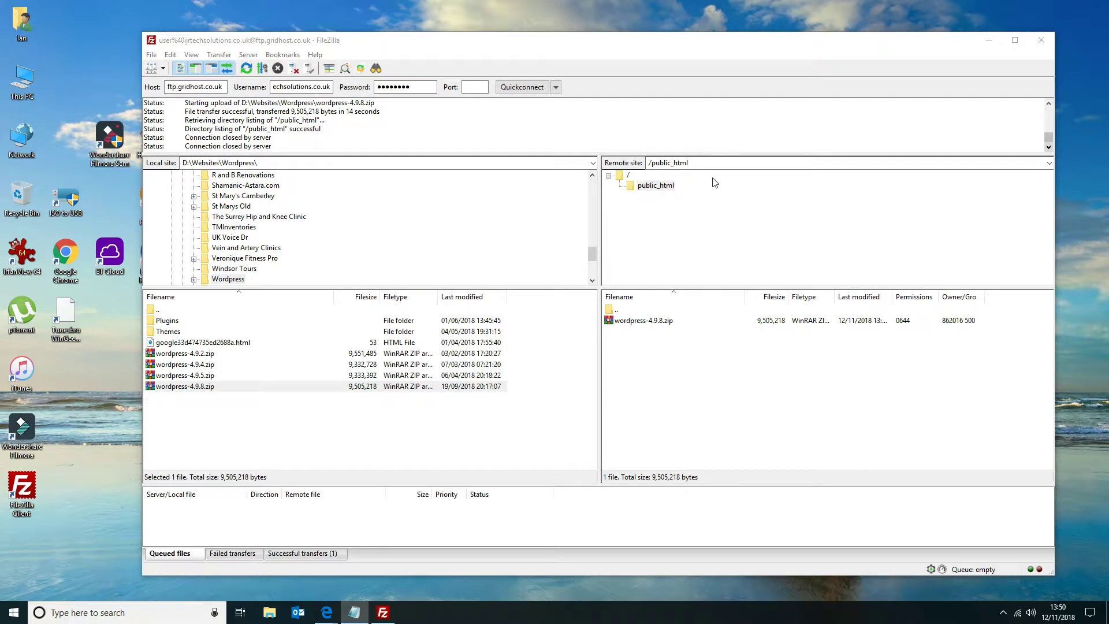
click(1041, 40)
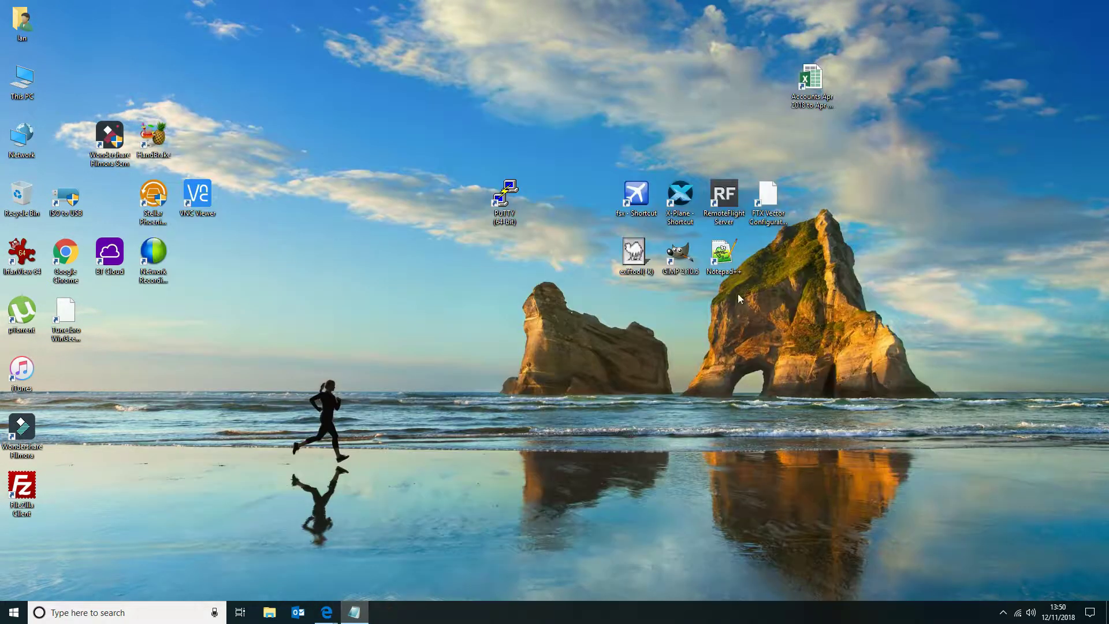
right_click(319, 613)
click(324, 549)
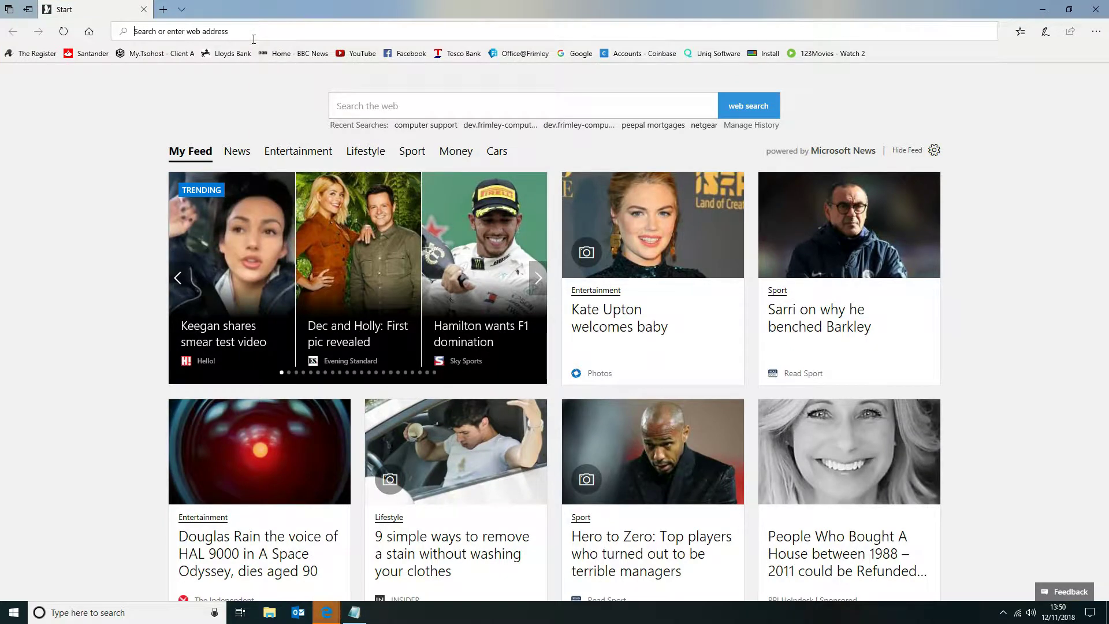
text(ijr)
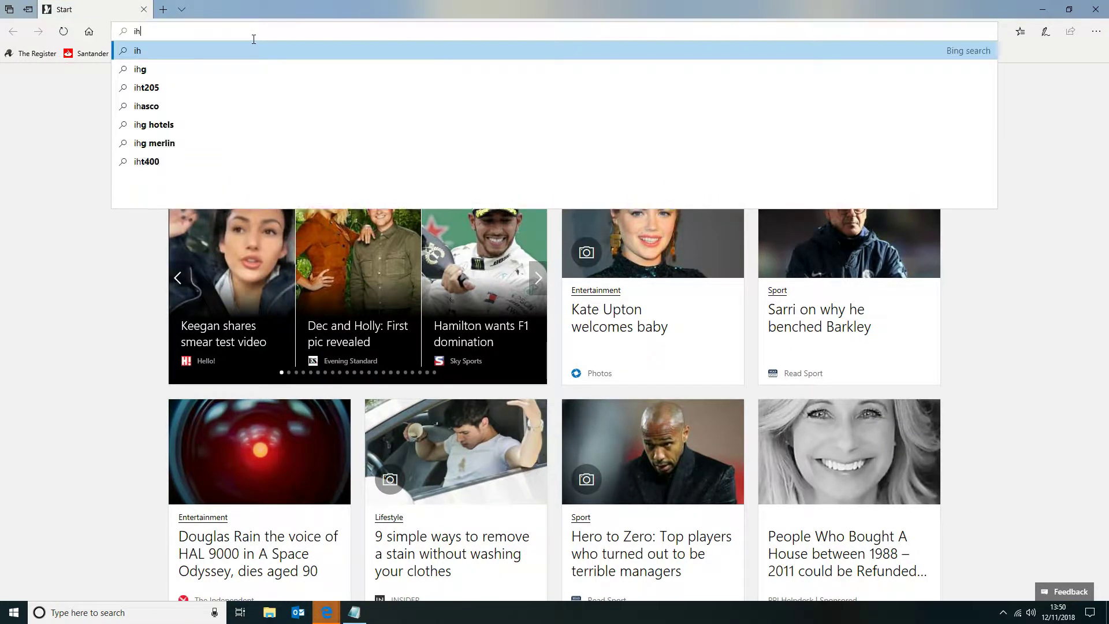
text(t)
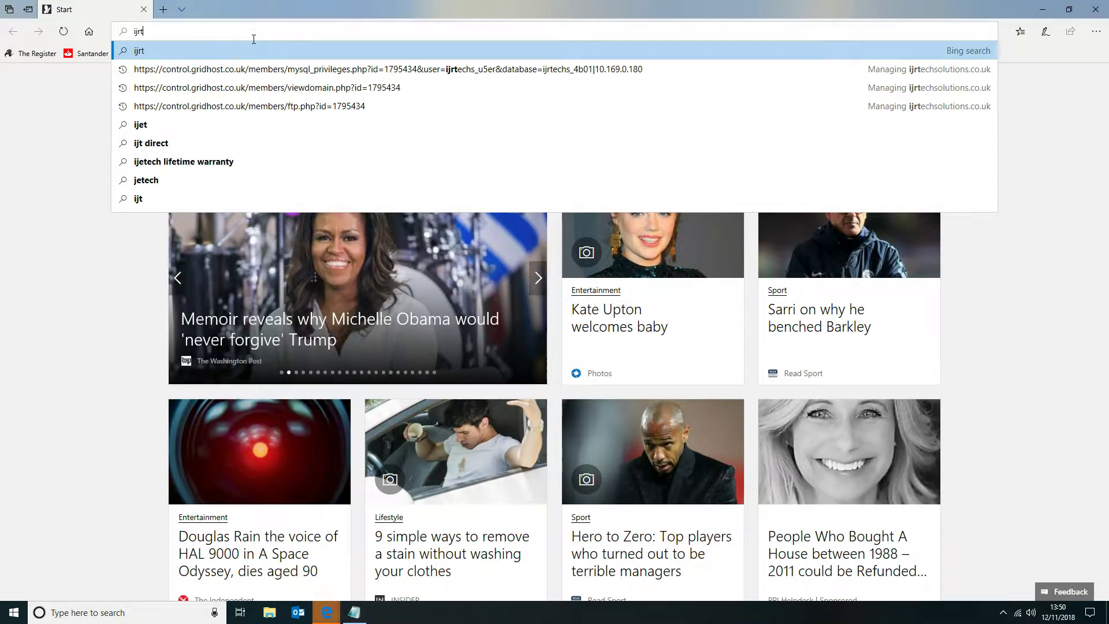
text(echsolutions)
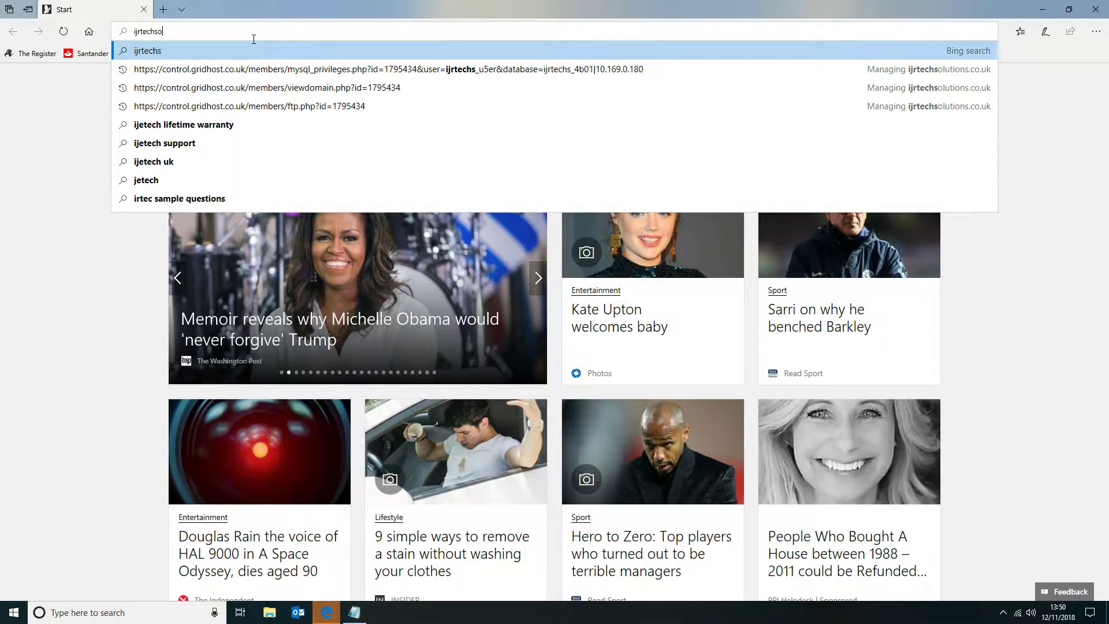
text(.co.uk/wp-admin/install.php)
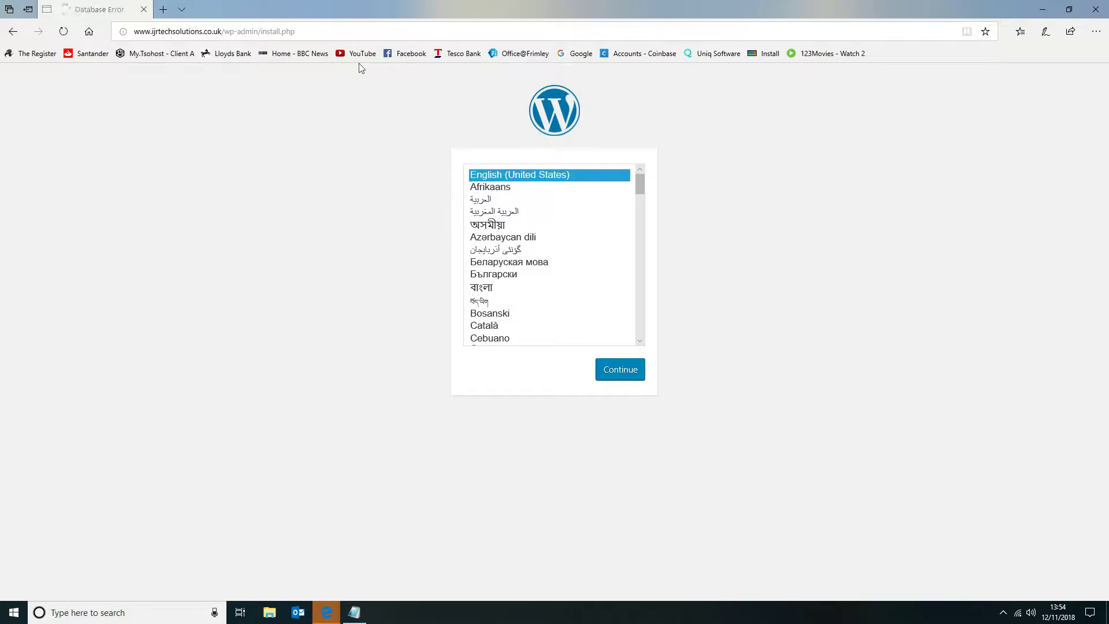
Choose English (UK) as the WordPress installation language and continue to the site information form.
scroll(549, 264, down, 1)
scroll(547, 263, up, 1)
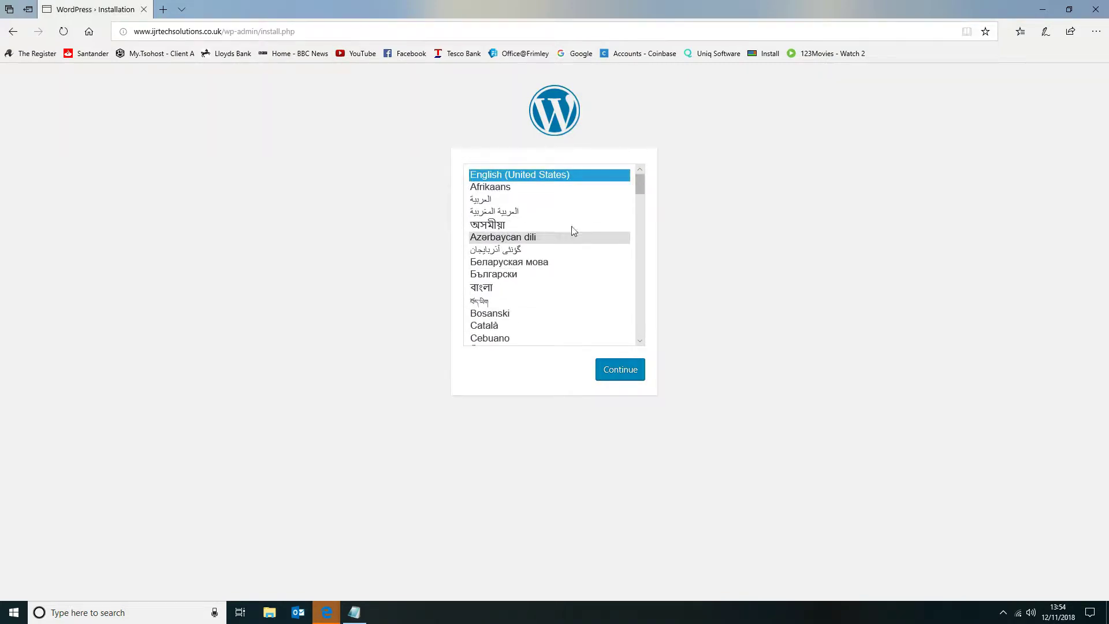
drag(640, 184, 646, 216)
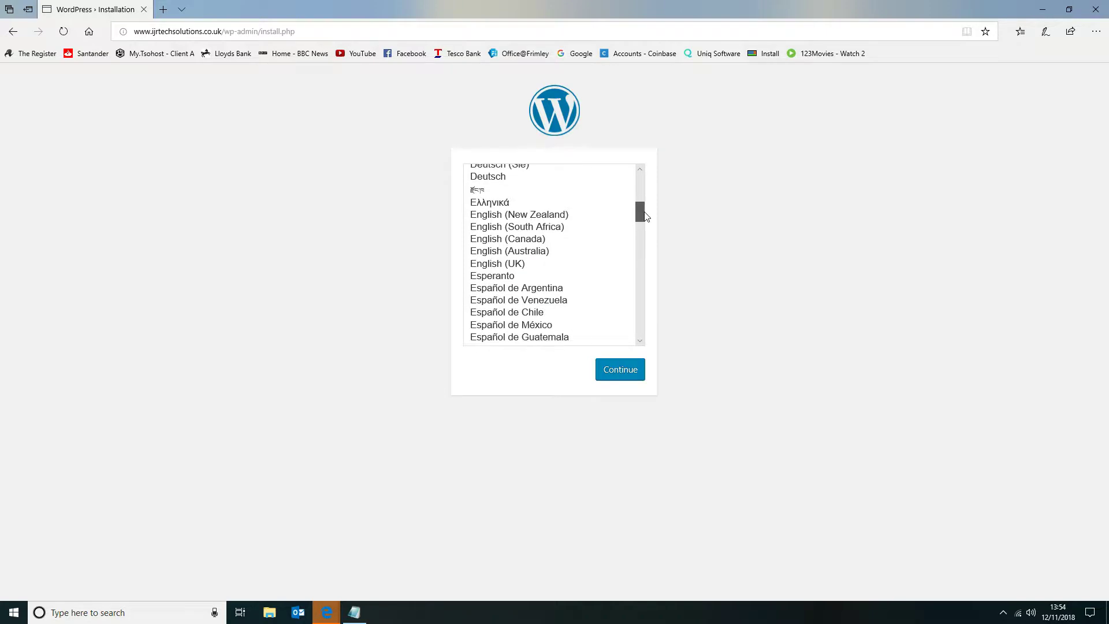
click(548, 268)
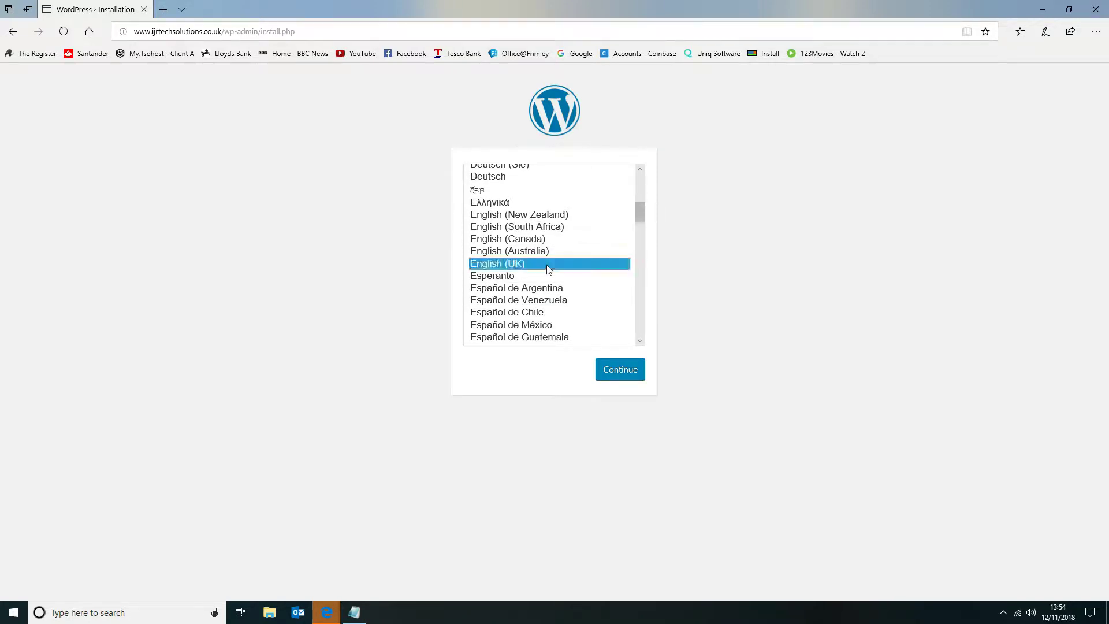
click(619, 376)
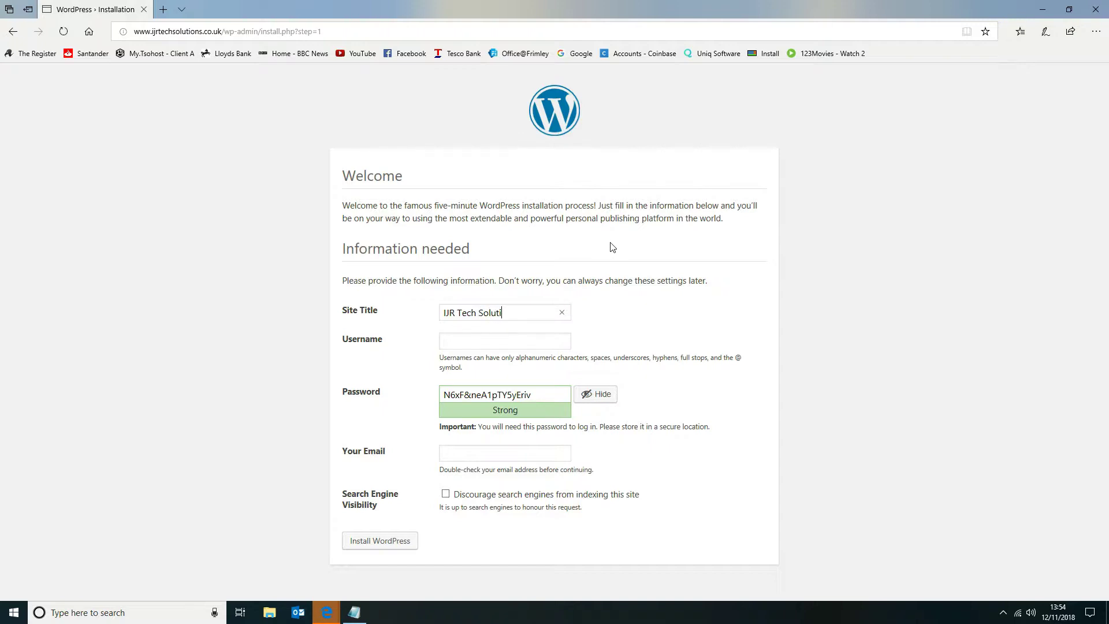
Enter IJR Tech Solutions as the site title and webadmin as the username.
click(448, 343)
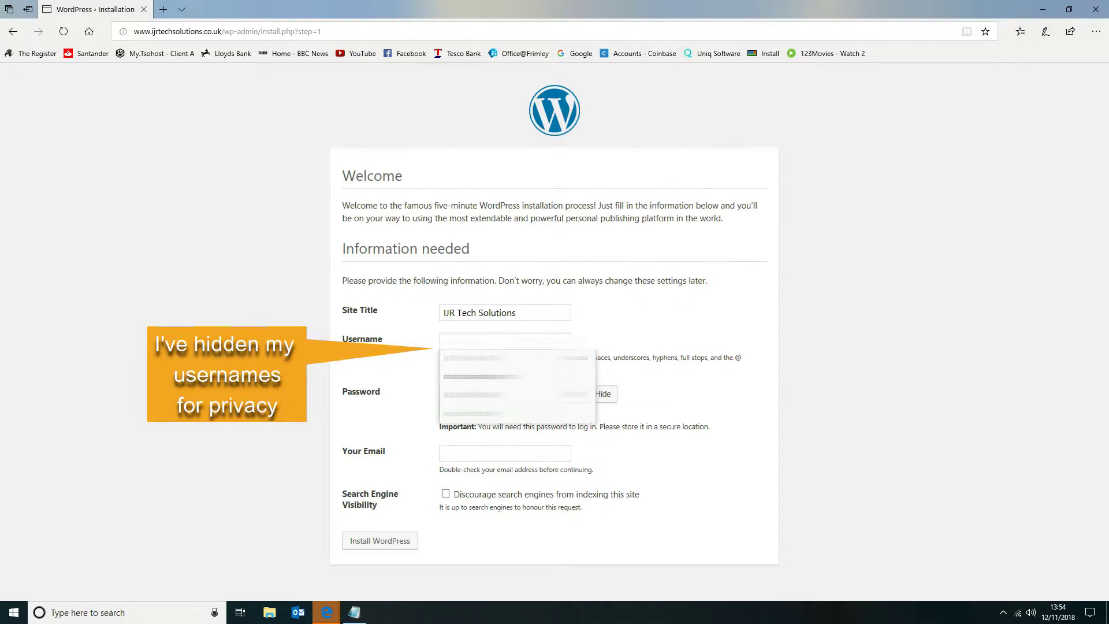
text(webadmin)
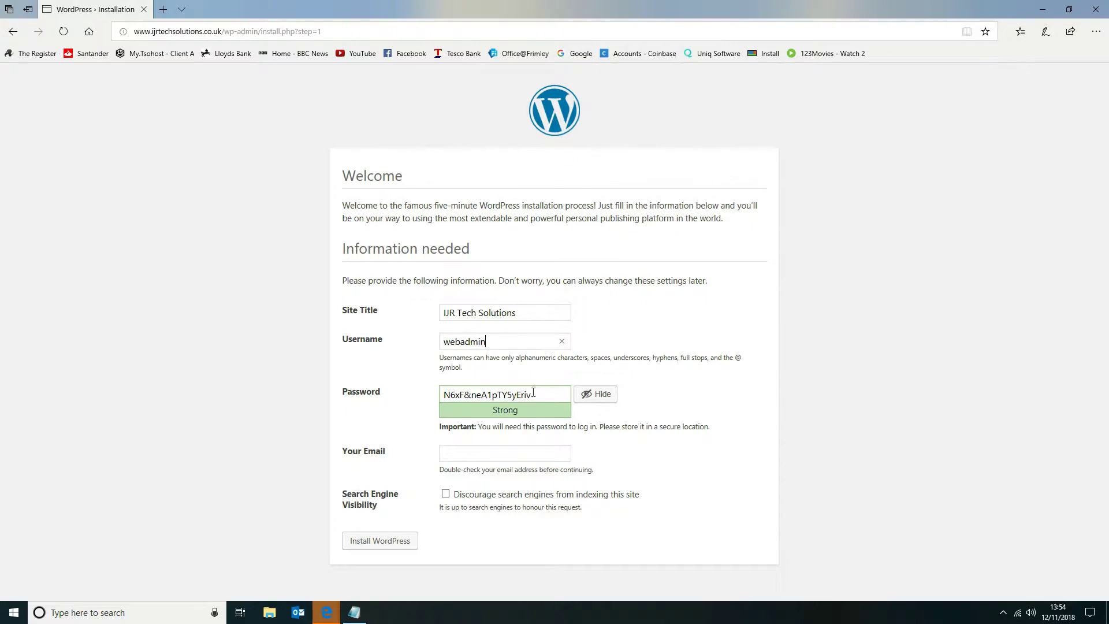
Copy the generated WordPress password and switch to the text editor window.
drag(536, 397, 418, 397)
right_click(498, 394)
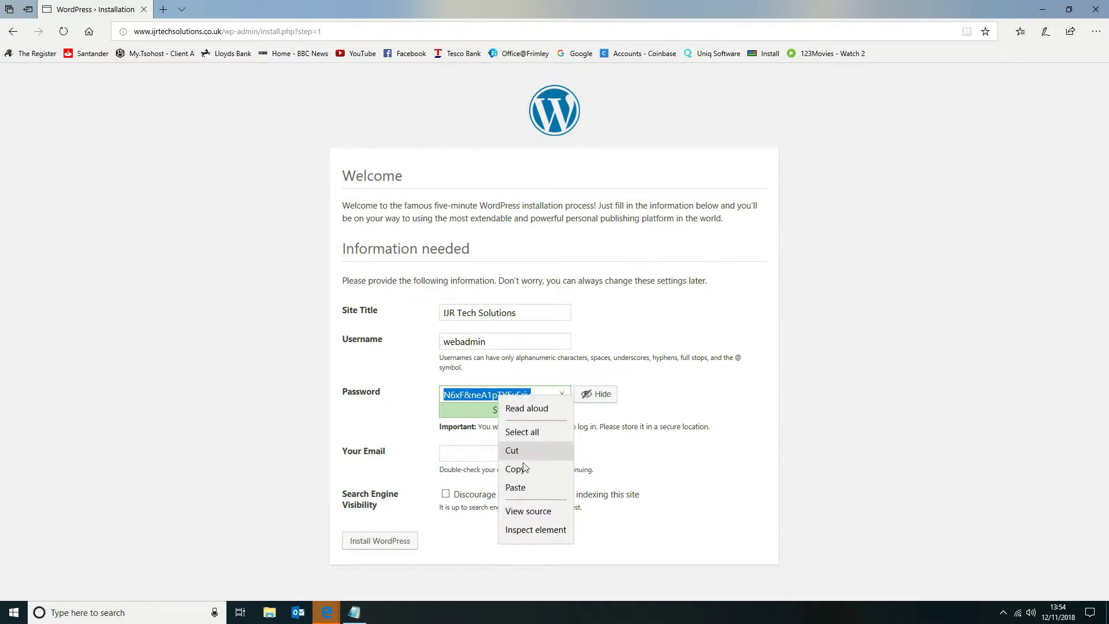
click(514, 470)
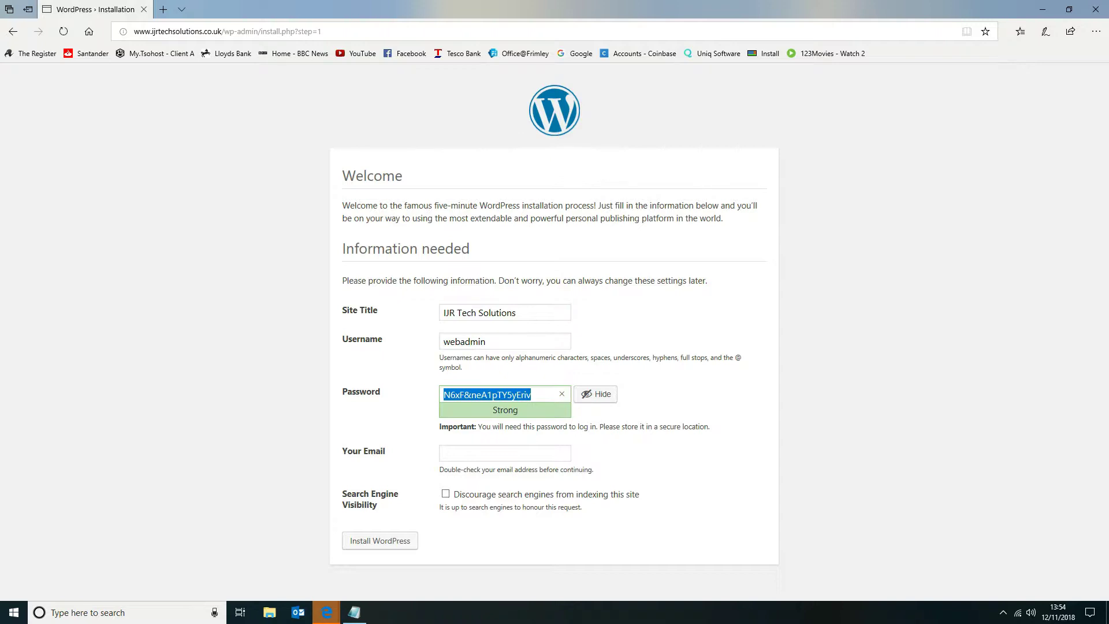
key(alt+Tab)
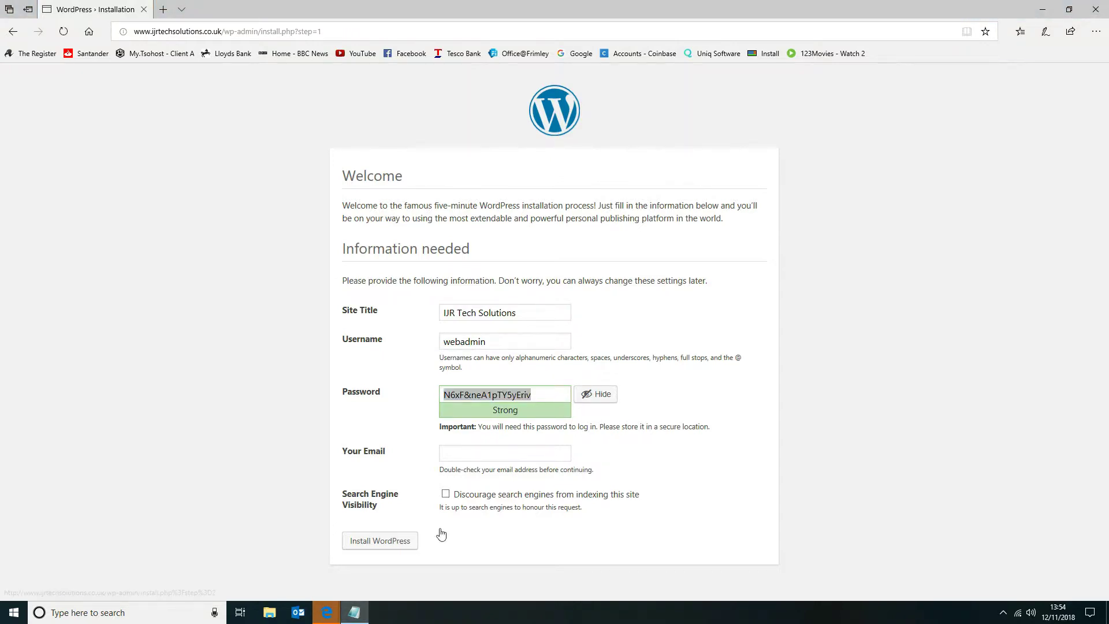
Fill in the administrator's e-mail address in the site information form and run the WordPress installation.
click(485, 450)
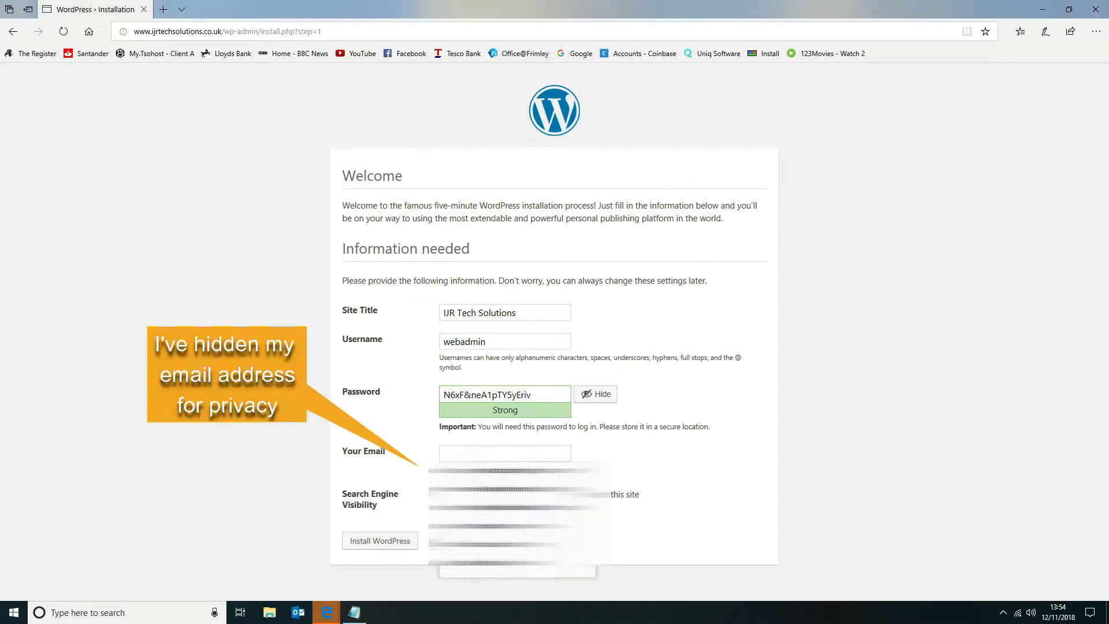
click(508, 472)
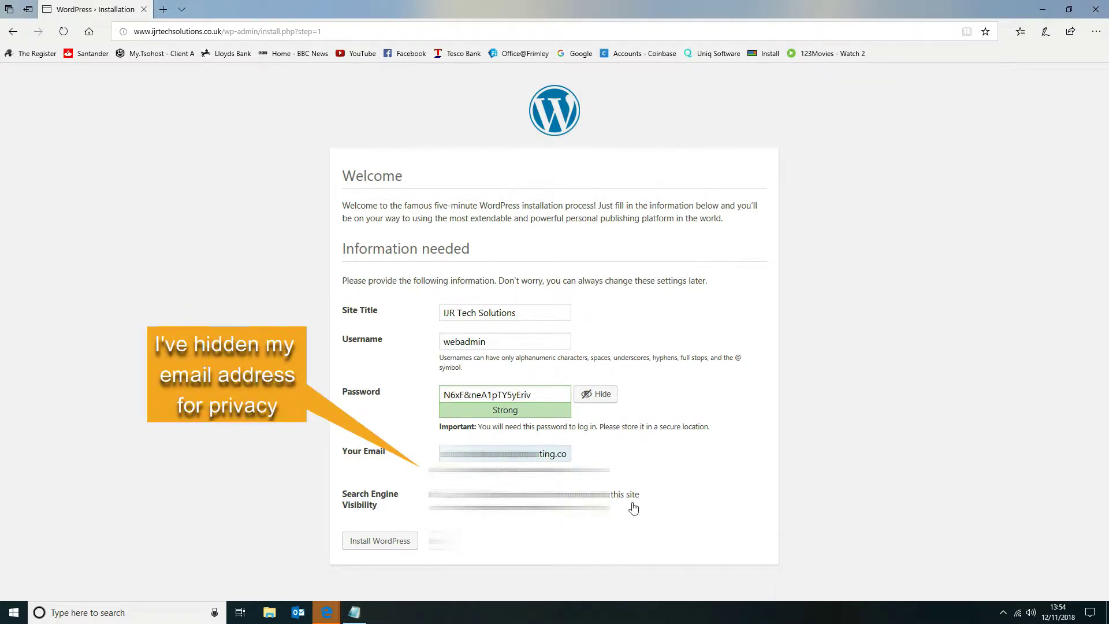
click(368, 540)
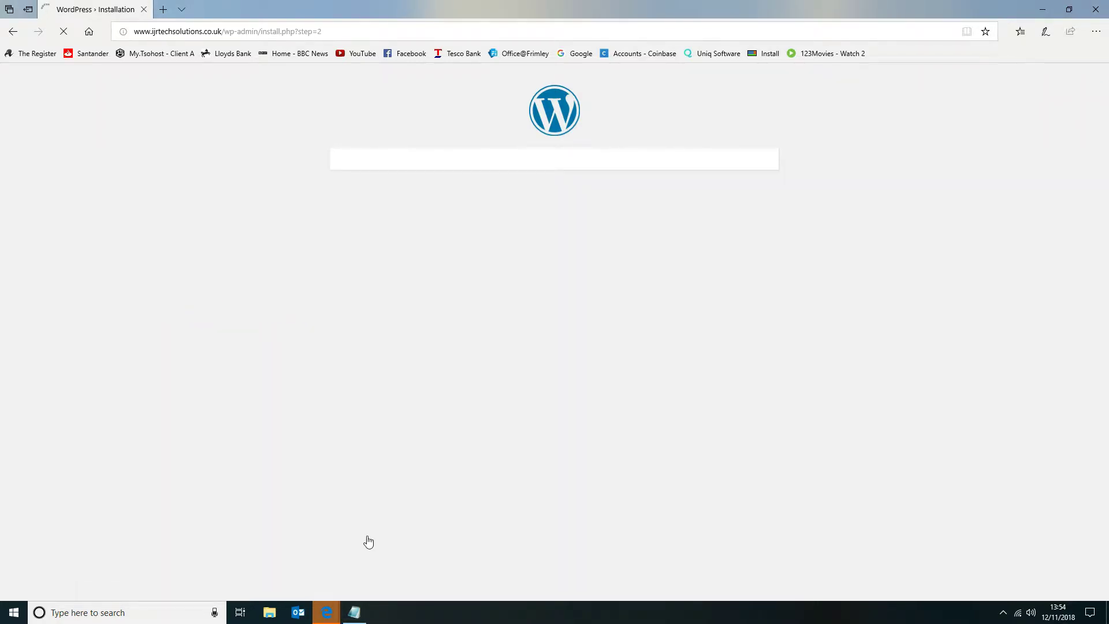
Log in to the new site as webadmin with the copied account password and dismiss the browser's offer to save it.
click(361, 310)
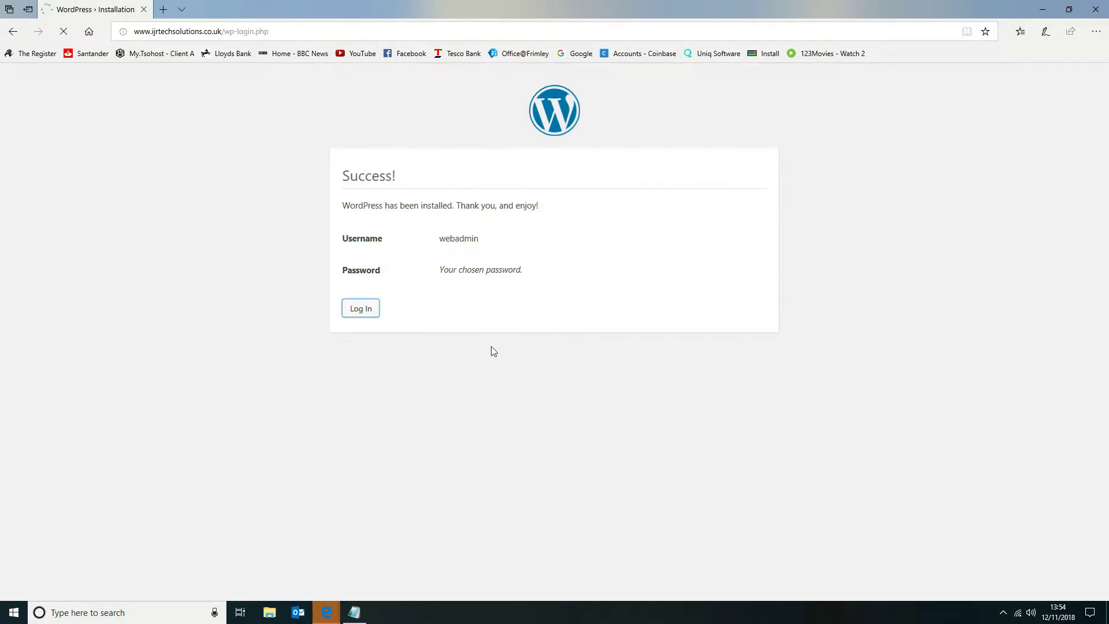
text(webadmin)
key(Tab)
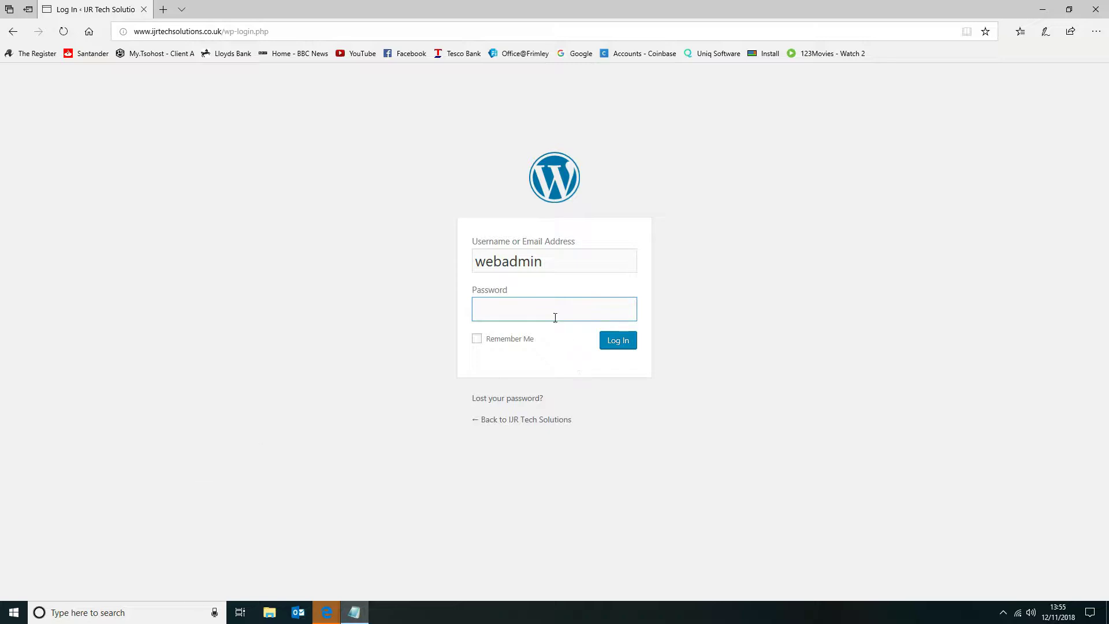
key(ctrl+v)
click(621, 345)
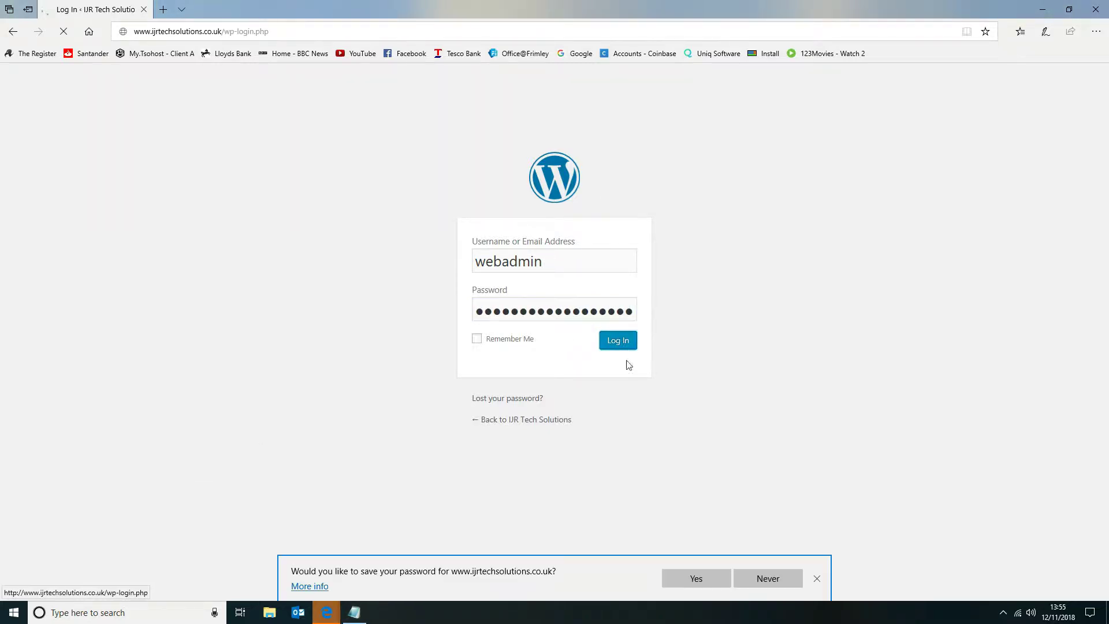
click(817, 579)
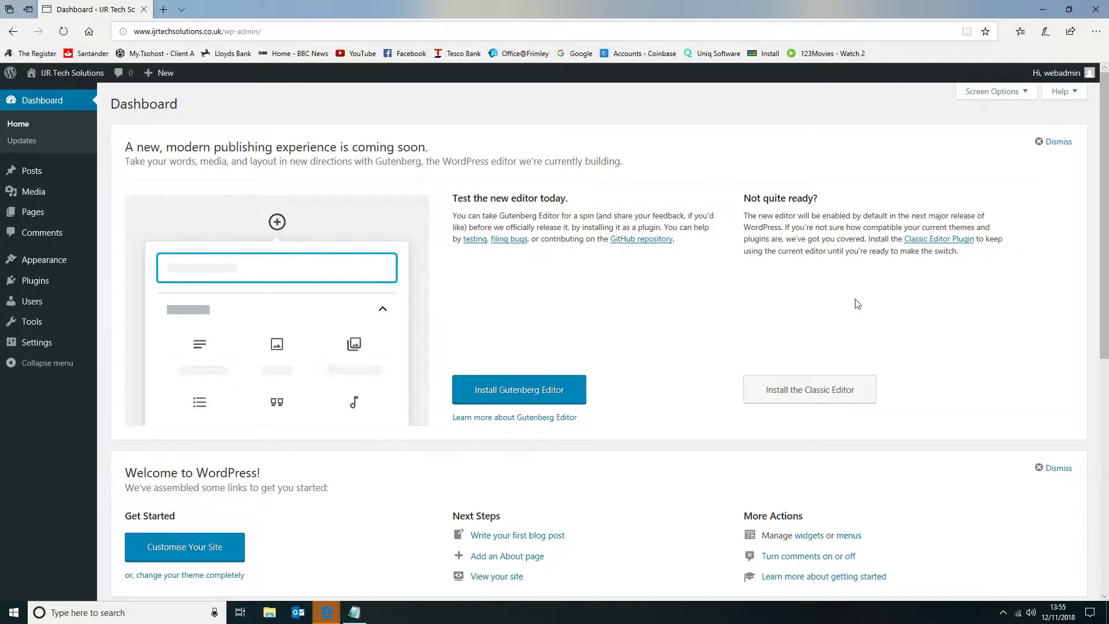
Install and activate the Classic Editor from the dashboard and dismiss the Welcome to WordPress panel.
click(846, 390)
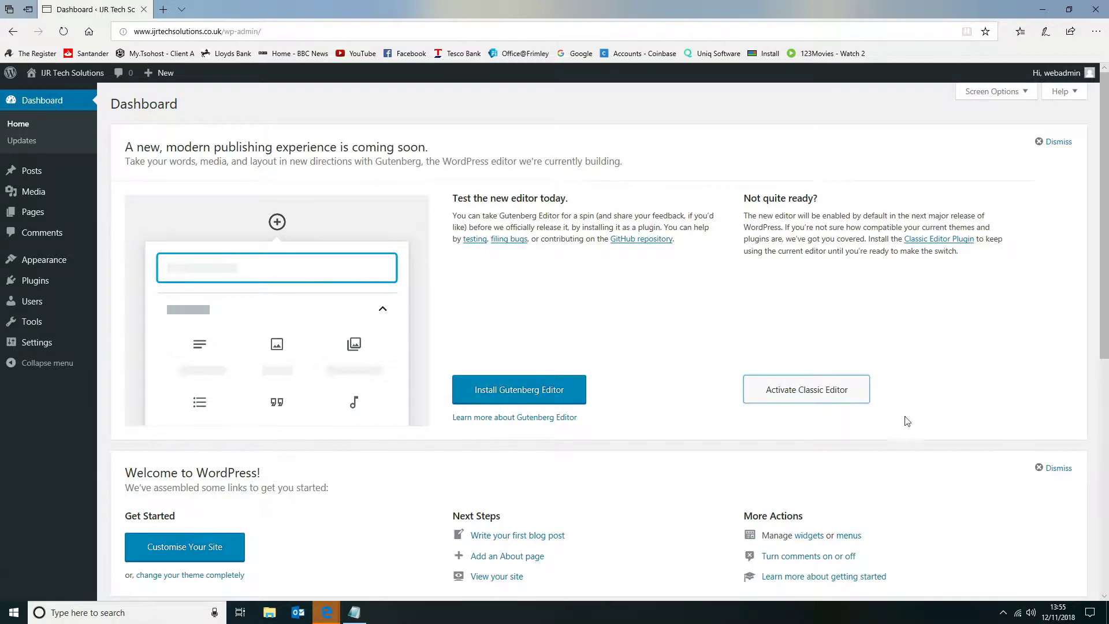
click(840, 390)
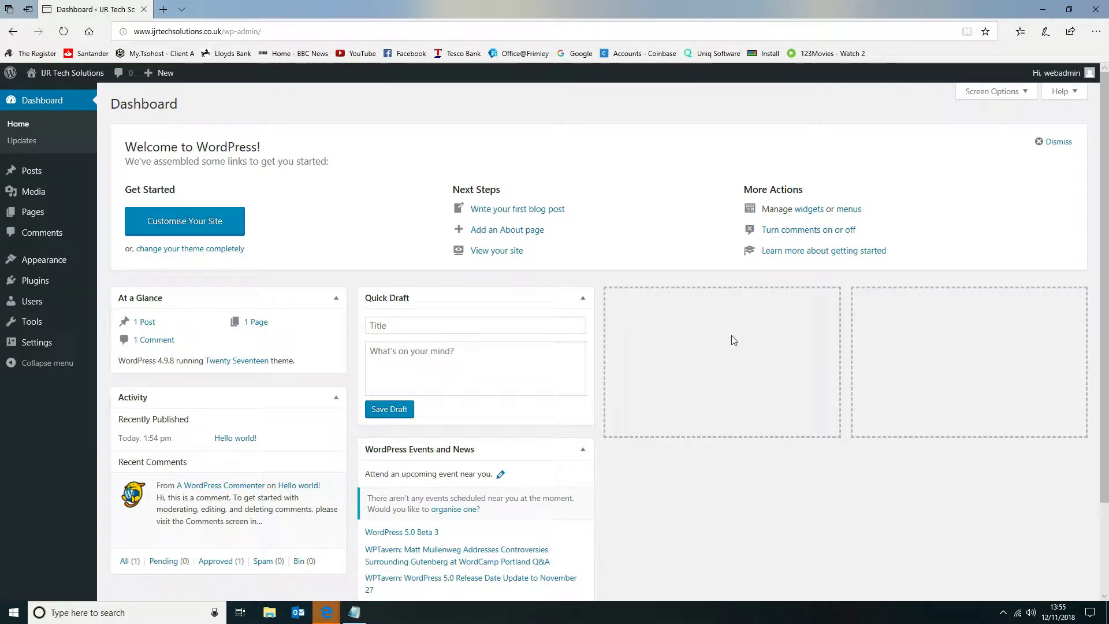
click(1055, 145)
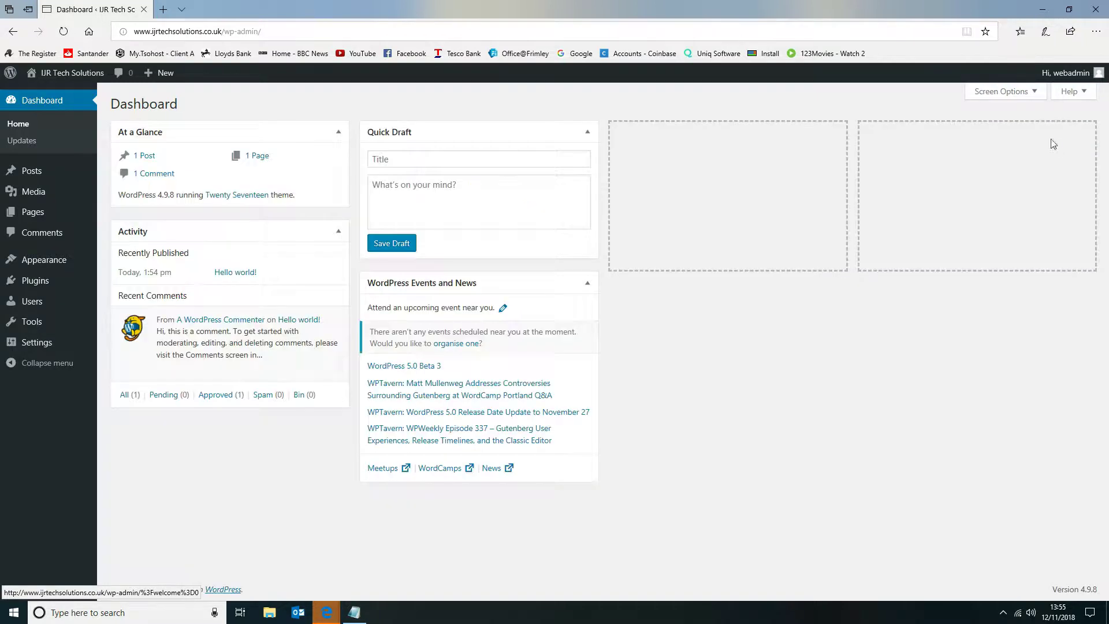
Hide the WordPress Events and News box on the dashboard through the screen options.
click(1020, 95)
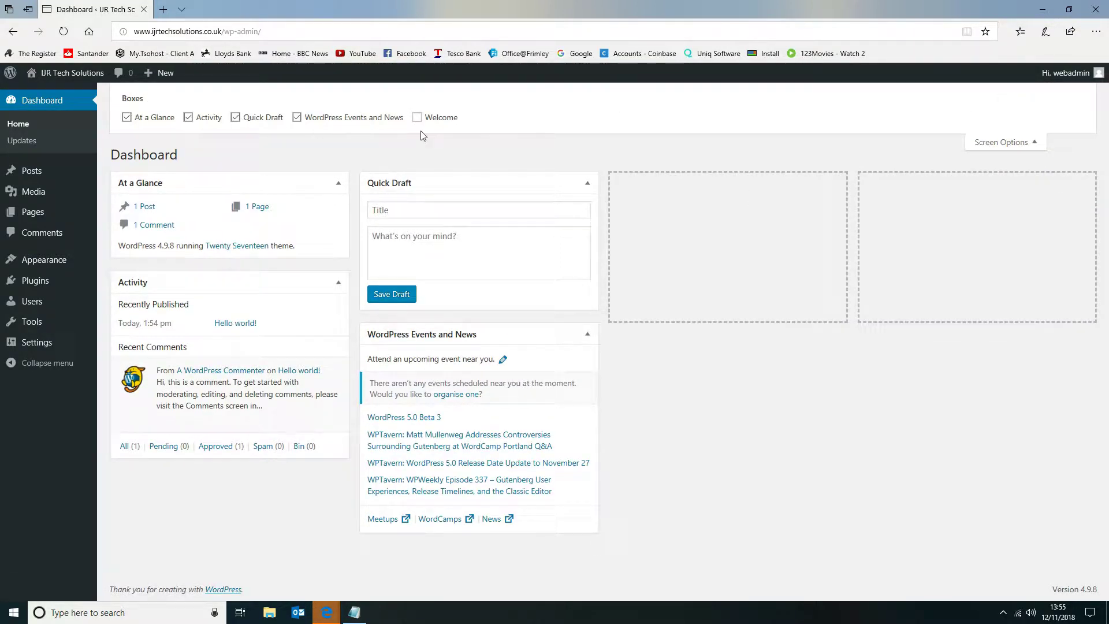
click(297, 118)
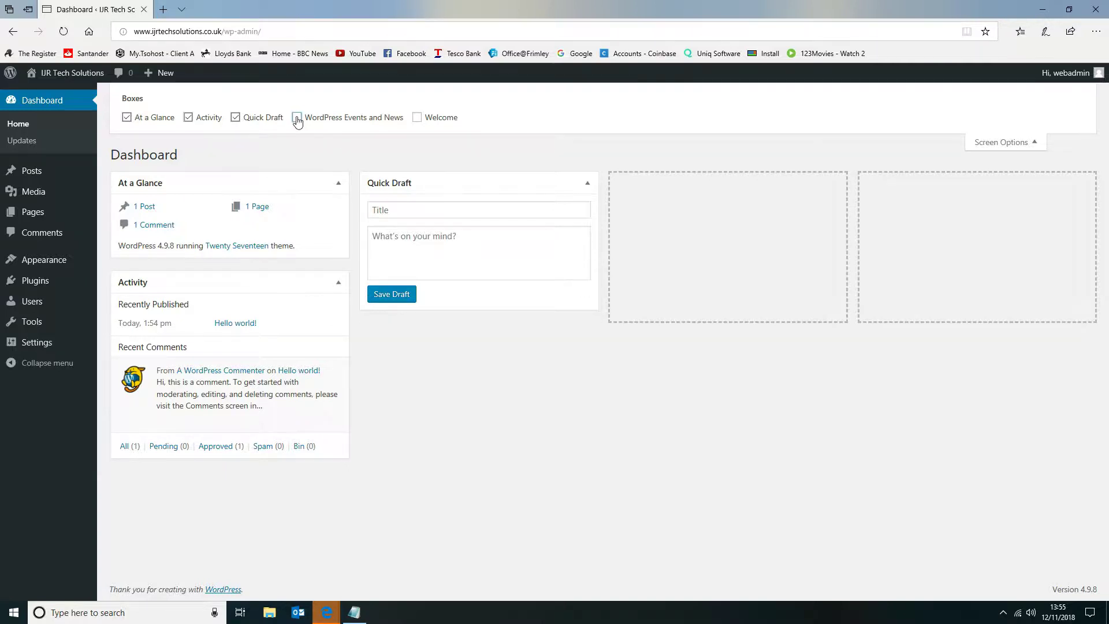
click(999, 145)
Delete the Hello Dolly plugin from the installed plugins, keeping Akismet Anti-Spam and Classic Editor.
click(30, 283)
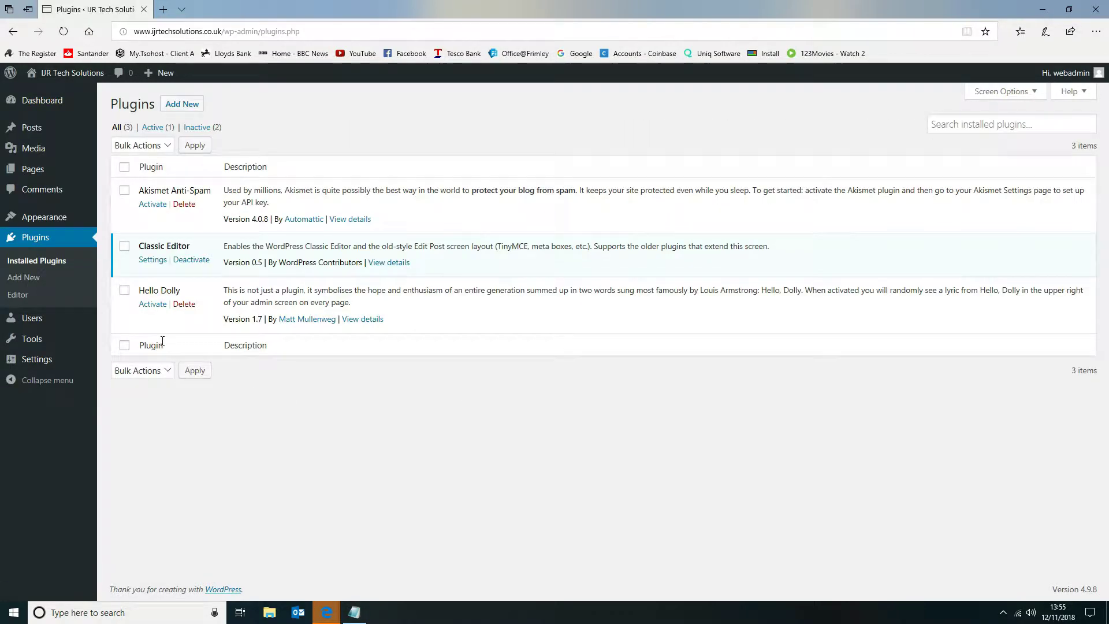
click(188, 307)
click(505, 359)
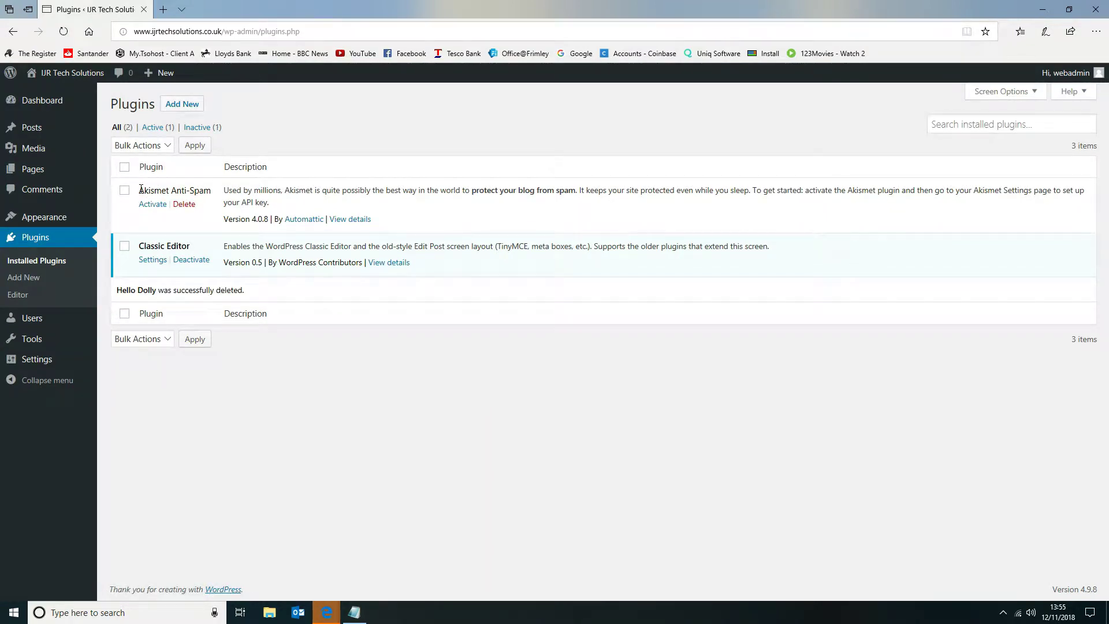
drag(141, 190, 213, 189)
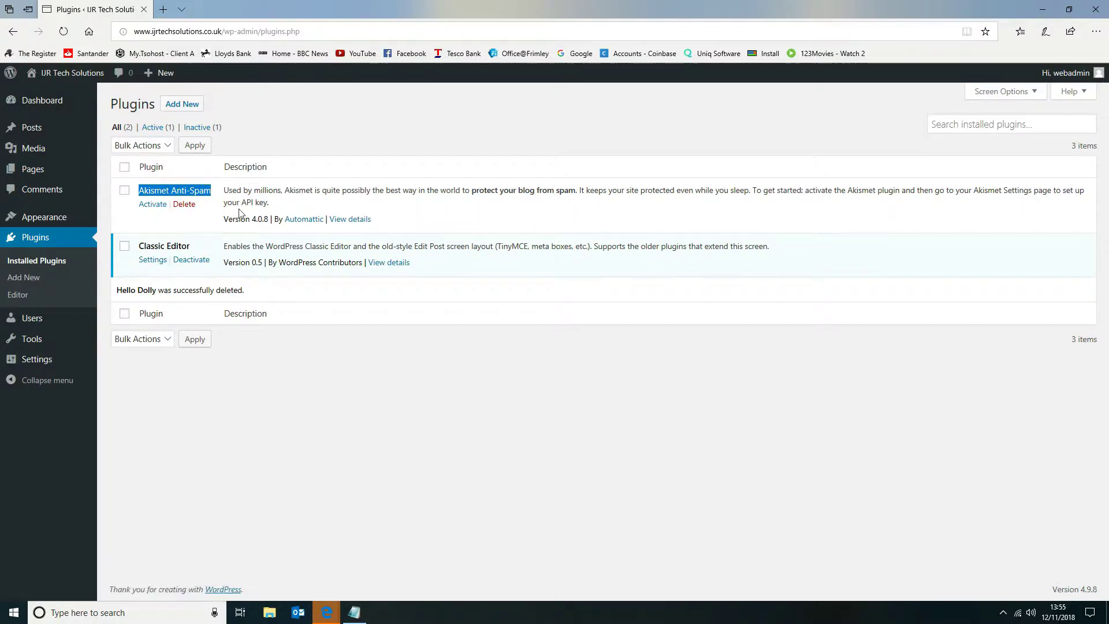
click(505, 222)
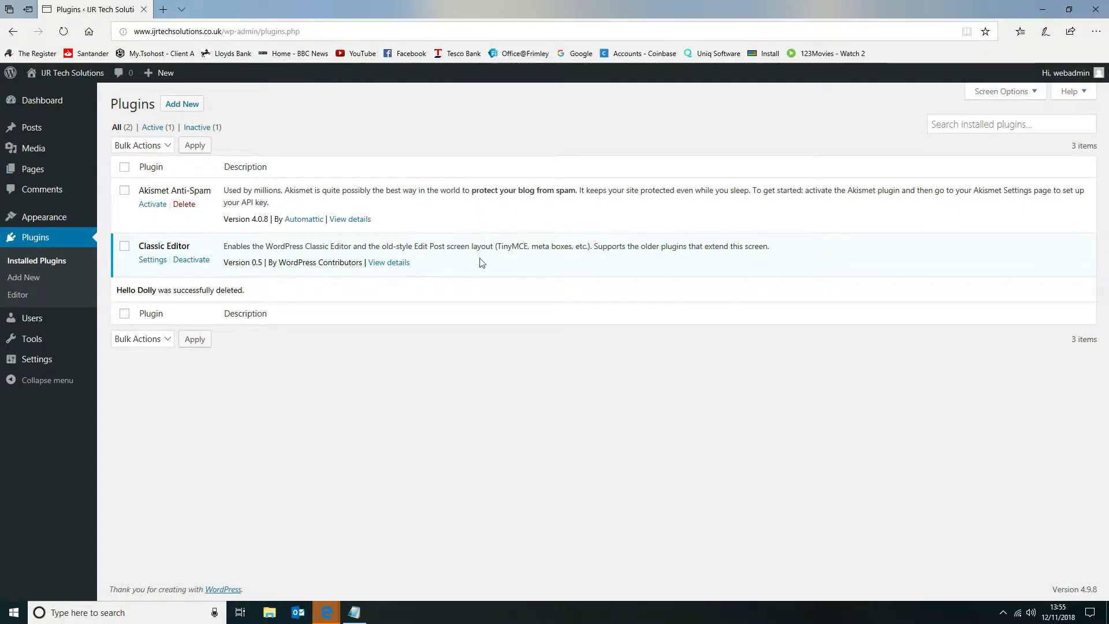
Move the default Hello world! post and the Sample Page to the Bin.
click(44, 128)
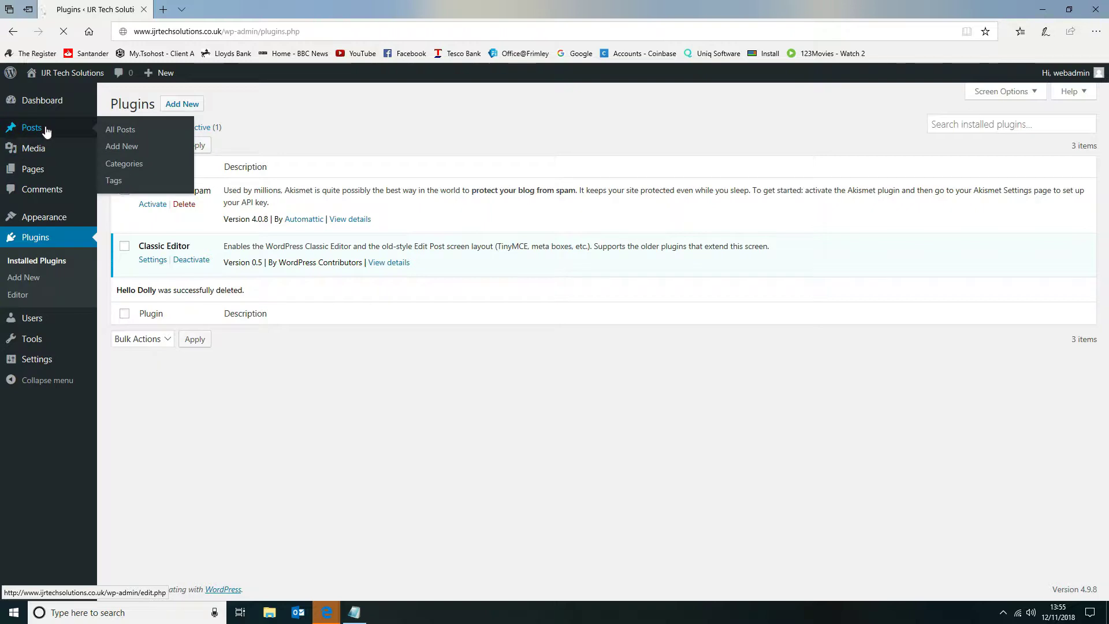
click(204, 204)
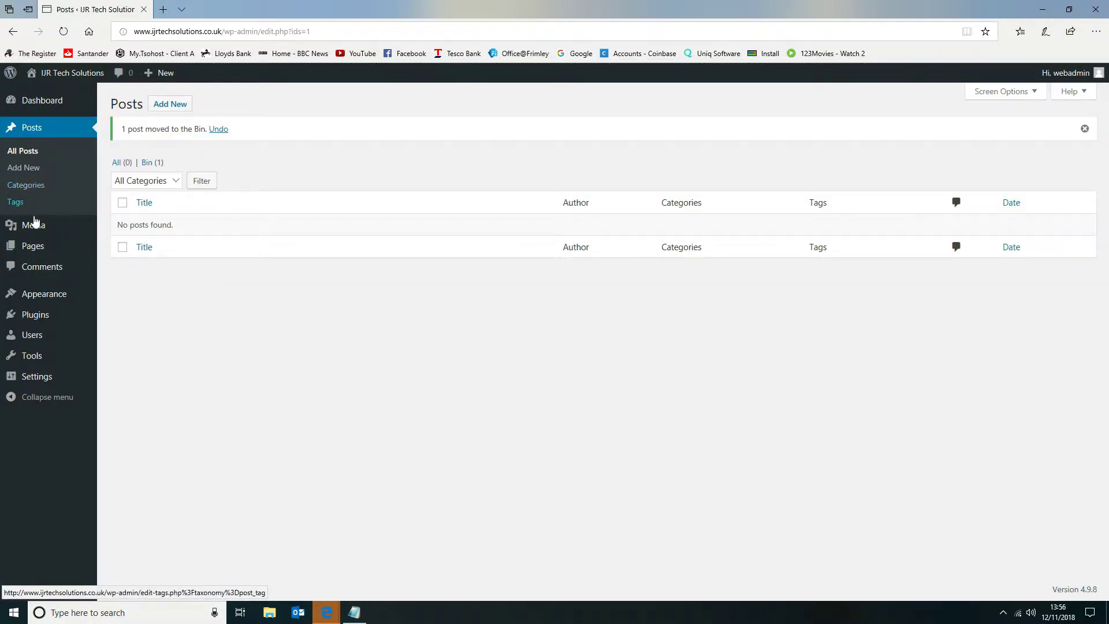
click(42, 250)
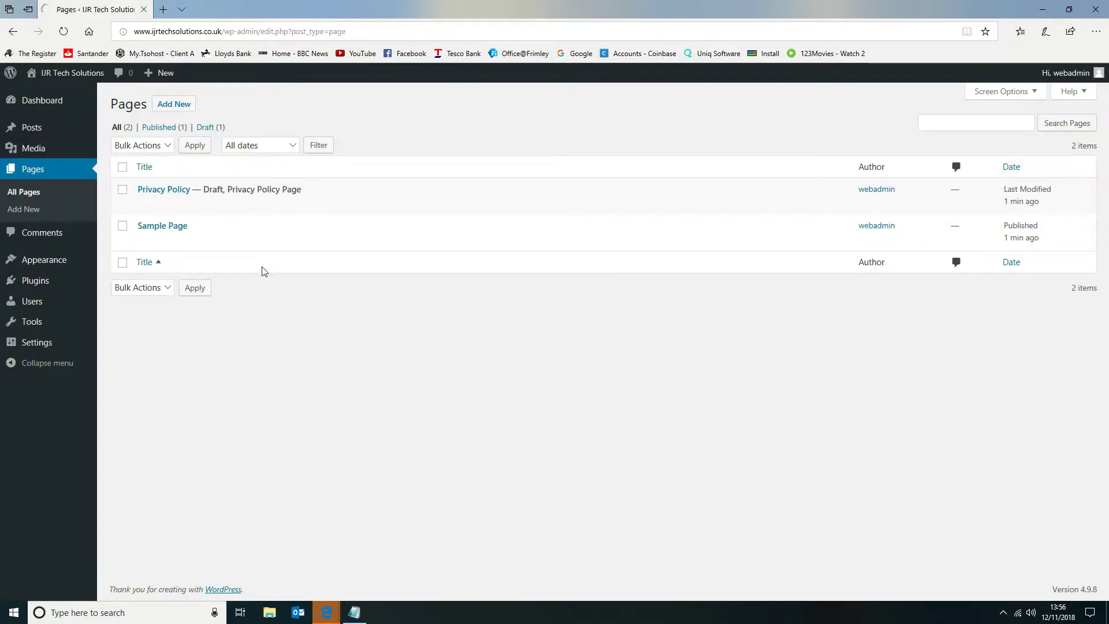
click(202, 242)
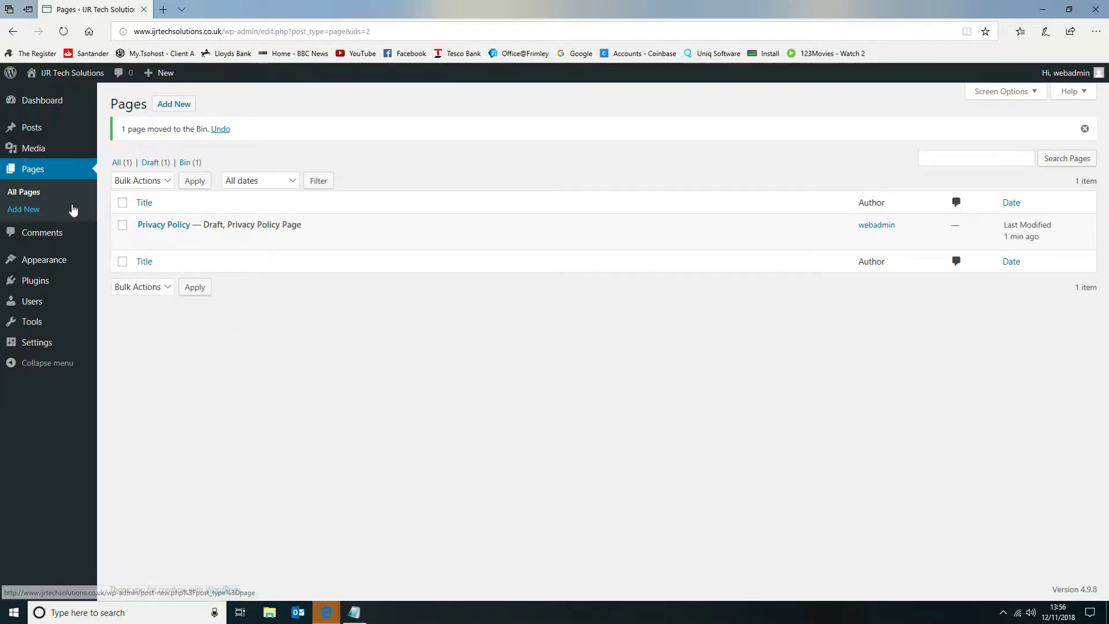
Check the site's comments list and review the installed themes.
click(57, 231)
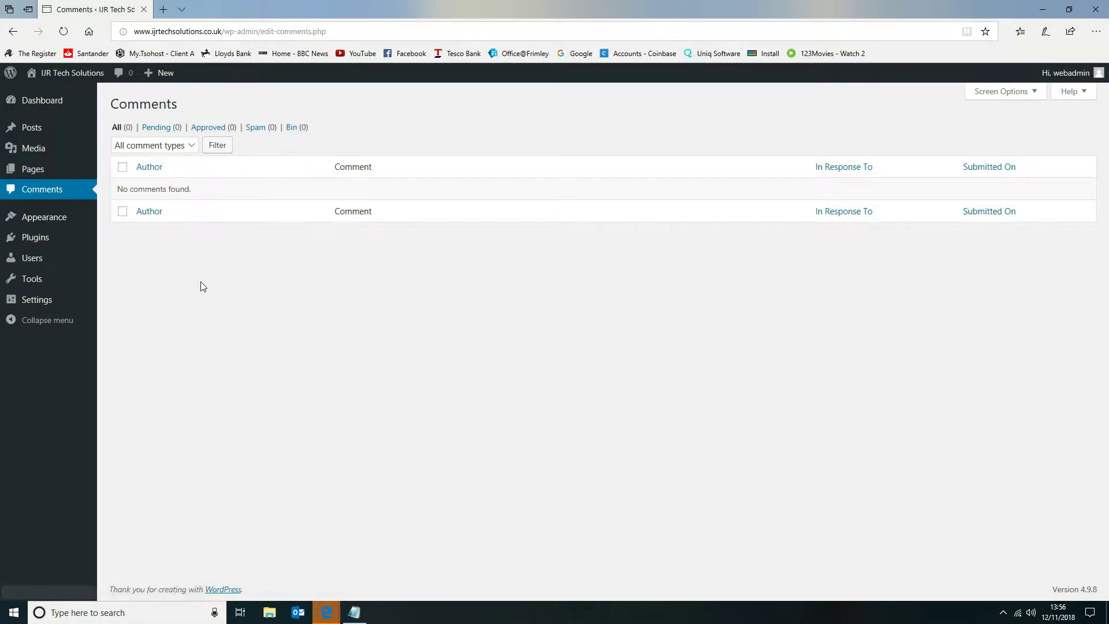
click(52, 217)
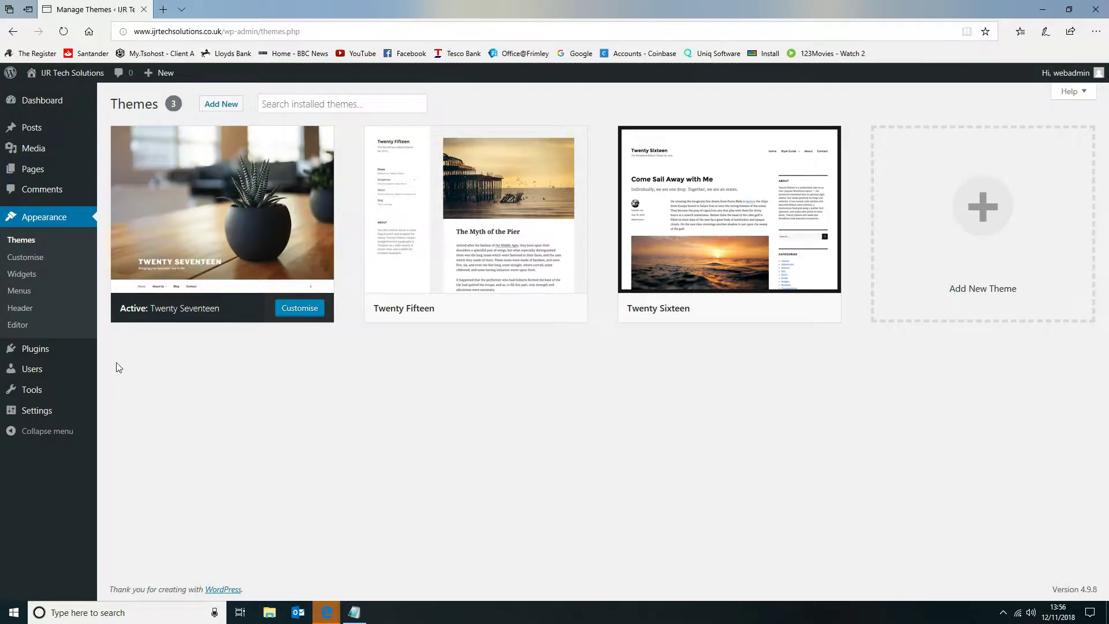
Search the plugin directory for Wordfence, and install and activate Wordfence Security – Firewall & Malware Scan.
click(54, 356)
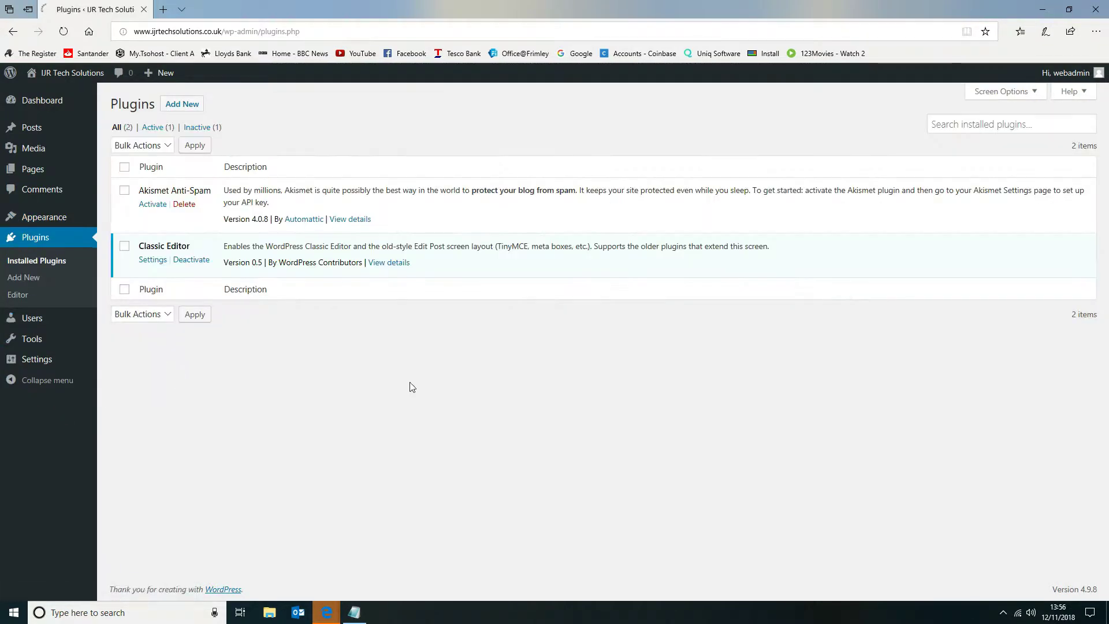
click(182, 104)
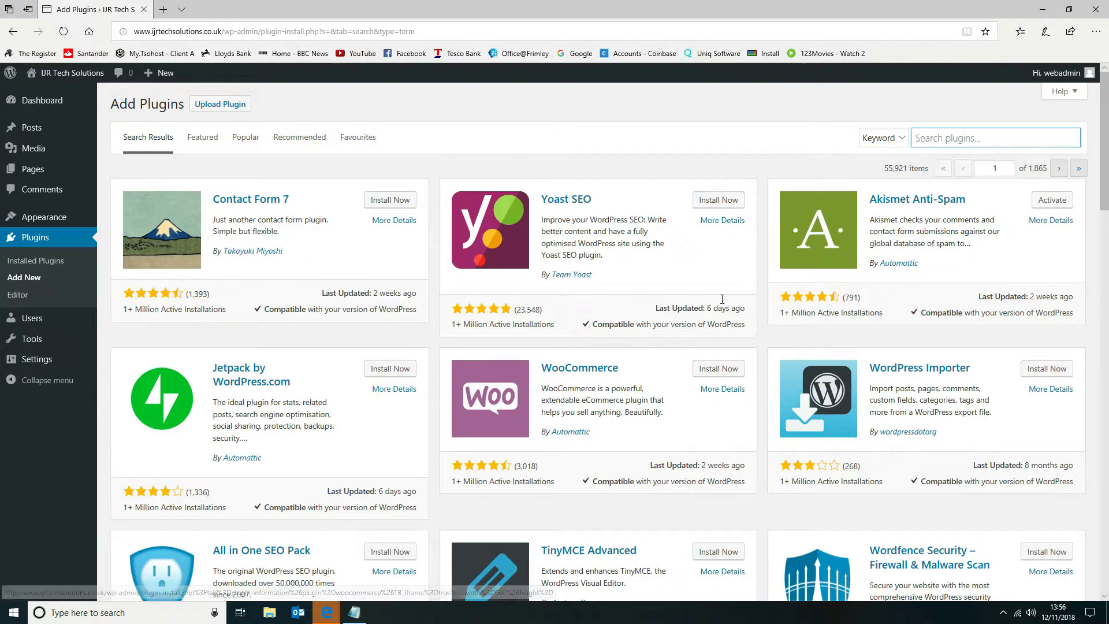
click(971, 142)
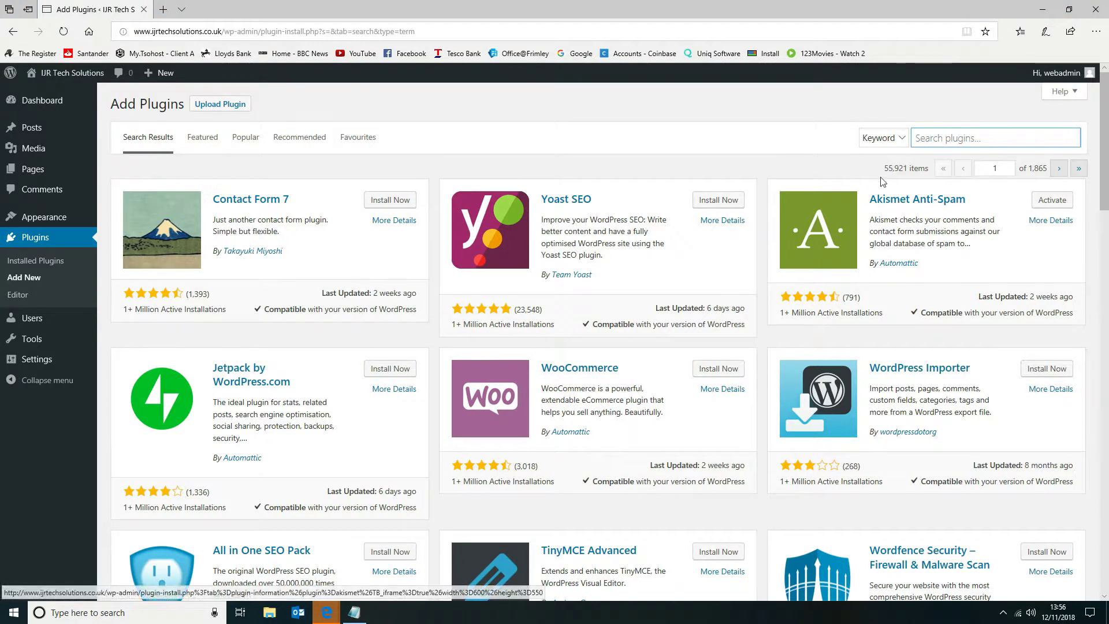
click(930, 136)
text(Wordfence)
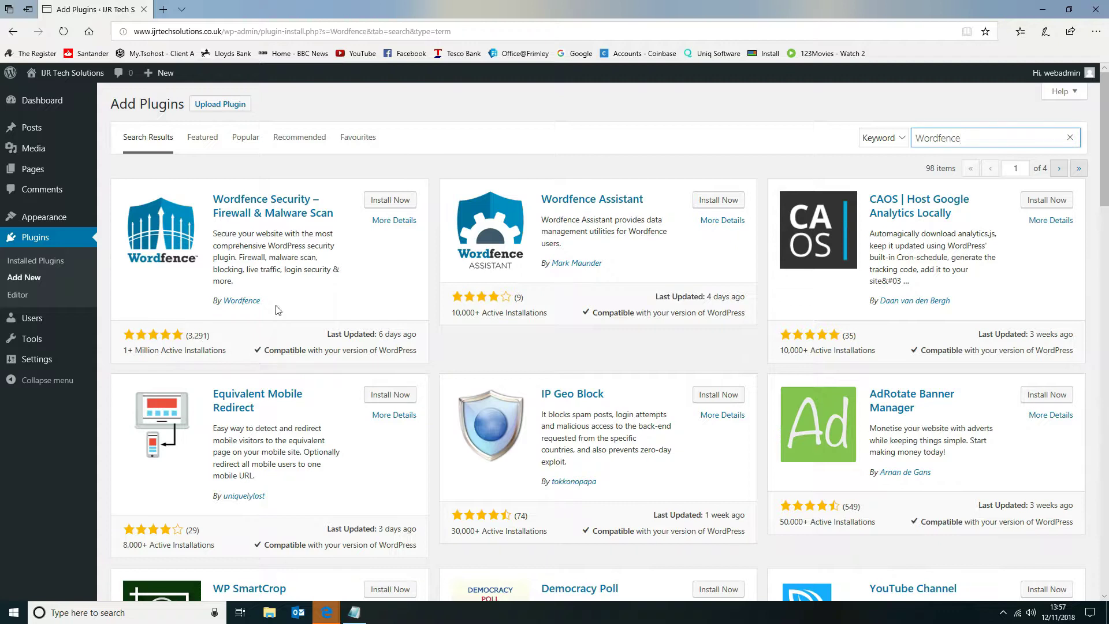
click(376, 202)
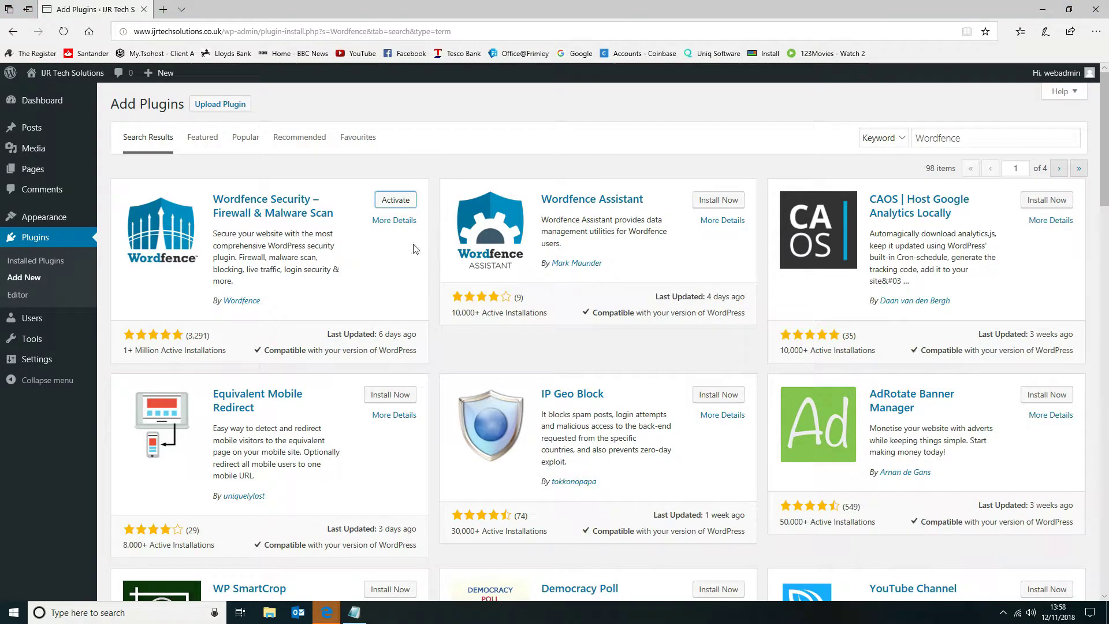
click(397, 201)
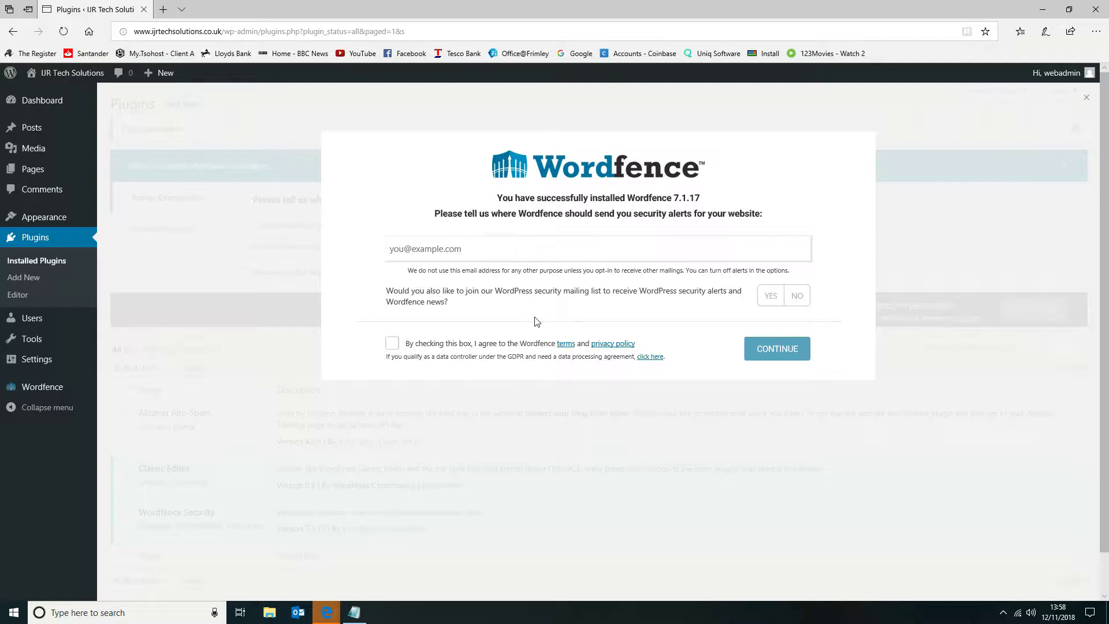
Complete the Wordfence setup with the alert e-mail address, no mailing list, the terms accepted and no premium licence key.
click(540, 253)
text(i)
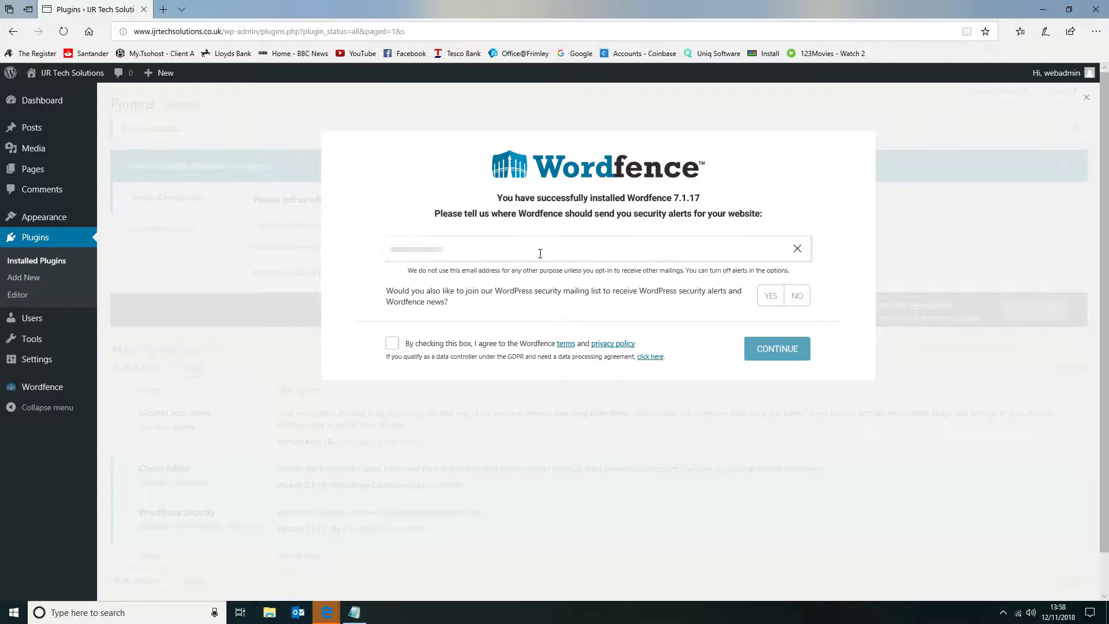
text(lutions.co.uk)
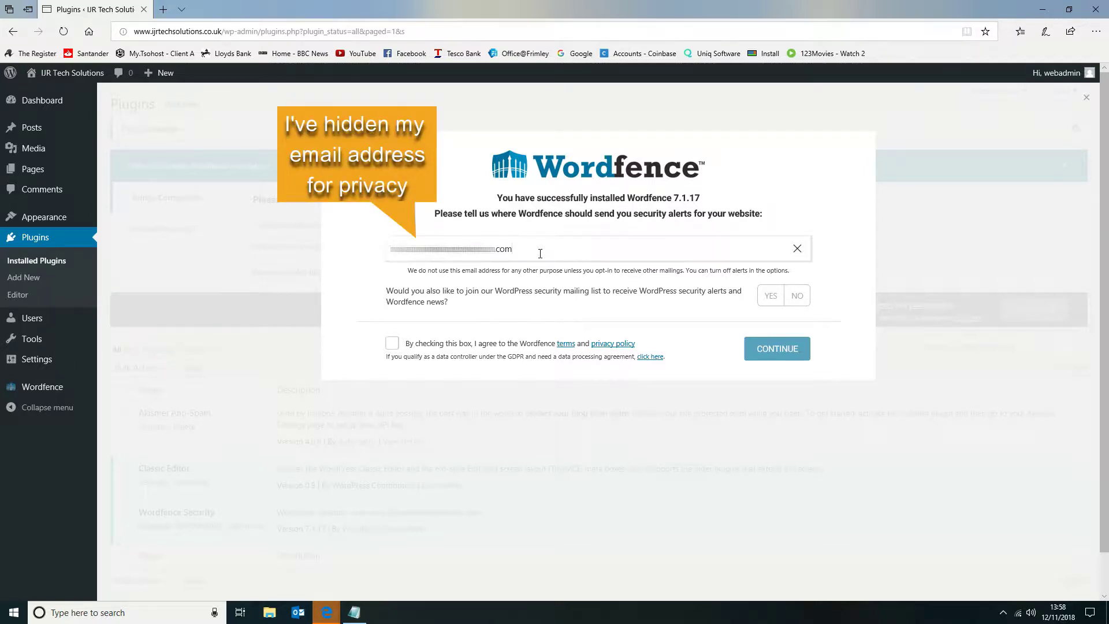
click(797, 295)
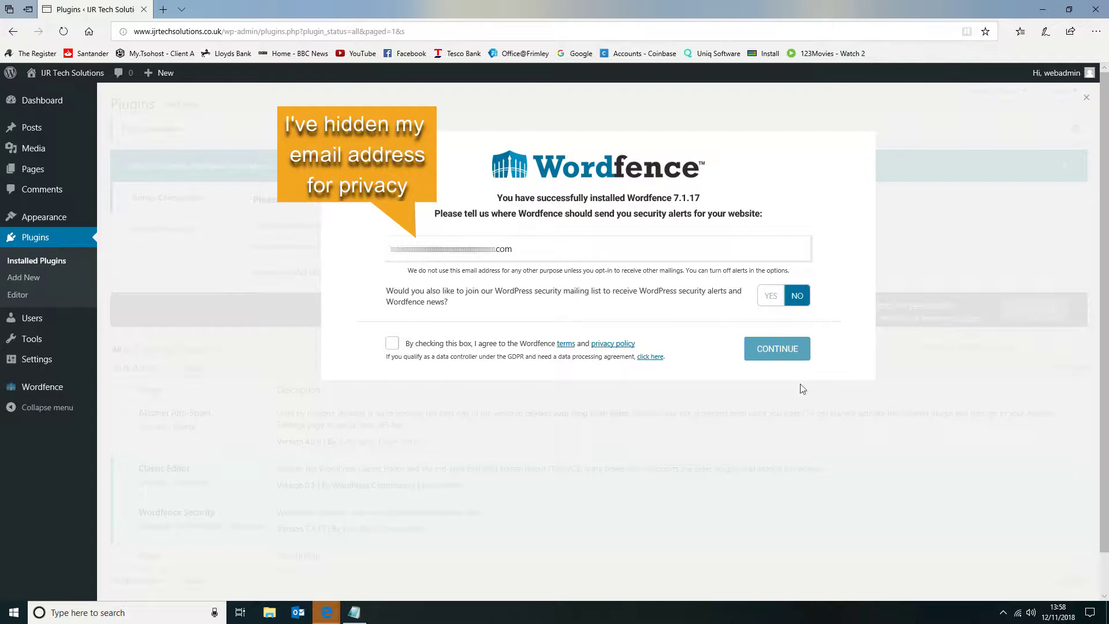
click(394, 345)
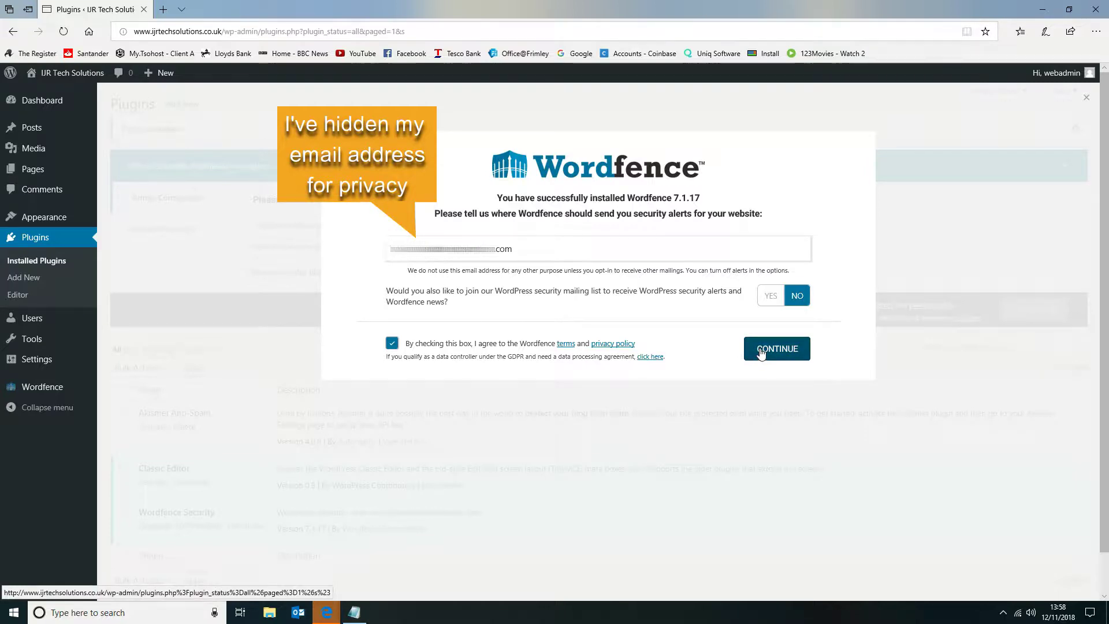
click(783, 356)
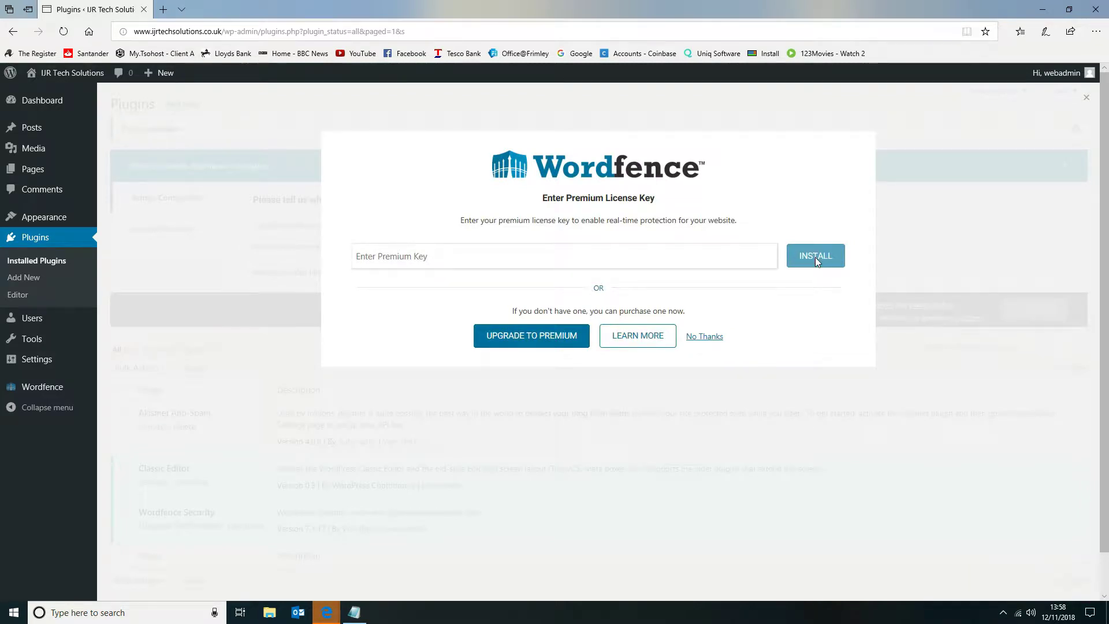
click(706, 338)
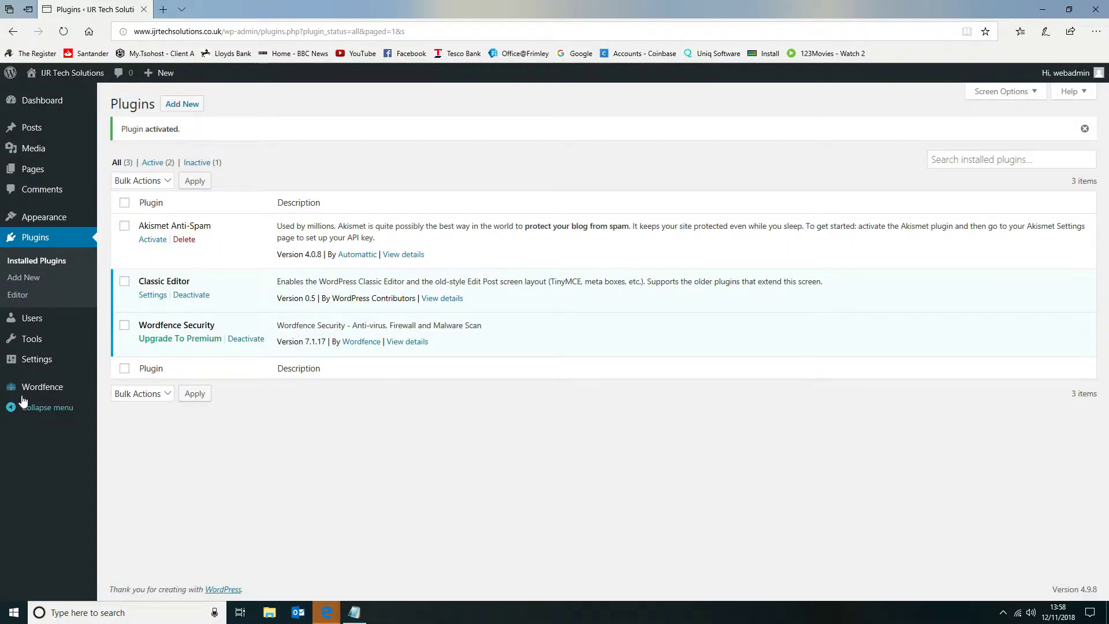
Open the Wordfence dashboard and look over its protection status and attack summaries.
mouse_move(24, 394)
click(114, 393)
scroll(720, 451, down, 1)
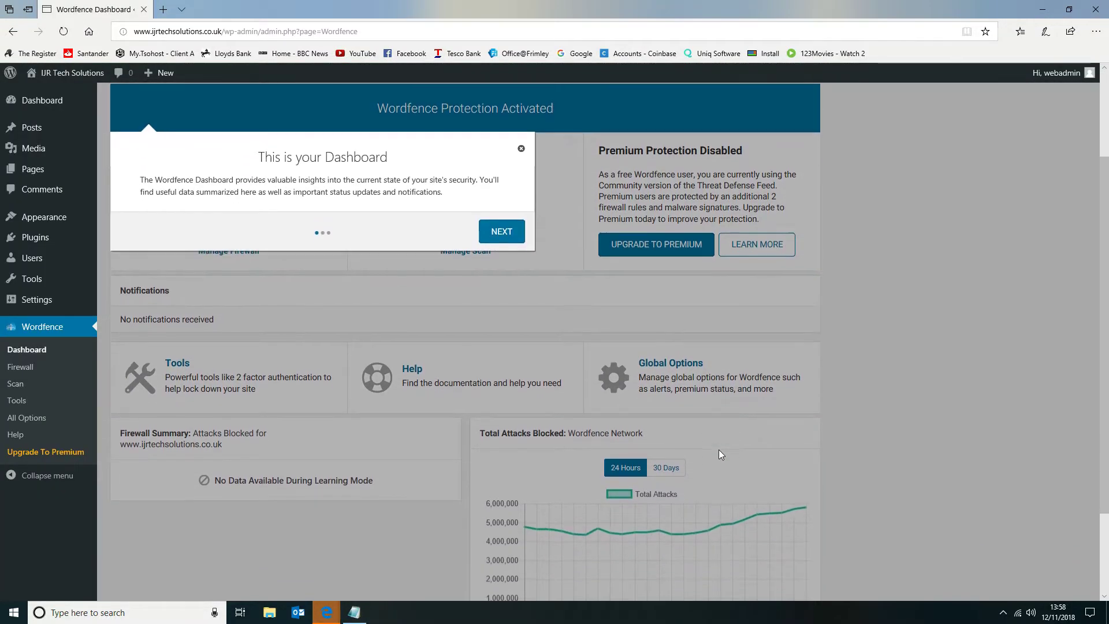
Dismiss the Wordfence dashboard introduction and enable automatic updates for Wordfence.
click(521, 150)
scroll(877, 275, up, 2)
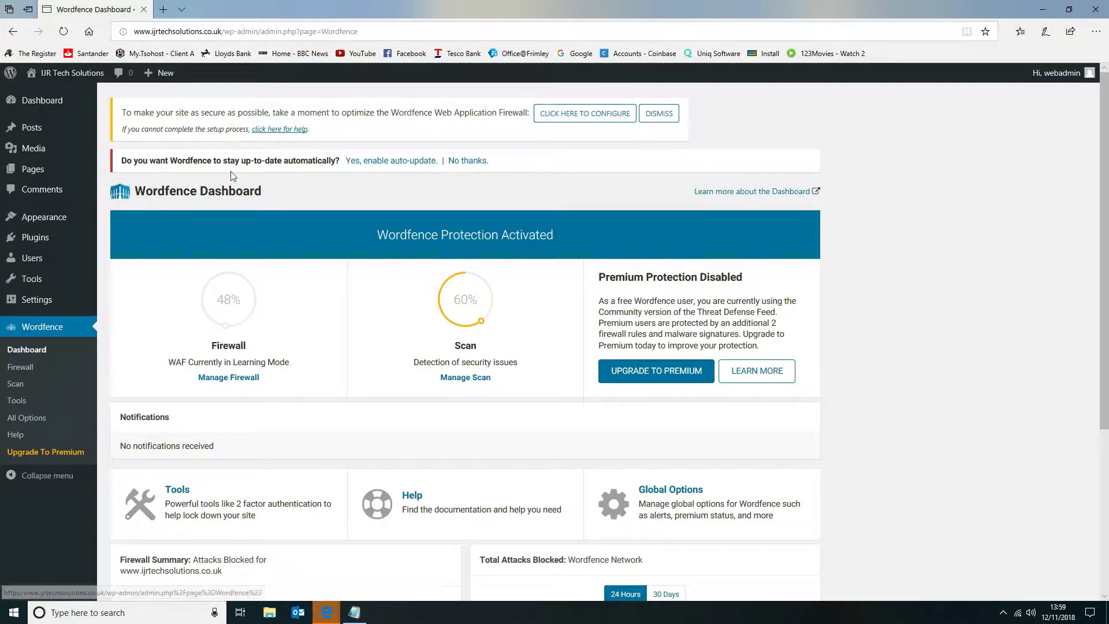
click(369, 161)
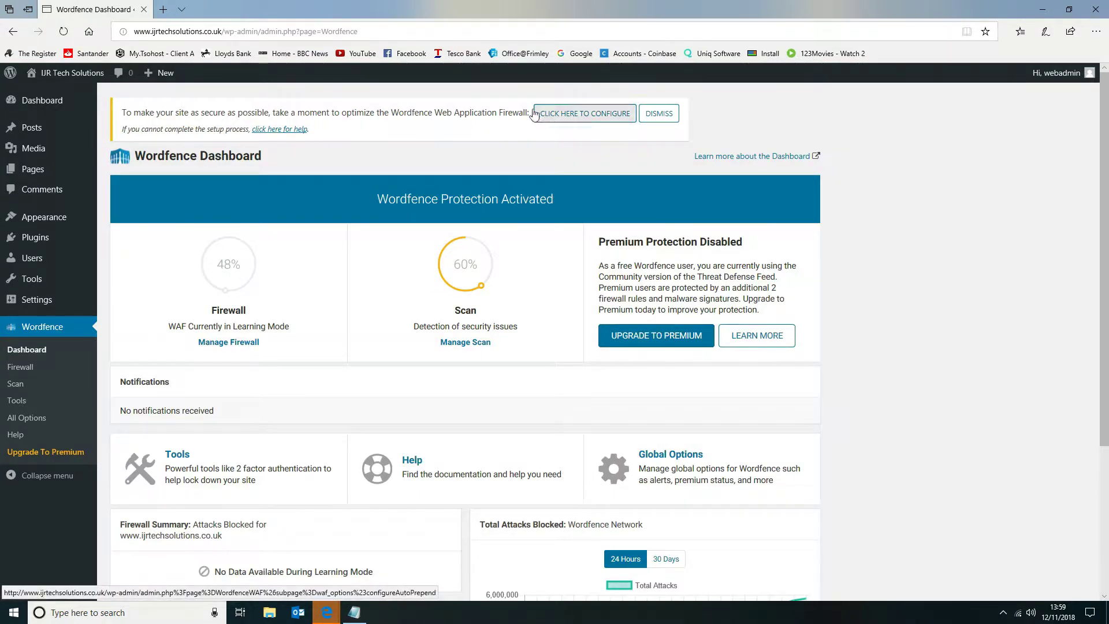
Optimize the Wordfence firewall with the Apache + suPHP configuration, without saving the .htaccess backup, and close the setup dialogs.
click(584, 115)
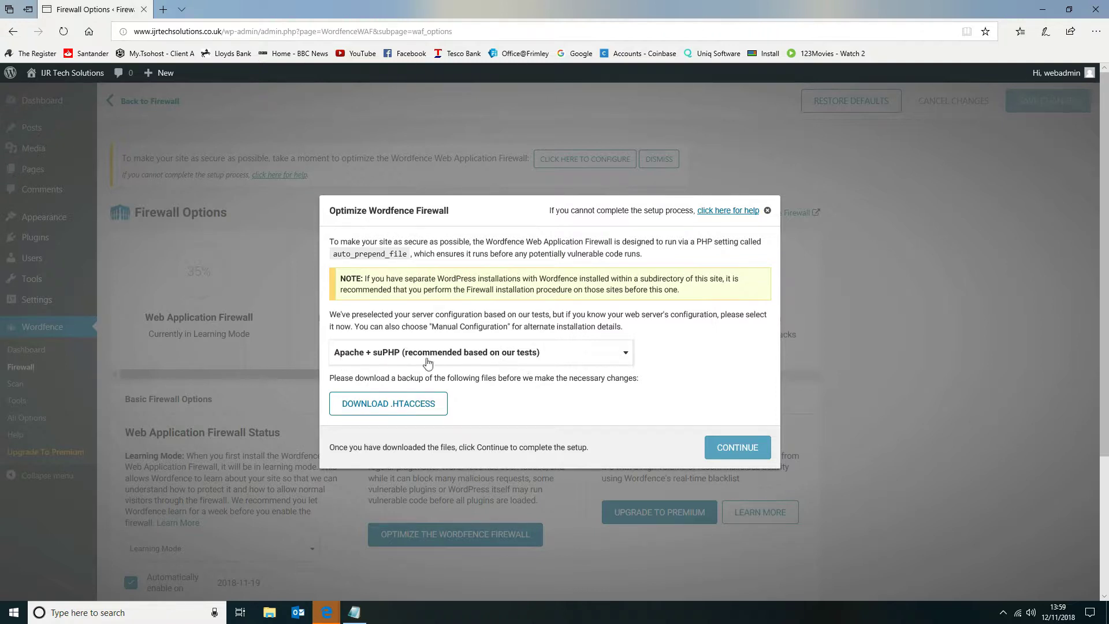
click(392, 403)
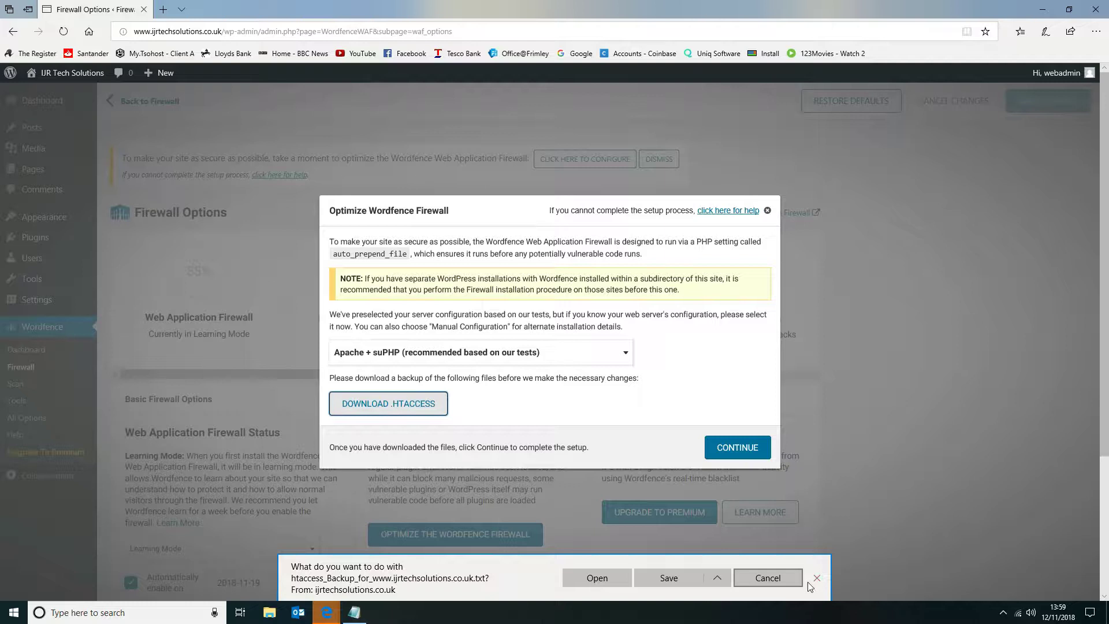
click(777, 580)
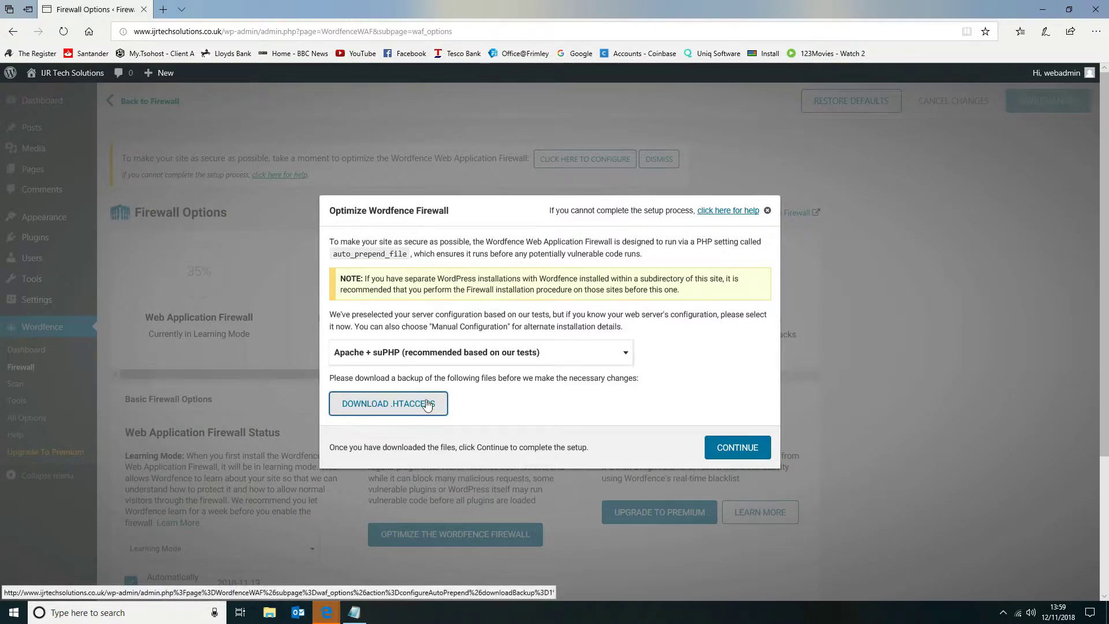
click(738, 448)
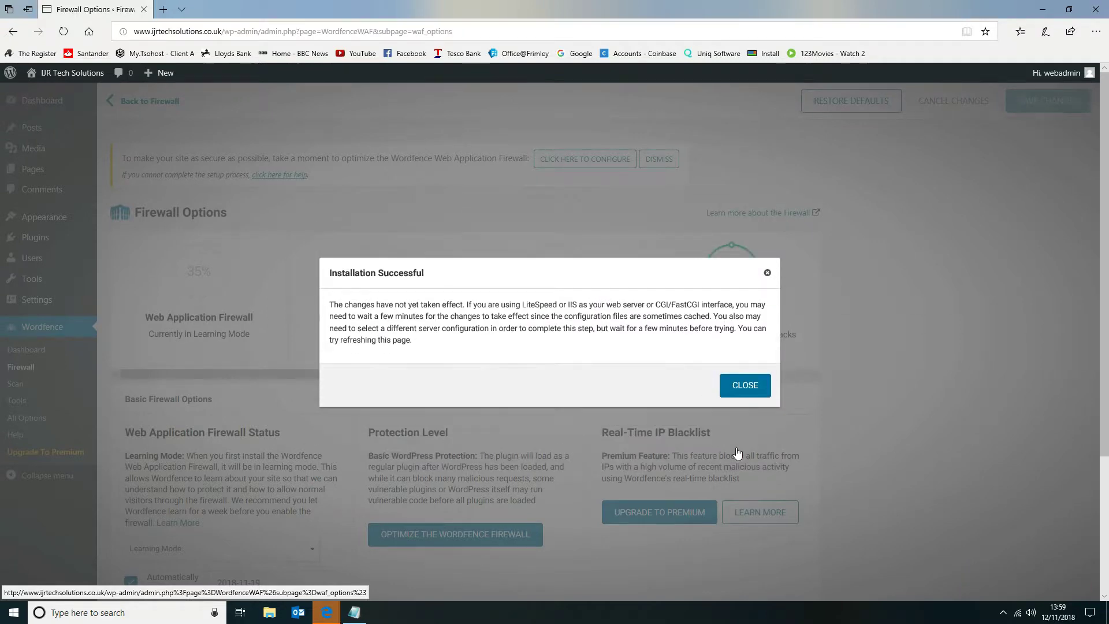
click(757, 395)
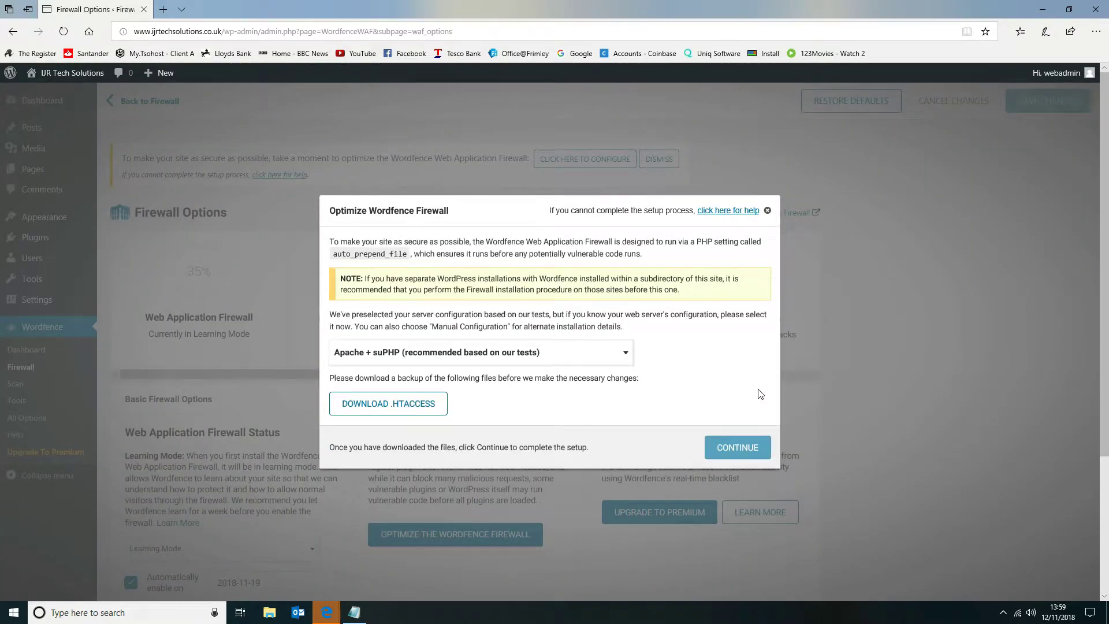
click(768, 210)
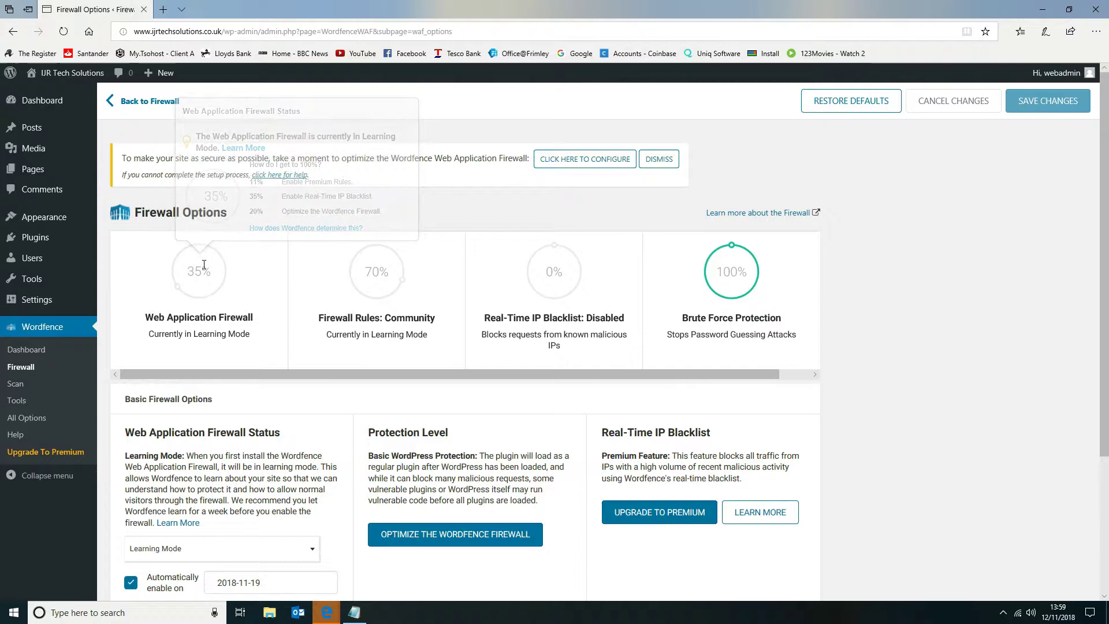
Review the basic and advanced firewall options, including learning mode, whitelisted services, IP blocking fields and the firewall rules.
scroll(462, 419, down, 3)
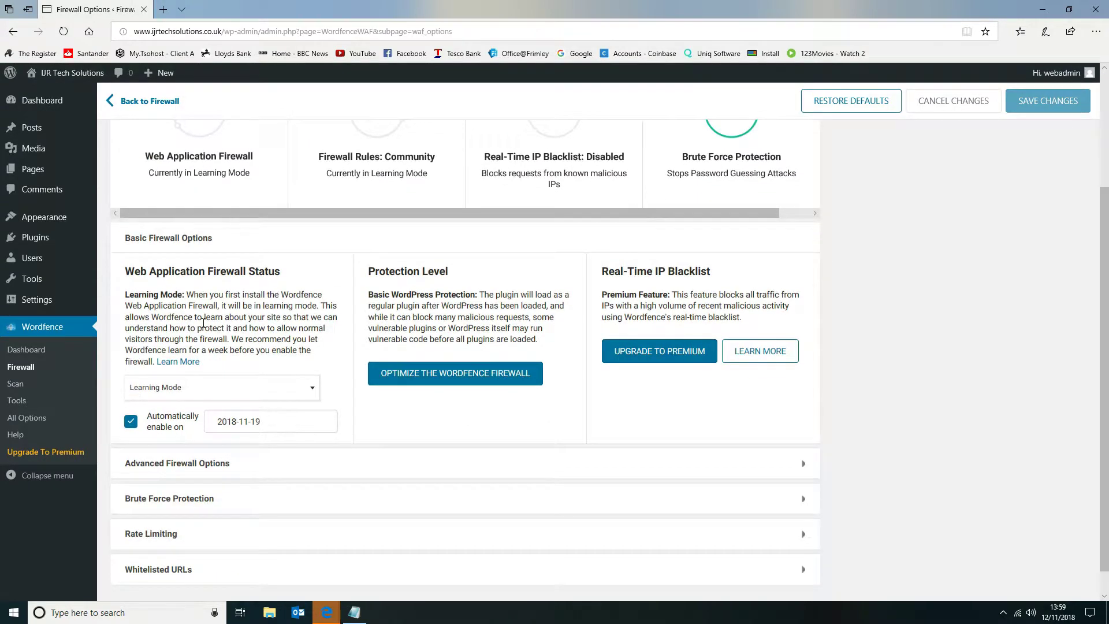
scroll(261, 296, up, 2)
scroll(267, 304, down, 3)
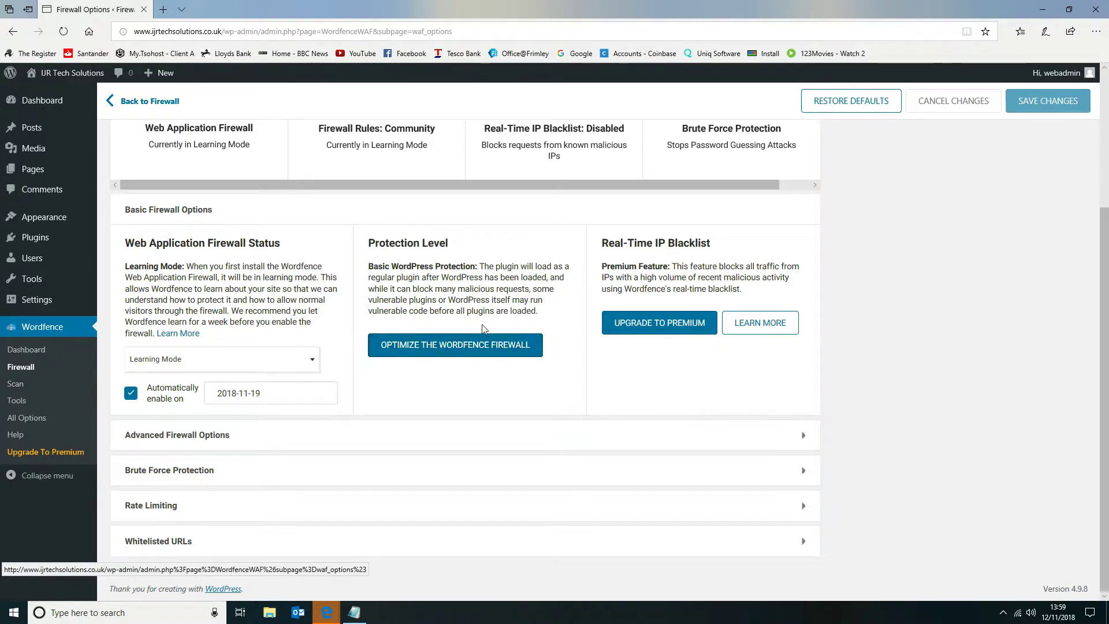
scroll(455, 329, up, 3)
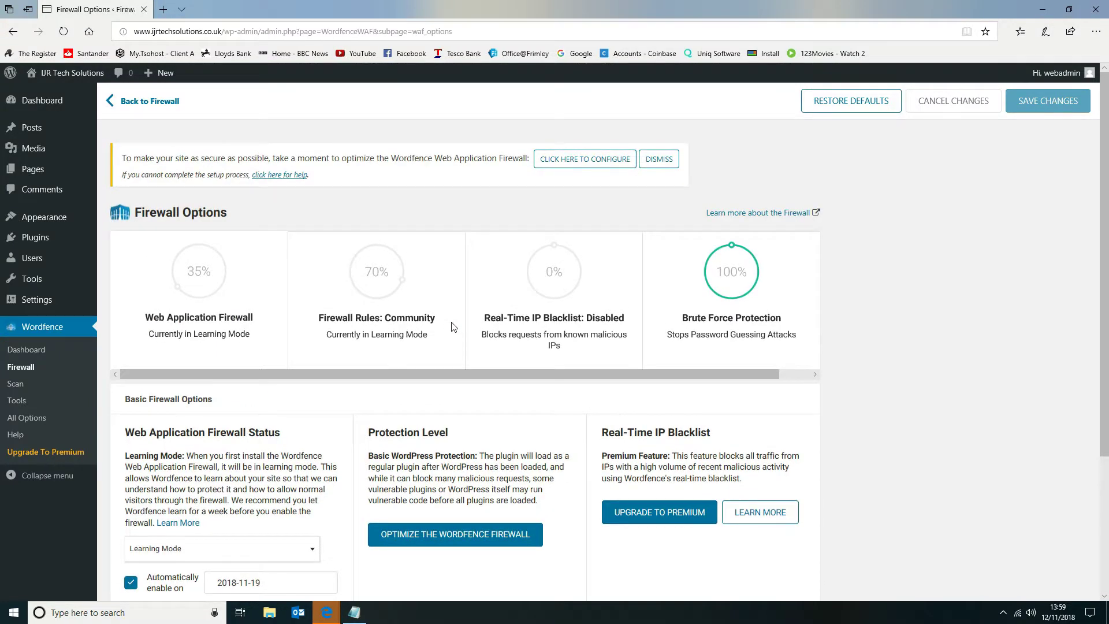
scroll(453, 327, down, 3)
click(396, 436)
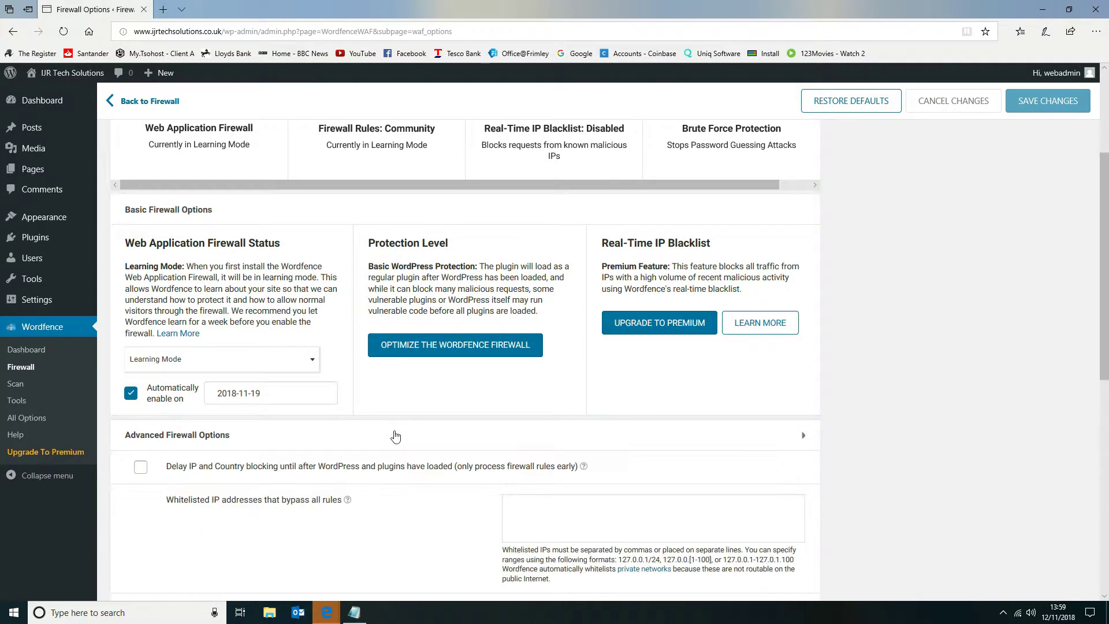
scroll(396, 436, down, 4)
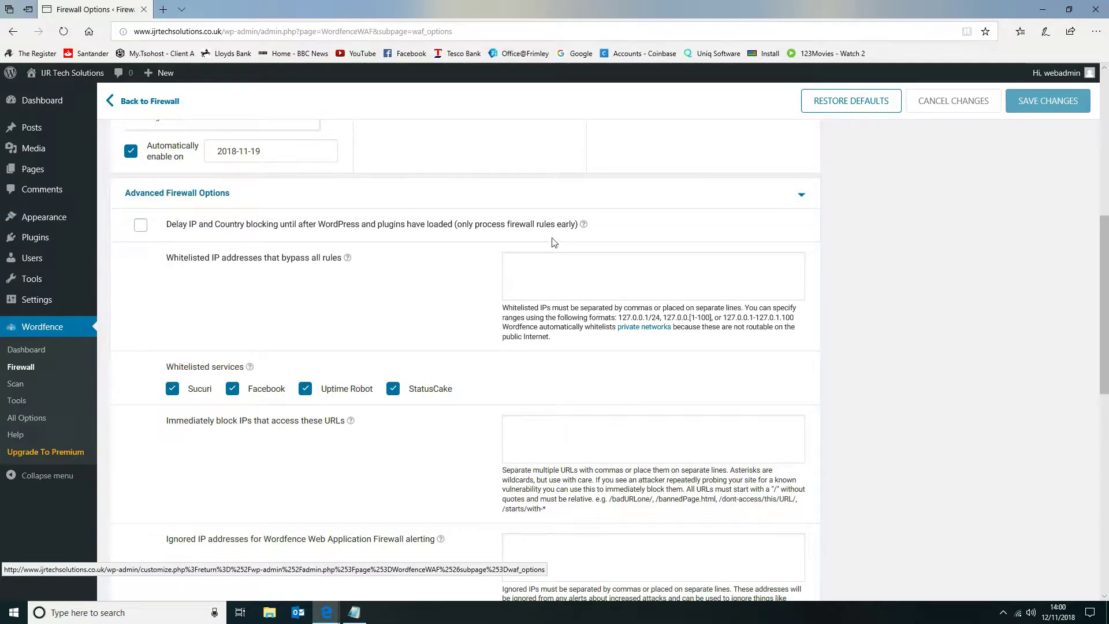
scroll(554, 241, down, 3)
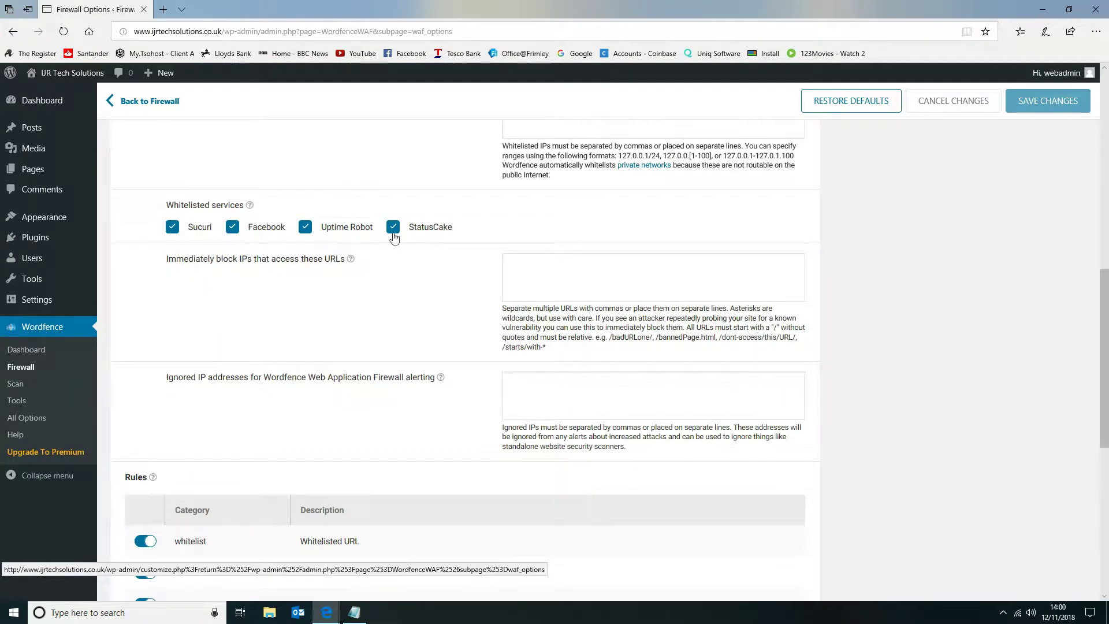
scroll(688, 256, down, 1)
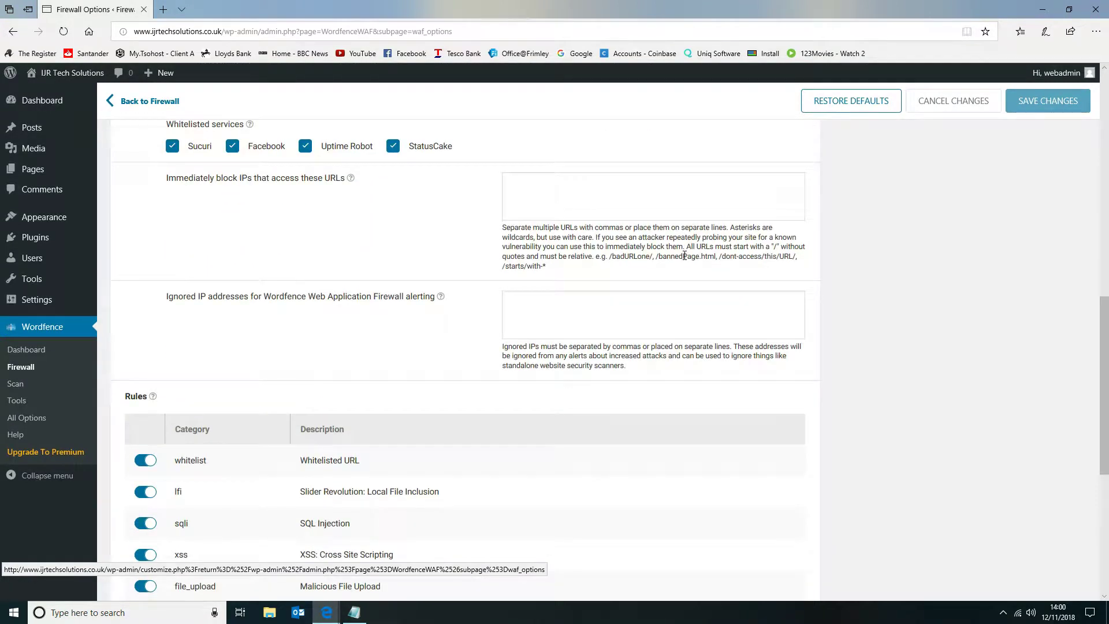
scroll(685, 256, down, 5)
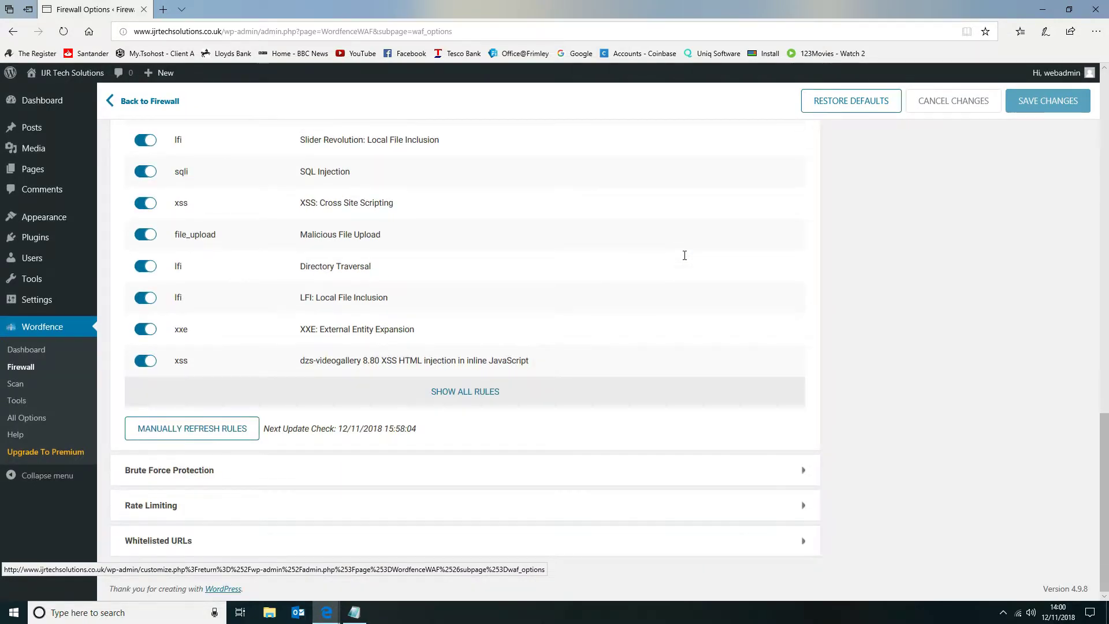
scroll(346, 213, up, 6)
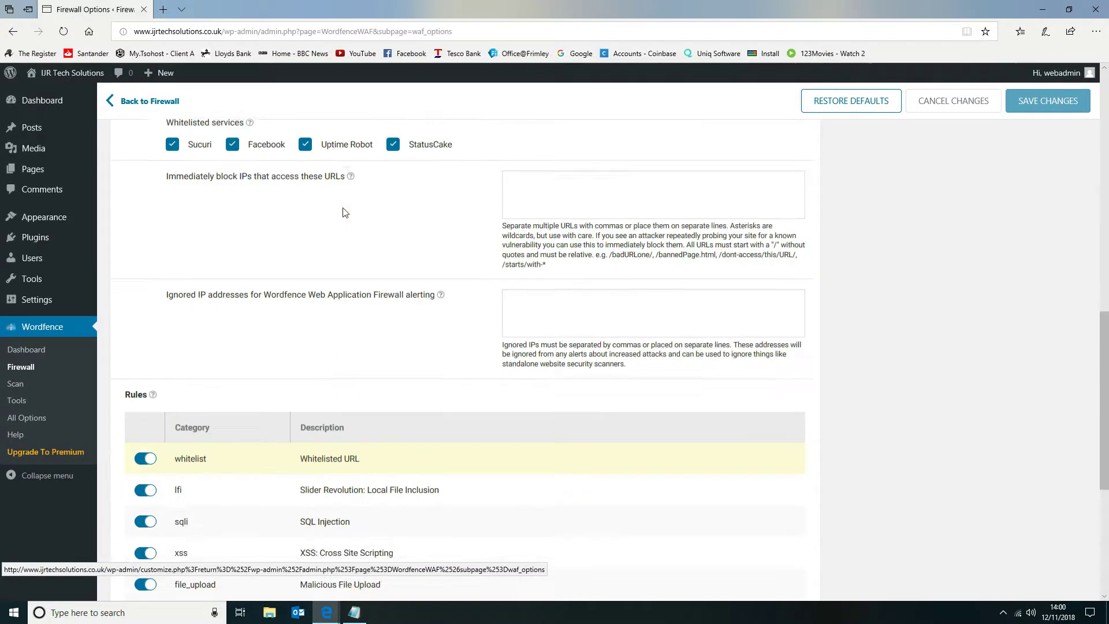
scroll(358, 421, down, 1)
scroll(359, 422, down, 5)
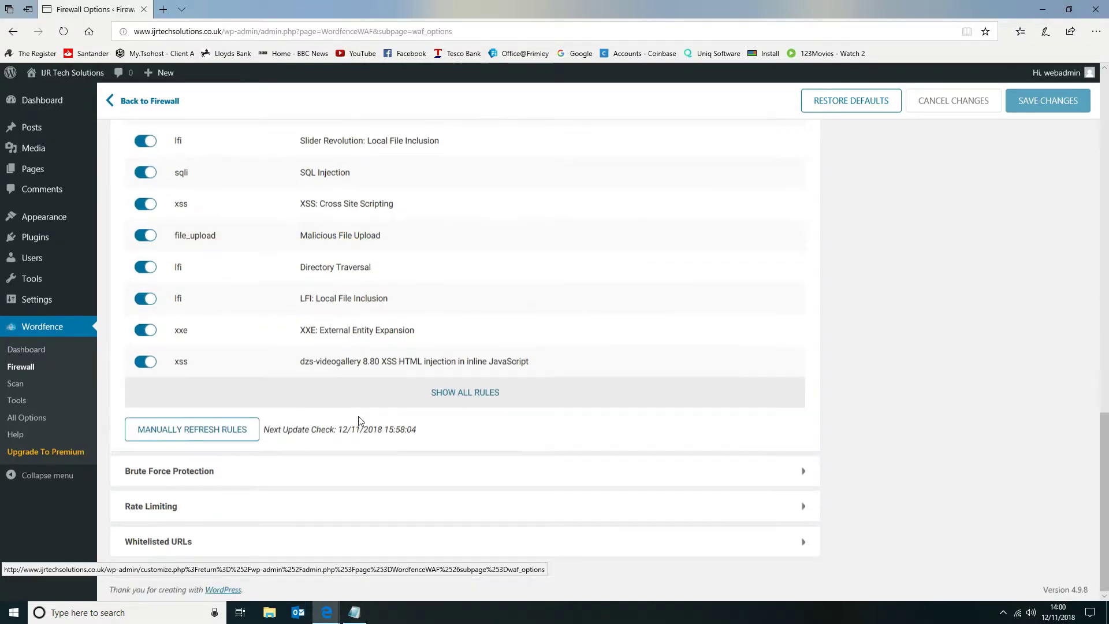
In the brute force protection options, set the lockout to 10 login failures and 10 forgot password attempts.
click(344, 471)
scroll(354, 456, down, 6)
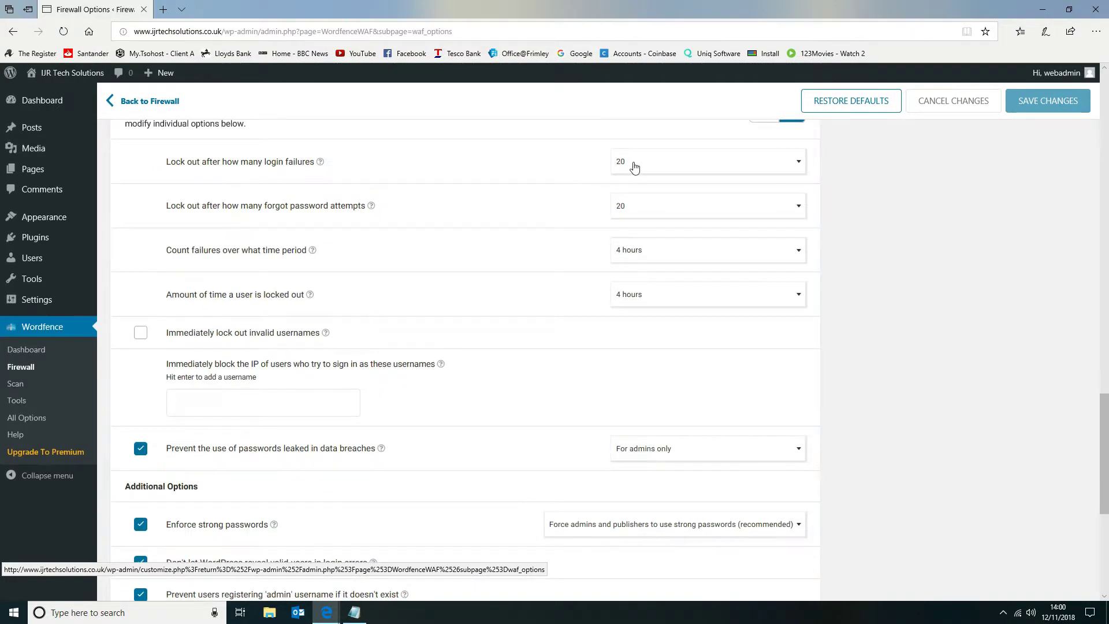
scroll(635, 167, up, 1)
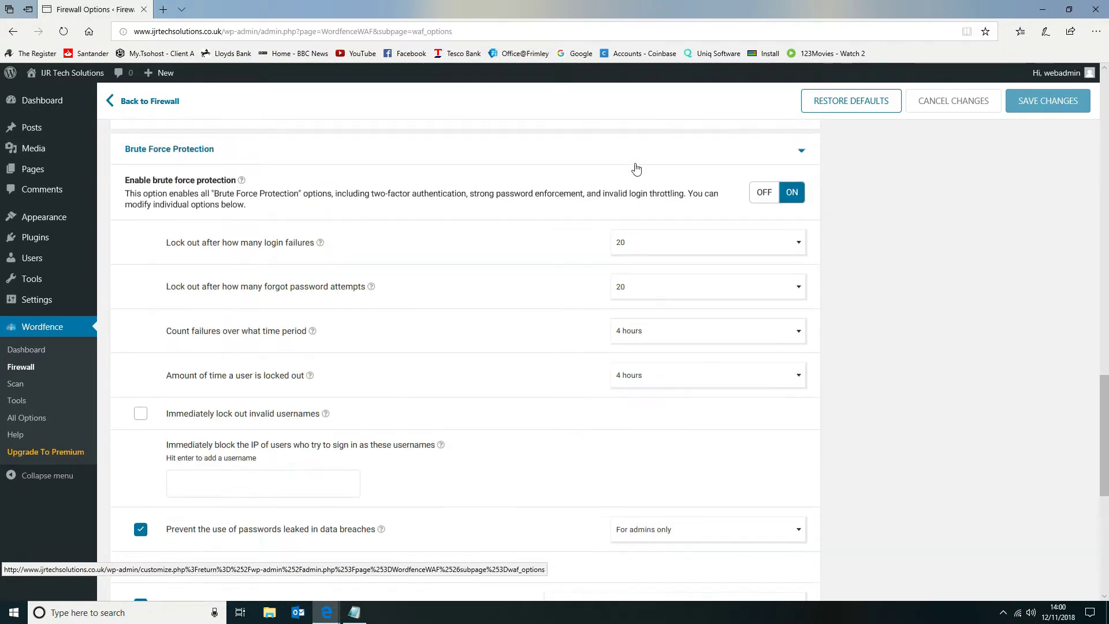
click(637, 248)
click(637, 278)
click(636, 291)
click(637, 330)
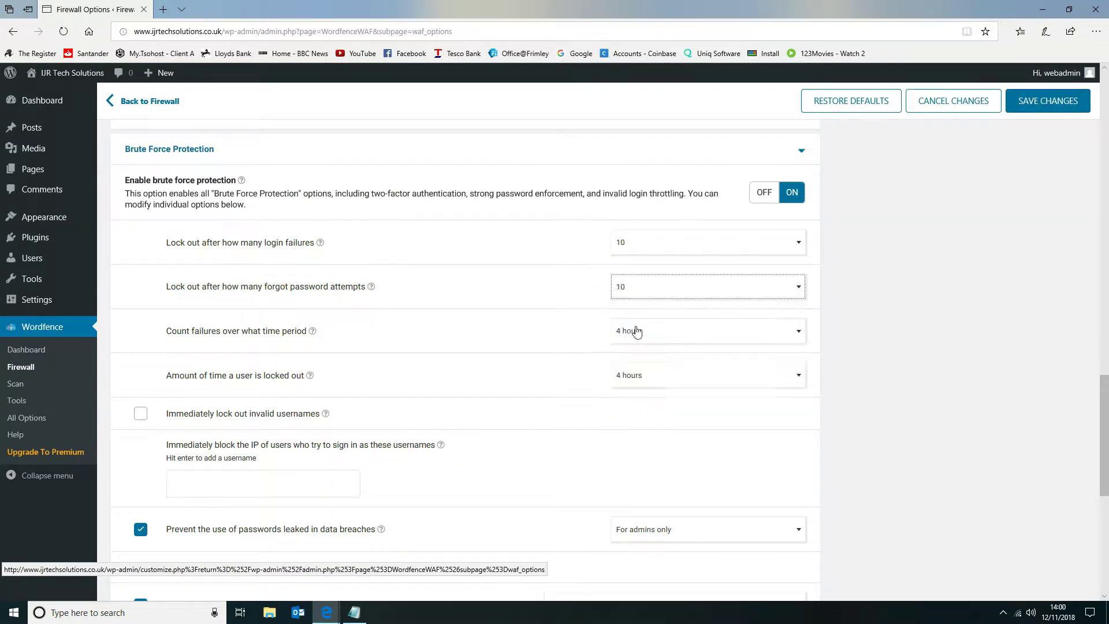
Leave immediate lockout of invalid usernames off and add admin and administrator to the usernames whose IP is immediately blocked.
click(141, 415)
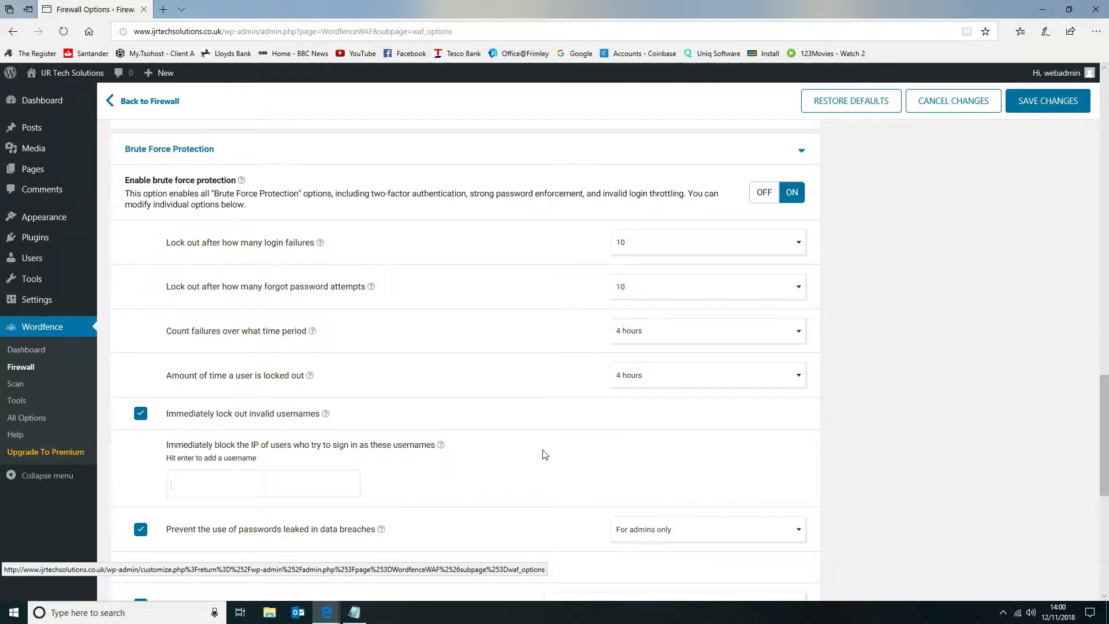
click(141, 415)
scroll(346, 399, down, 2)
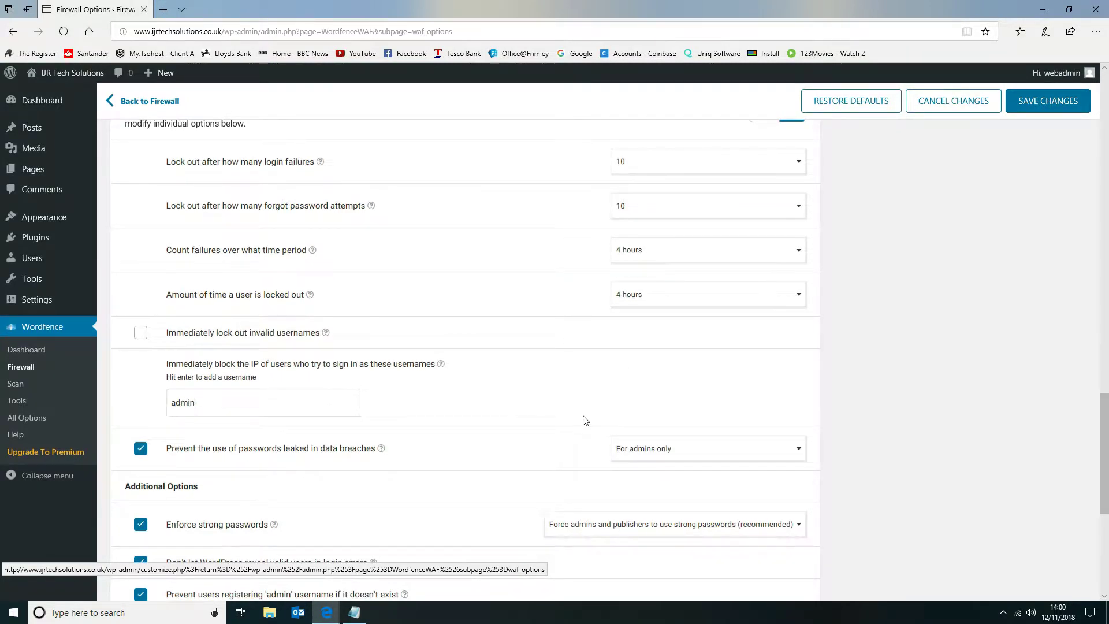
key(Return)
text(admin)
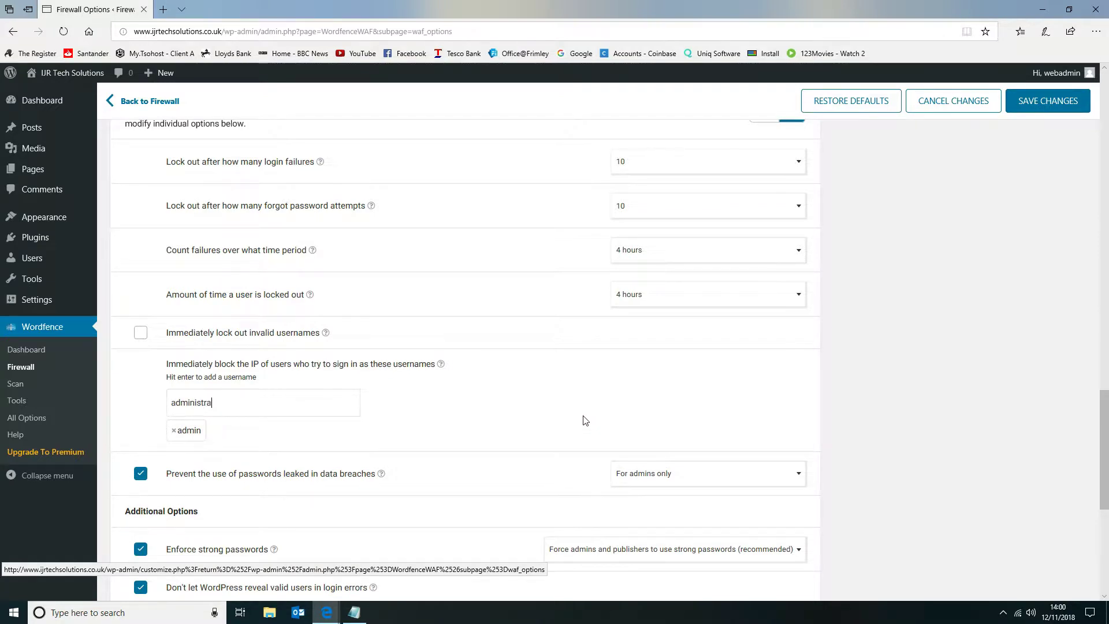
key(Return)
Enable blocking of IPs who send POST requests with blank User-Agent and Referer in the additional brute force options.
scroll(684, 391, down, 3)
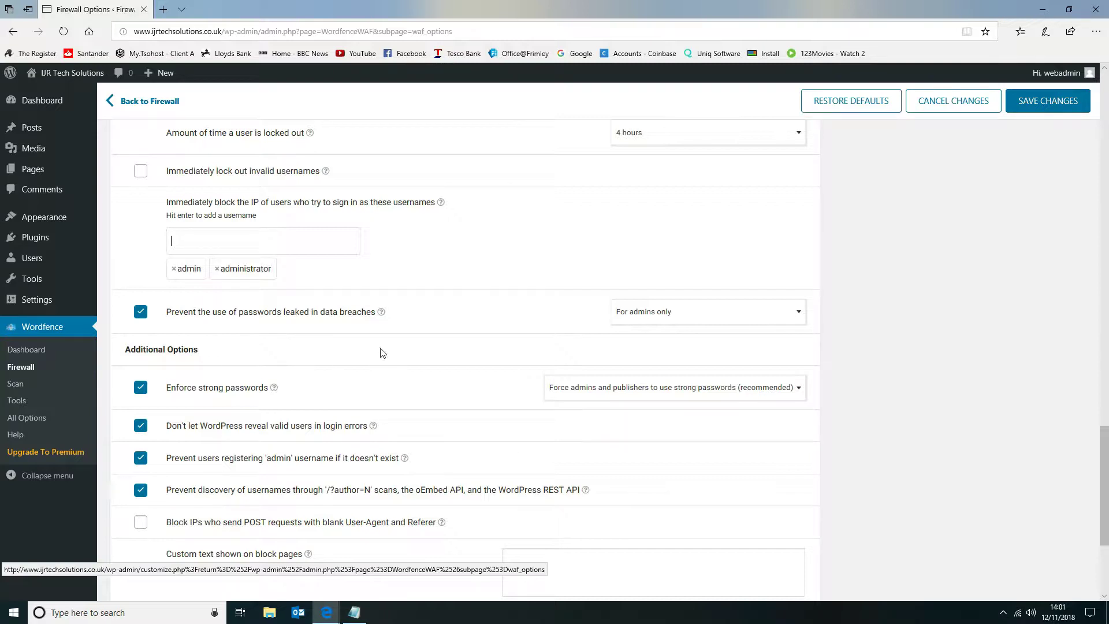
scroll(514, 318, down, 2)
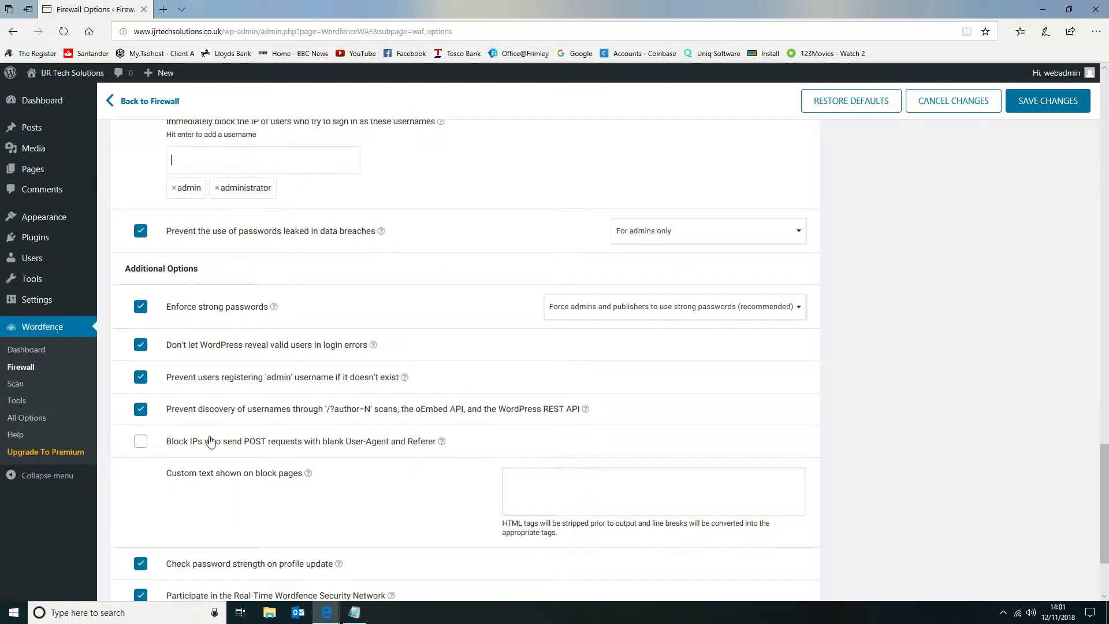
scroll(173, 440, down, 2)
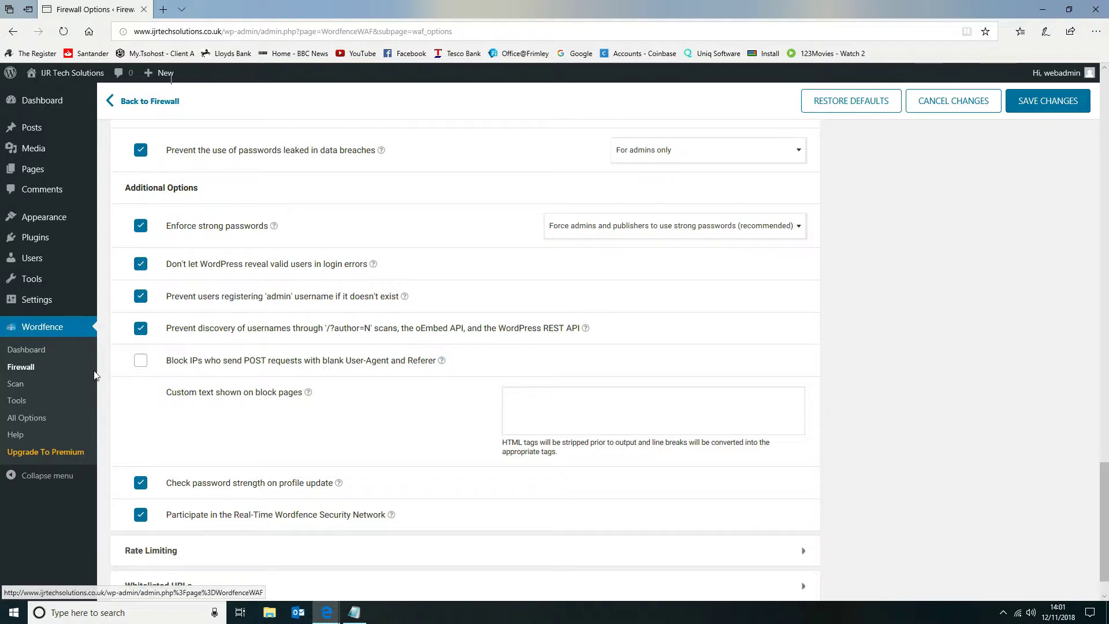
click(141, 360)
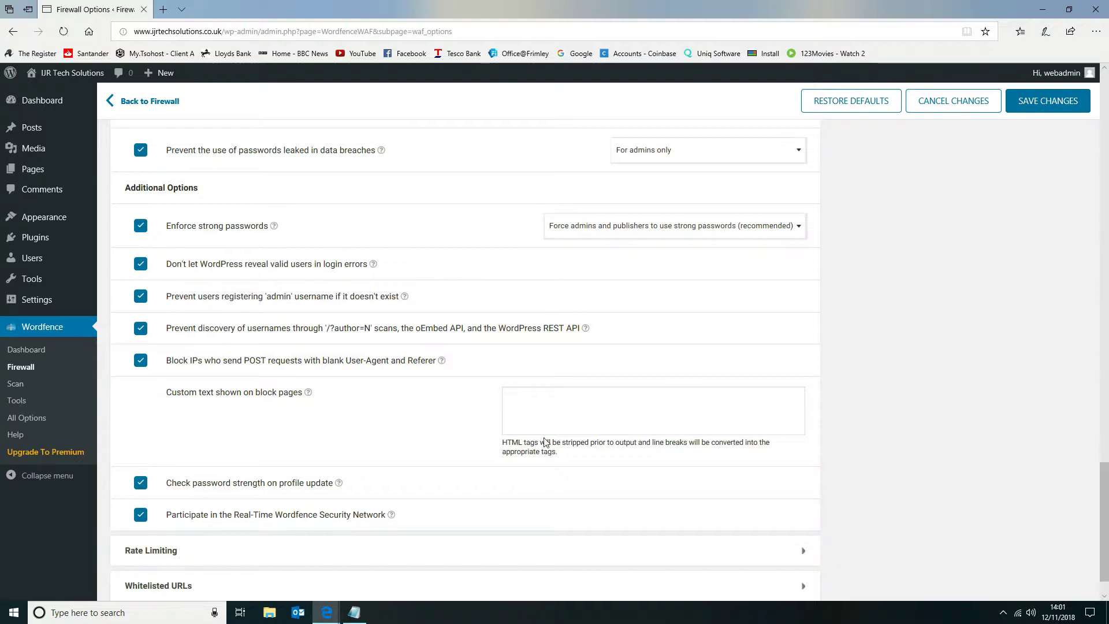
In the rate limiting options, set the limit for anyone's requests to 120 per minute.
scroll(502, 364, down, 2)
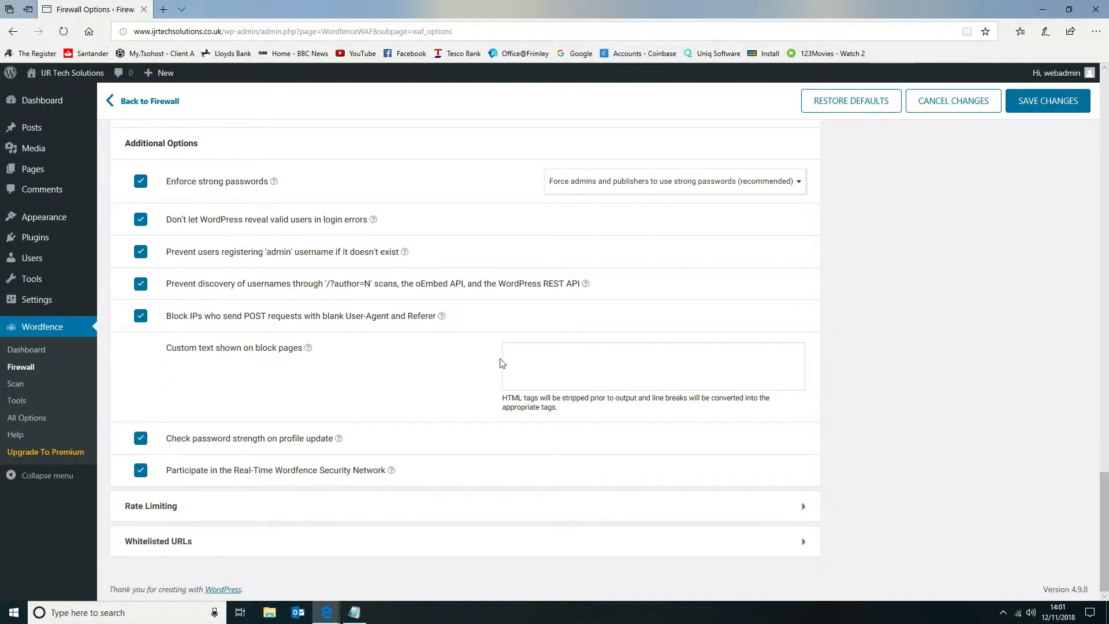
click(228, 511)
scroll(677, 434, down, 5)
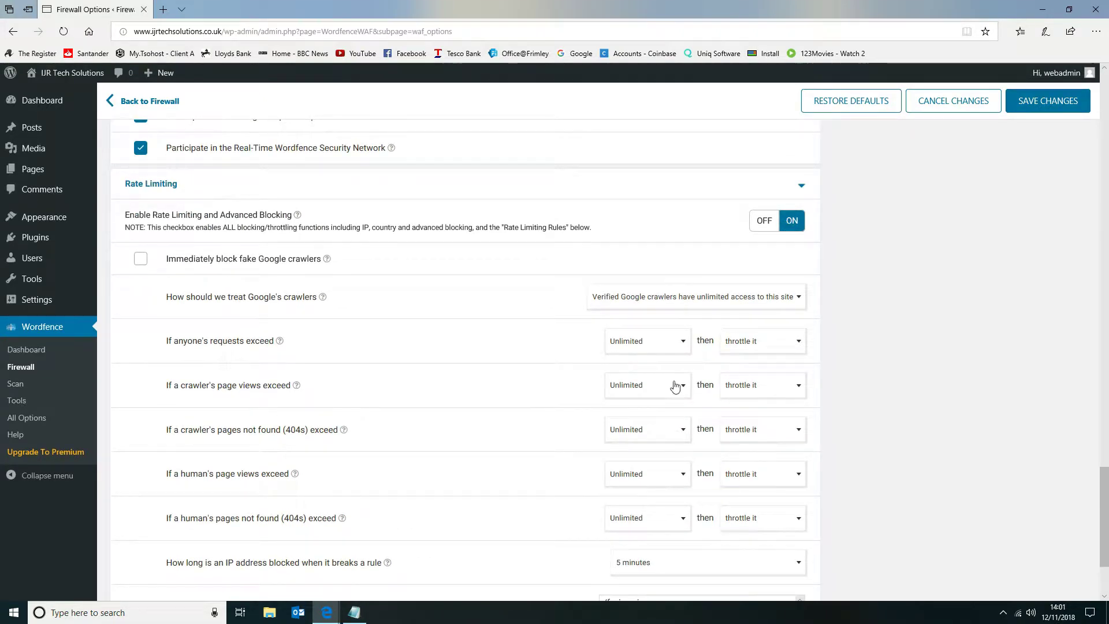
click(642, 339)
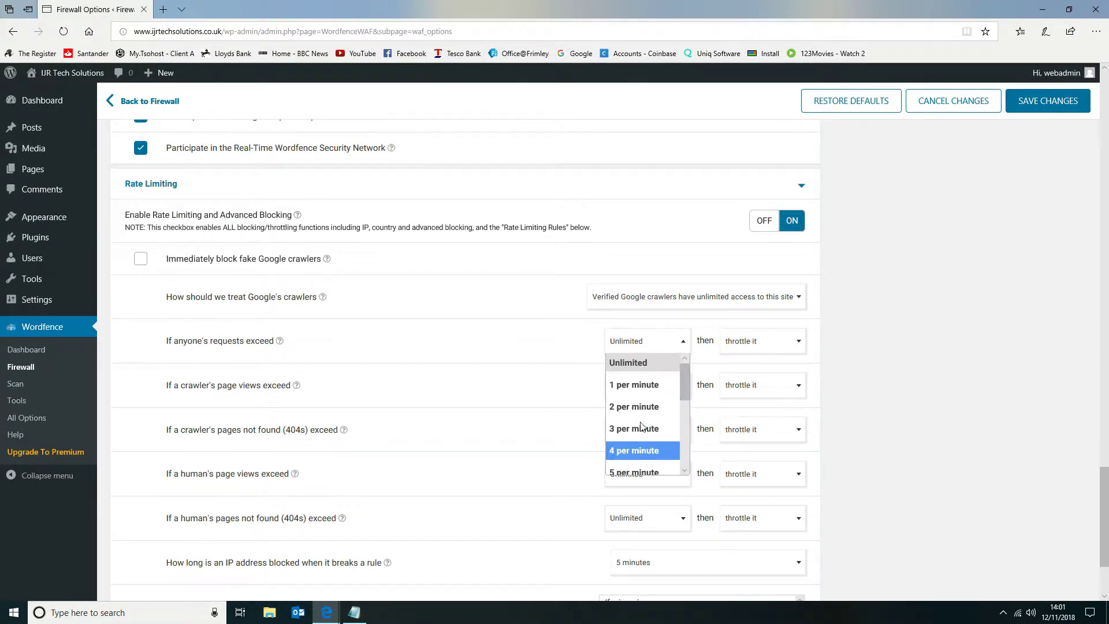
scroll(646, 434, down, 5)
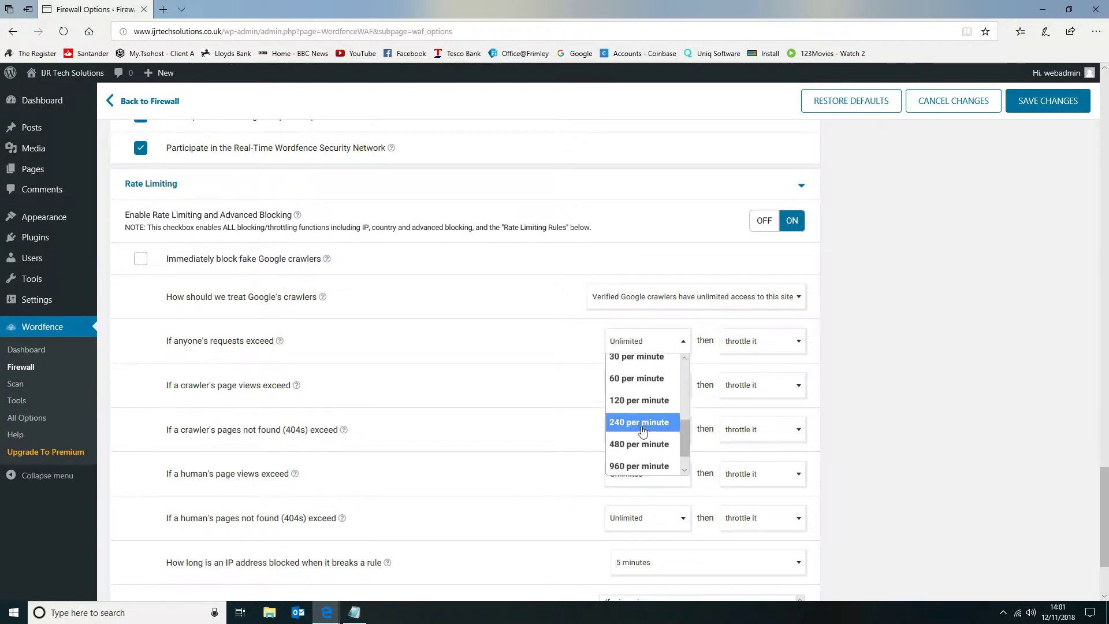
click(642, 409)
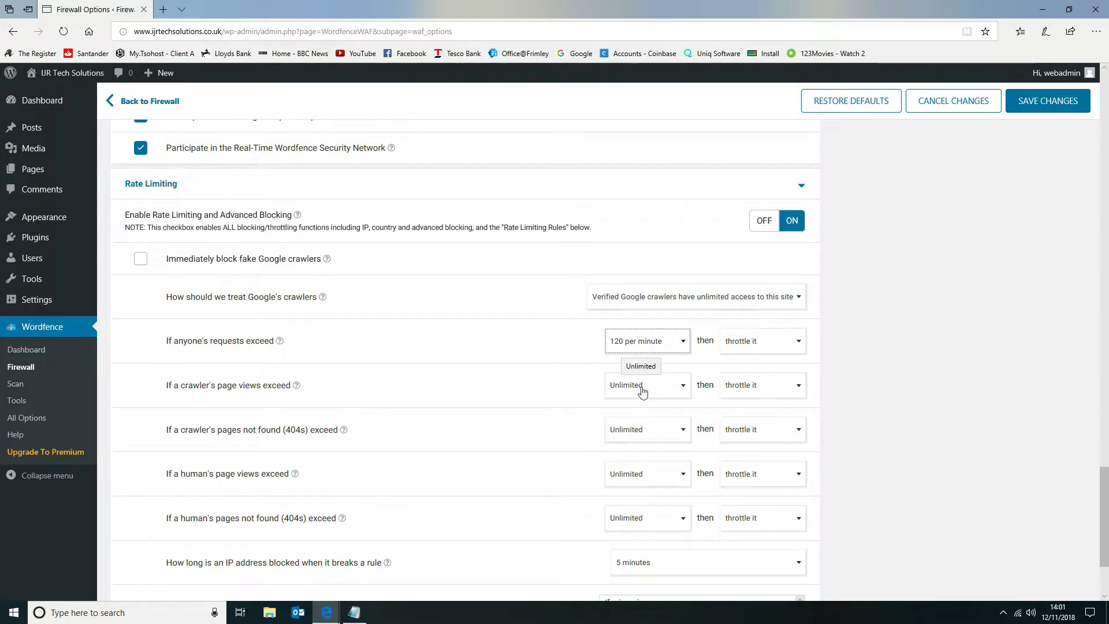
Set the rate limit for a crawler's page views to 120 per minute and for anyone's requests to 240 per minute.
click(643, 391)
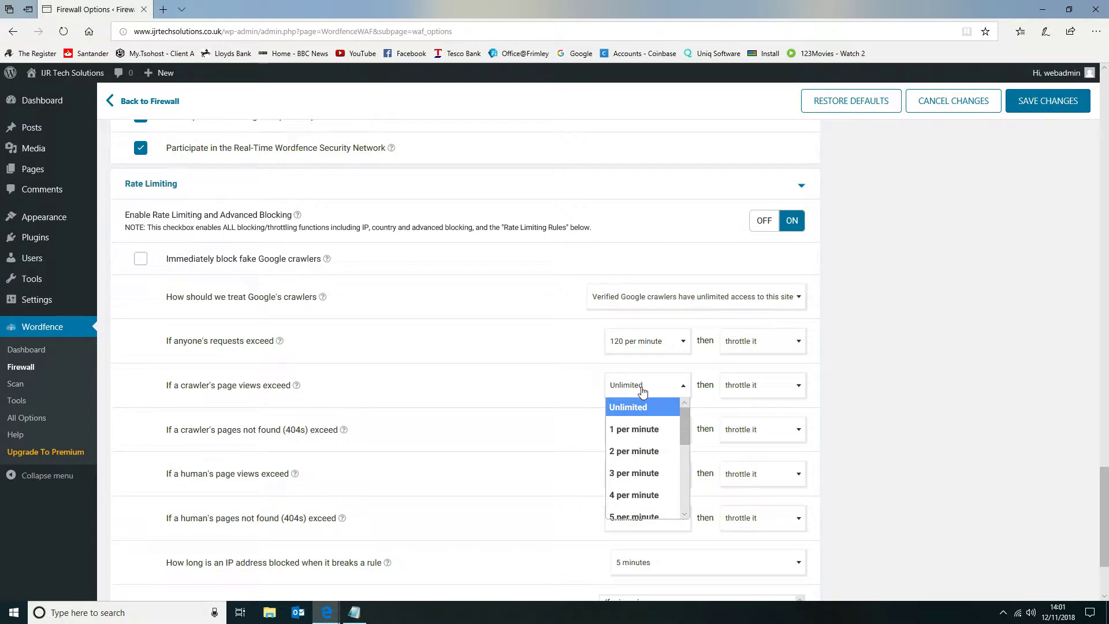
scroll(643, 392, down, 2)
drag(685, 364, 692, 394)
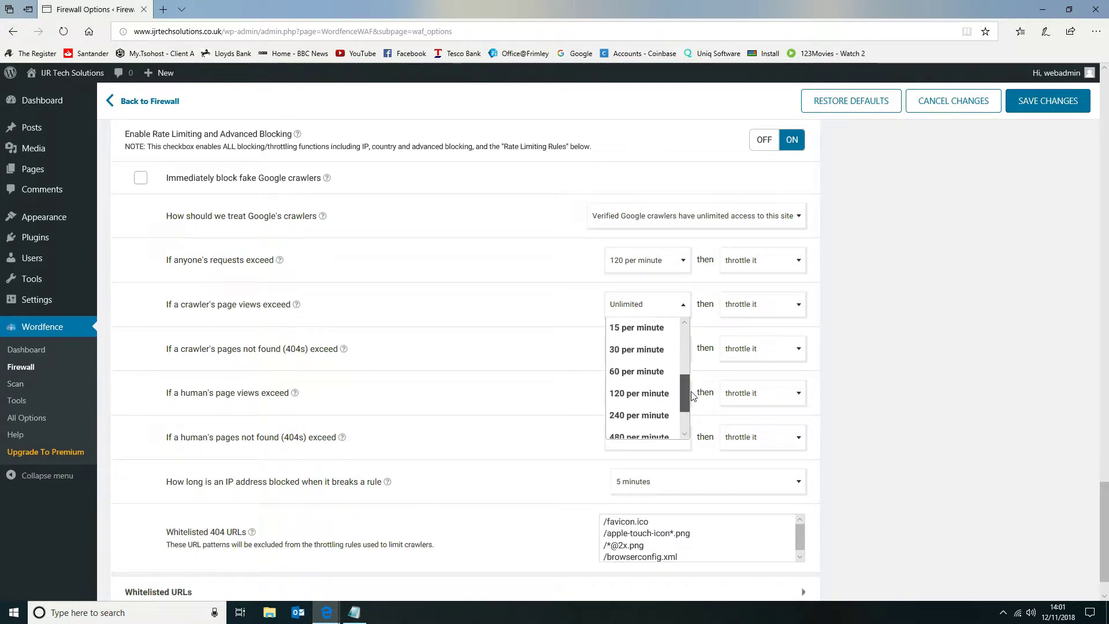
click(639, 393)
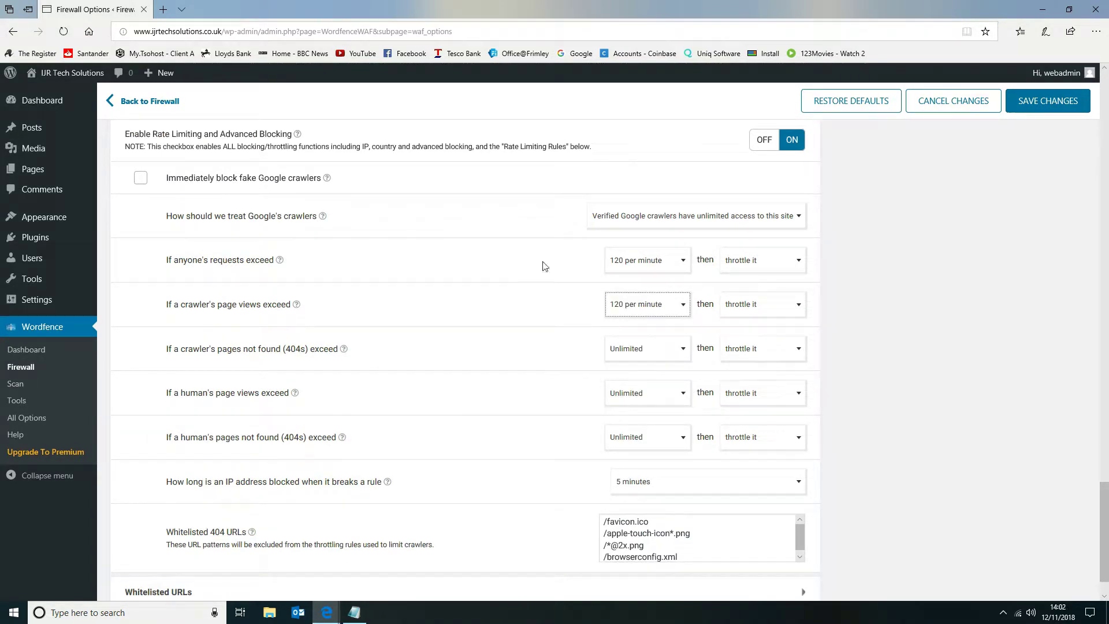
click(656, 267)
click(612, 318)
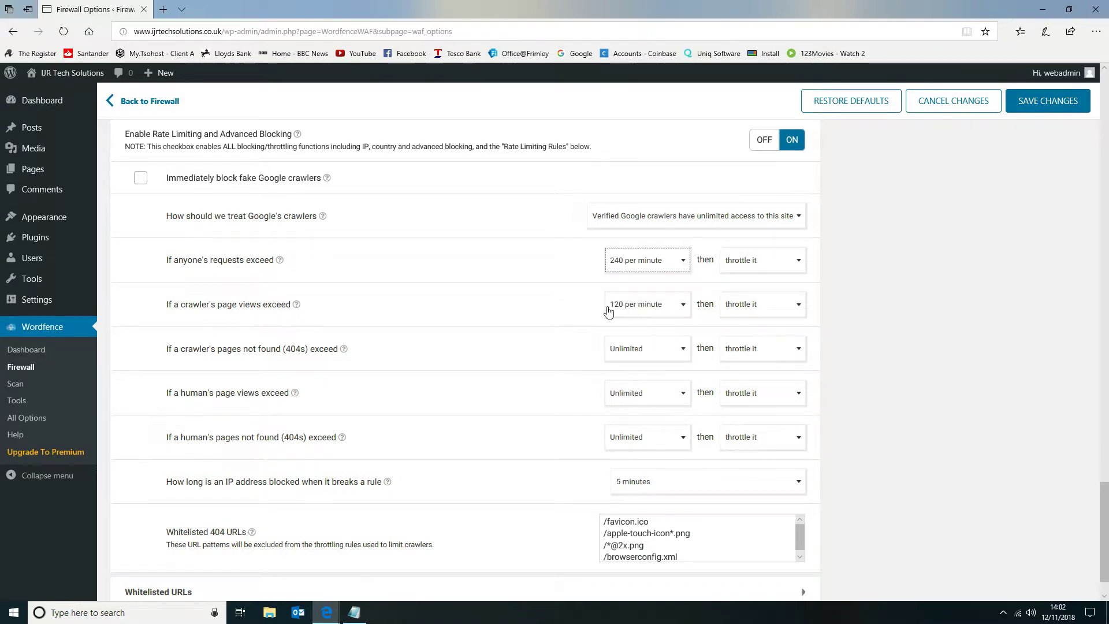
Set the rate limit for a crawler's pages not found (404s) to 120 per minute.
click(632, 358)
scroll(635, 453, down, 3)
scroll(631, 453, down, 2)
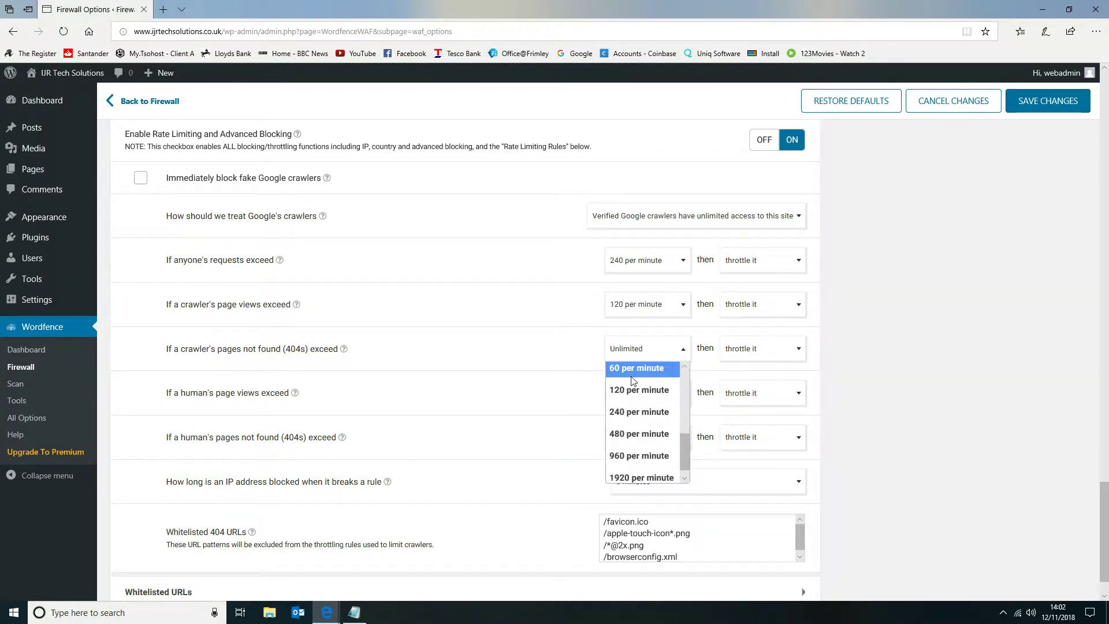
click(634, 391)
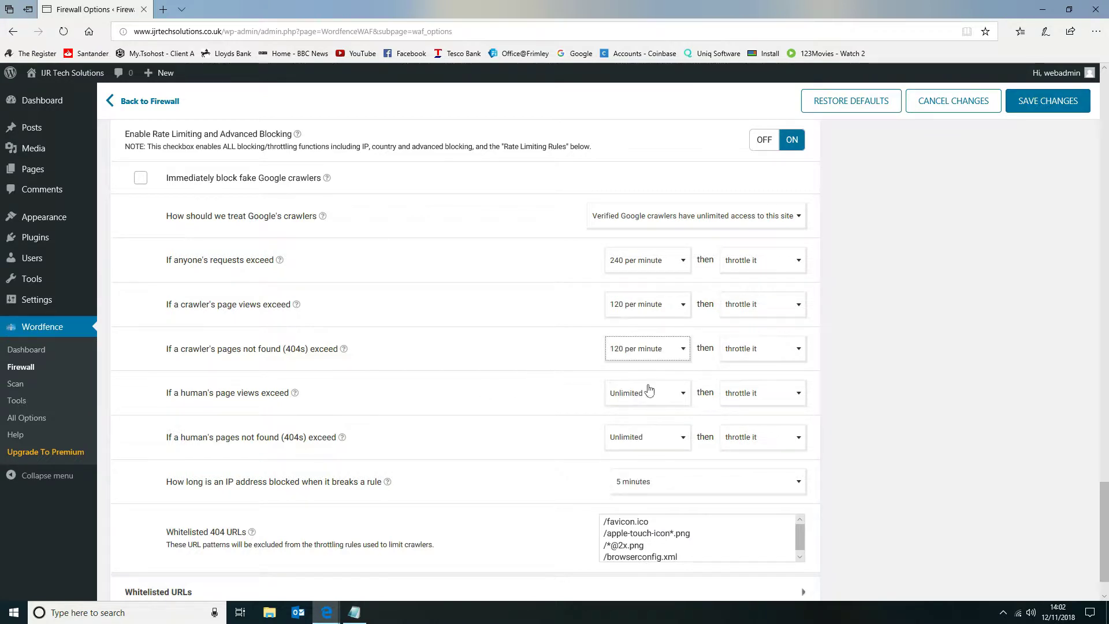
Set the rate limits for humans to 240 page views per minute and 120 pages not found (404s) per minute.
click(649, 390)
scroll(670, 405, down, 4)
scroll(670, 396, down, 1)
scroll(664, 404, up, 2)
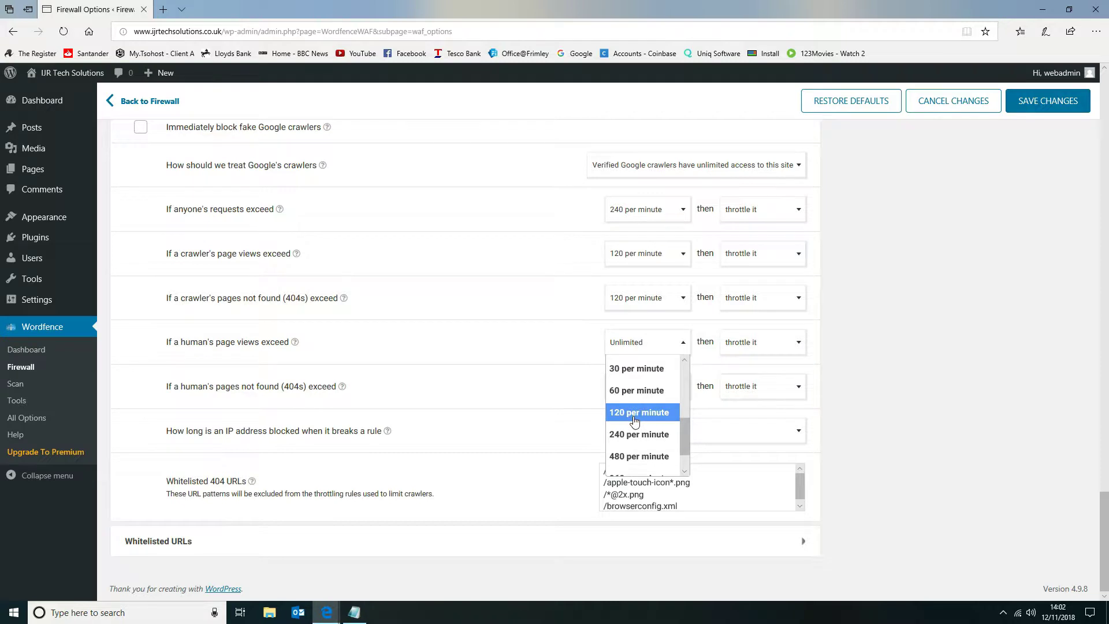
click(635, 434)
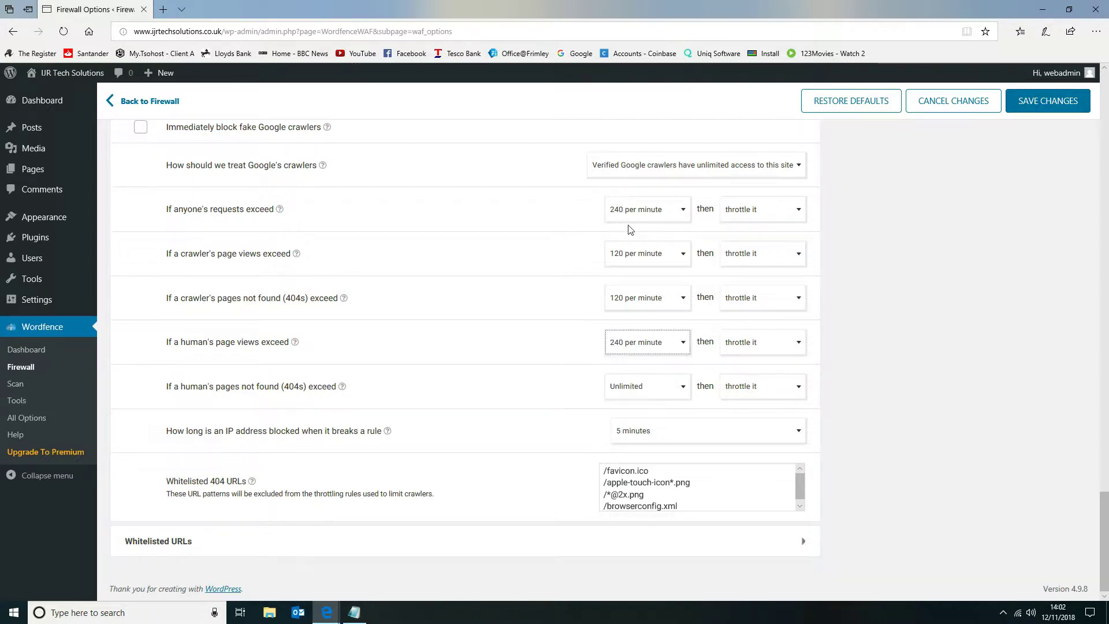
click(653, 391)
scroll(641, 450, down, 4)
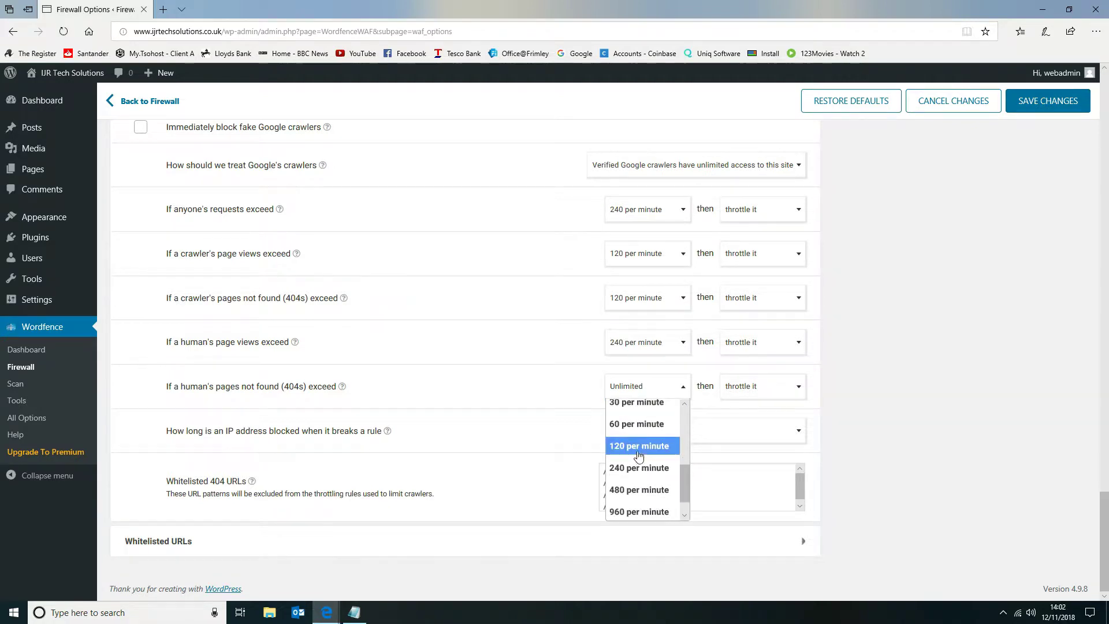
click(637, 451)
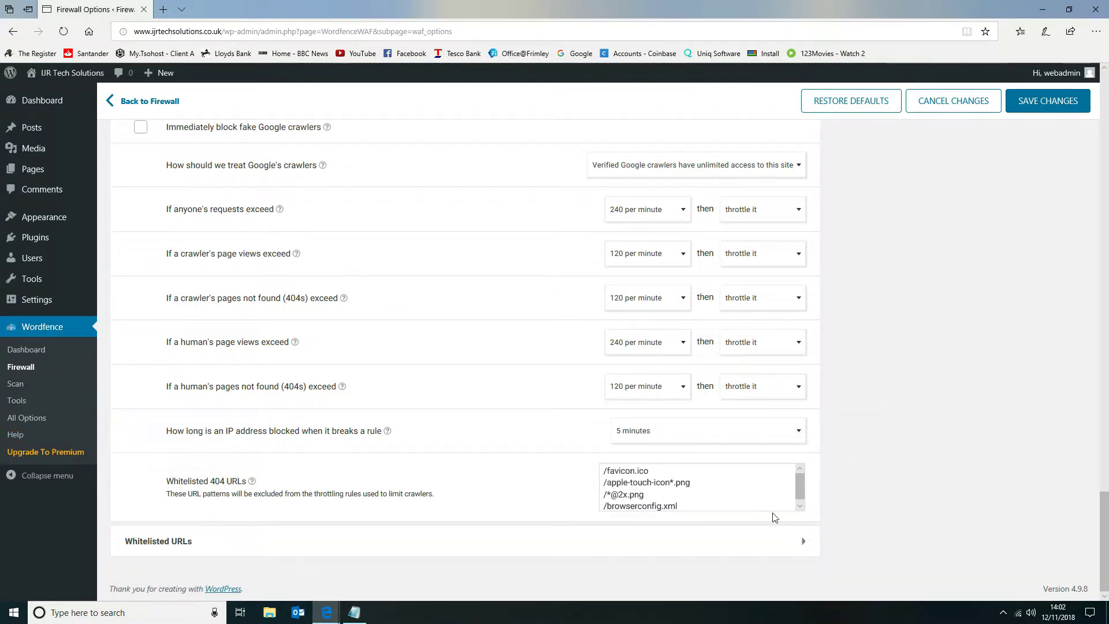
Expand the Whitelisted URLs section and review its whitelist table and background request monitoring options.
click(789, 541)
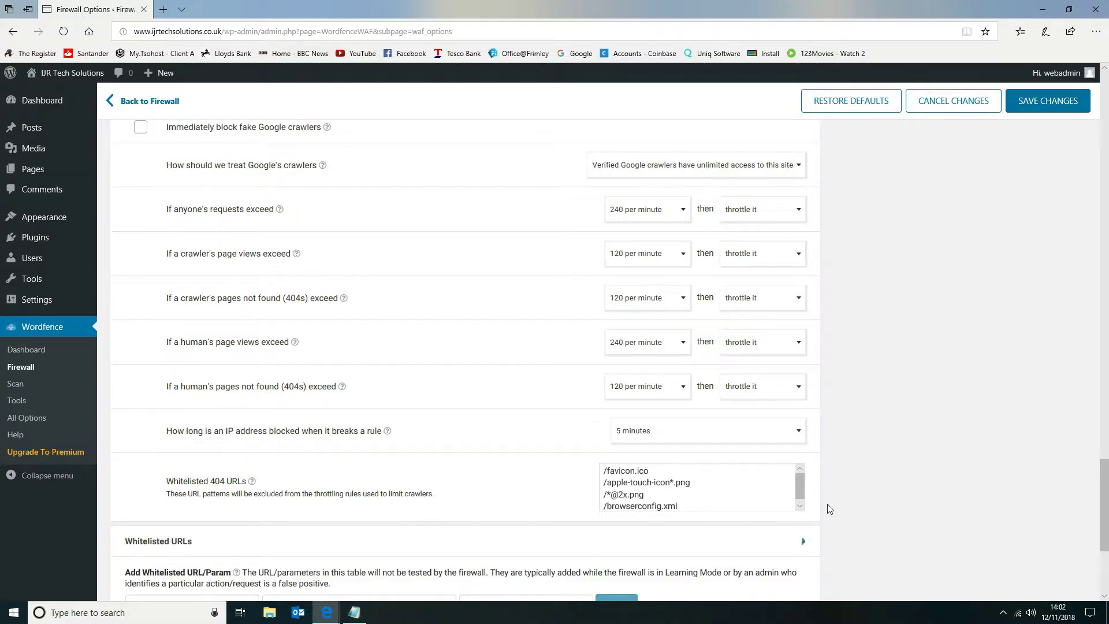
scroll(827, 507, down, 4)
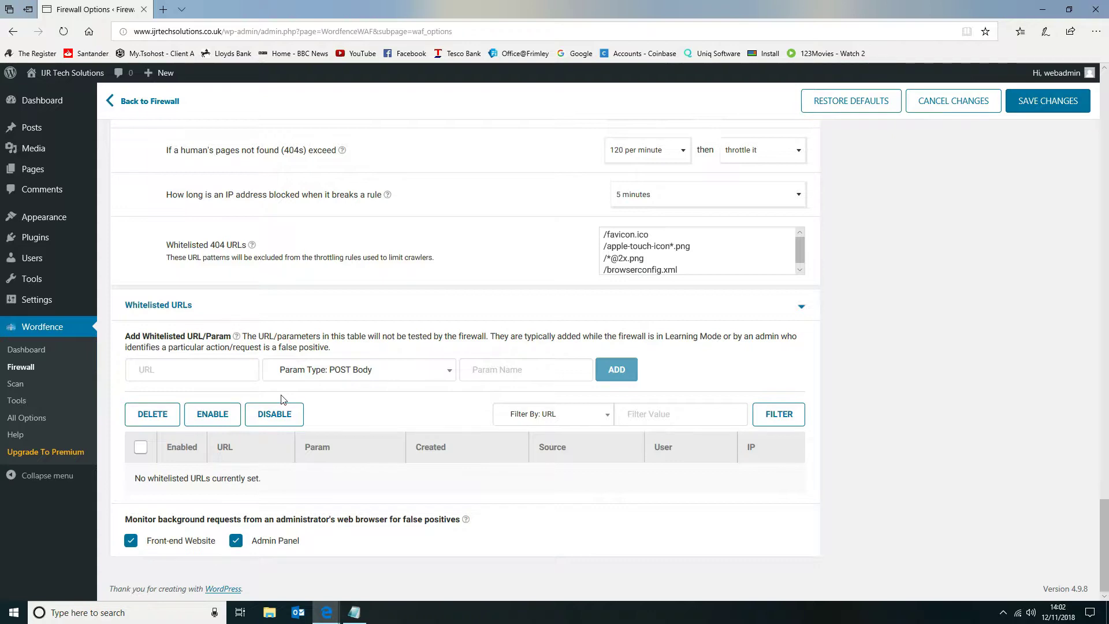
scroll(408, 379, up, 8)
Collapse the expanded firewall option sections, including Rate Limiting and Brute Force Protection, and save the firewall changes.
click(793, 308)
click(796, 330)
scroll(799, 332, up, 8)
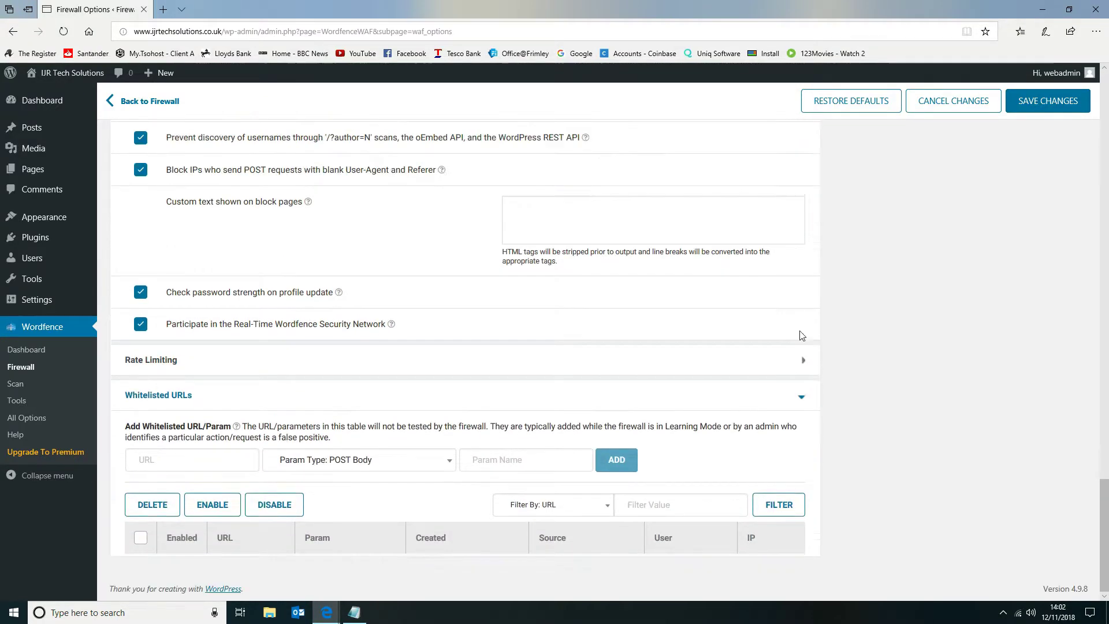
scroll(807, 350, up, 3)
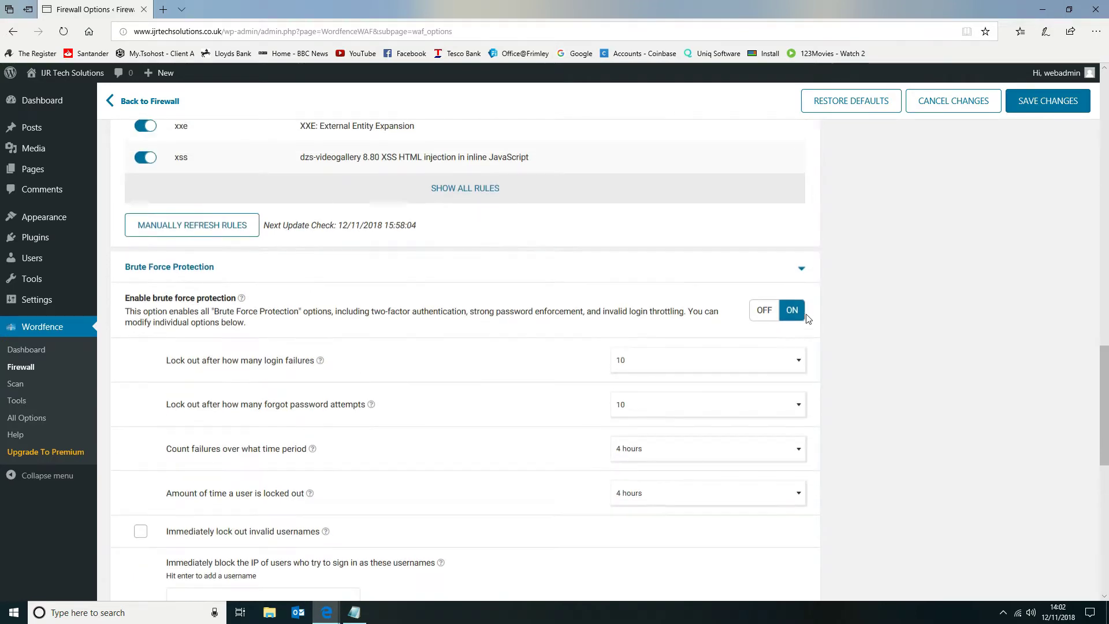
click(799, 269)
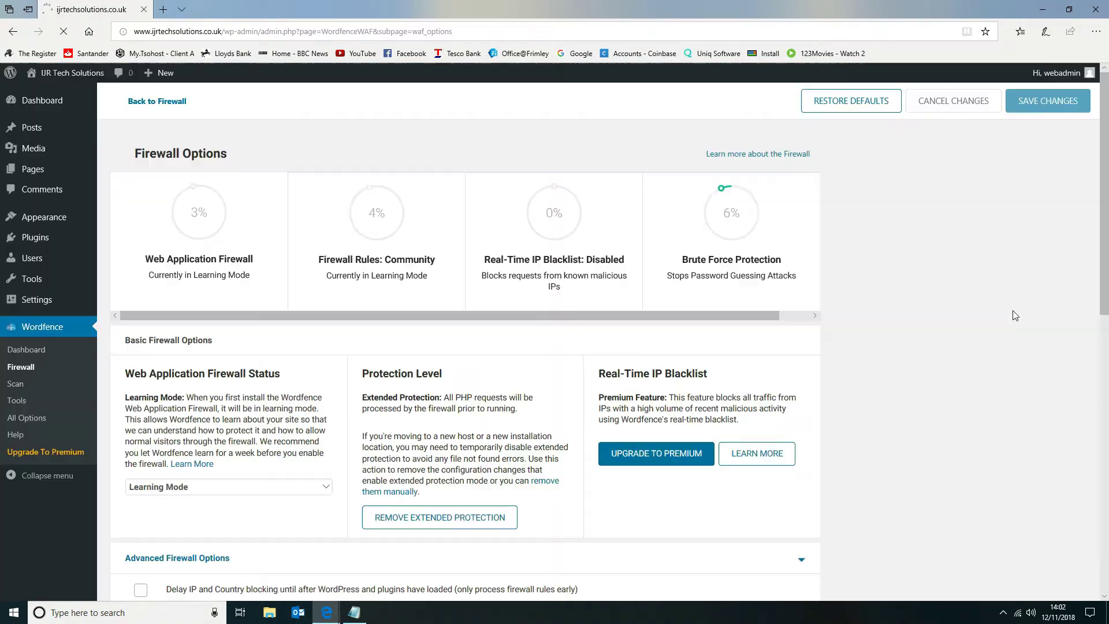
Review the firewall status scores, their explanations, the protection level and the advanced options on the Firewall Options page.
mouse_move(377, 214)
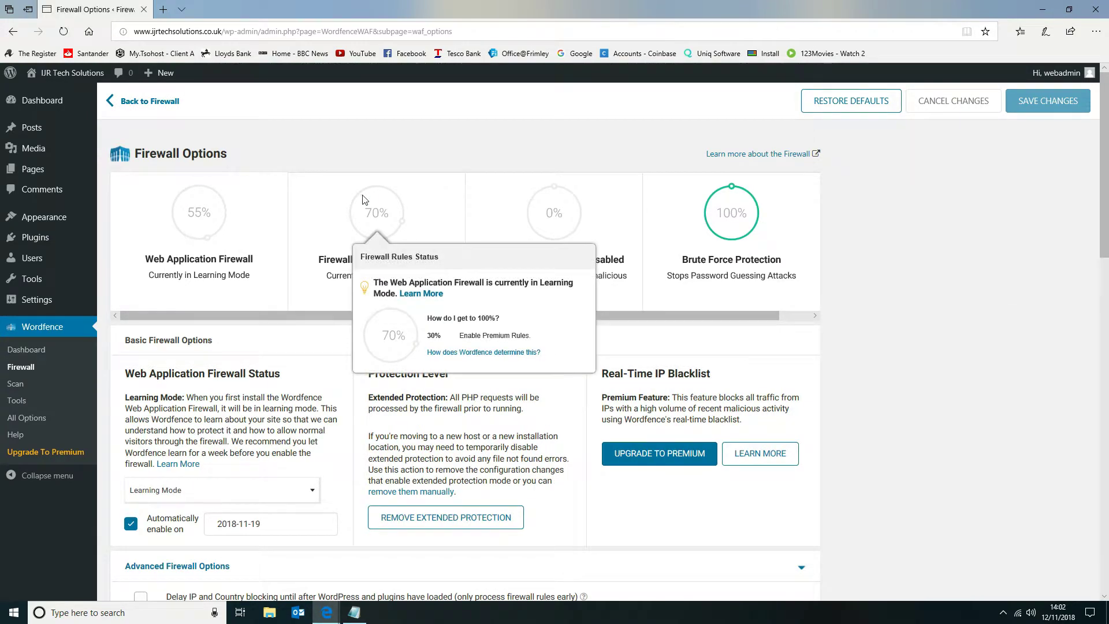
mouse_move(200, 208)
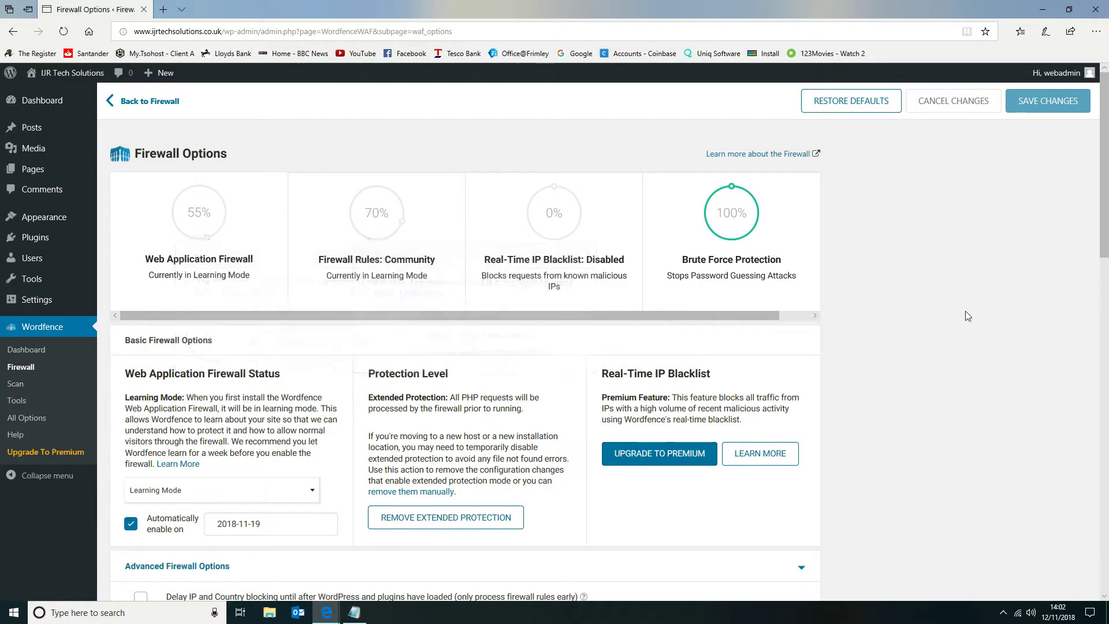
scroll(966, 314, down, 3)
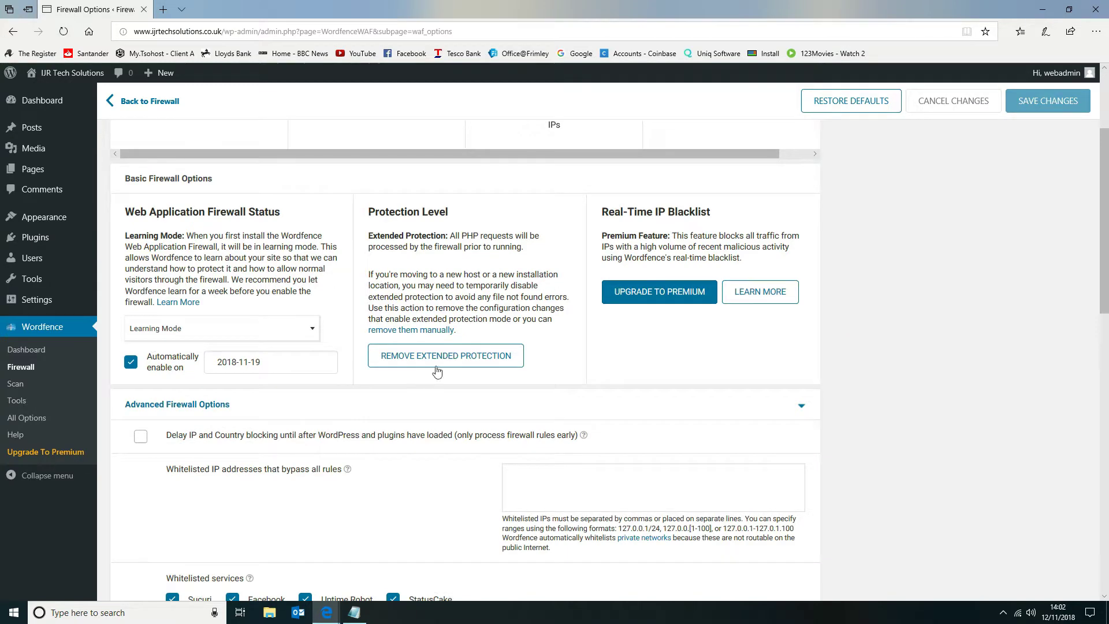
scroll(535, 433, down, 3)
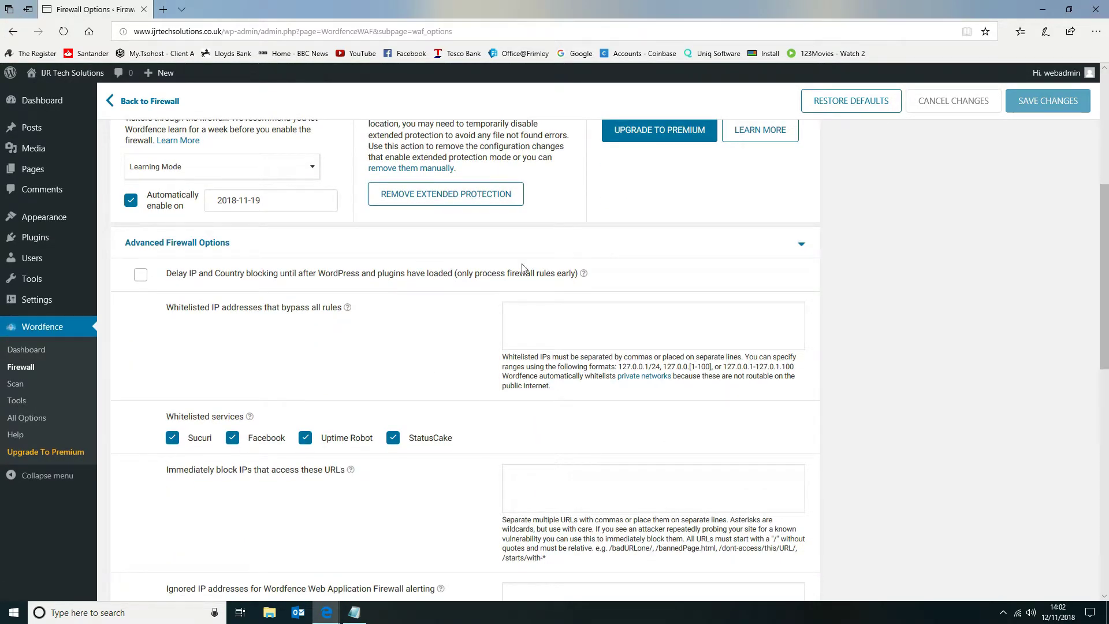
scroll(523, 267, up, 2)
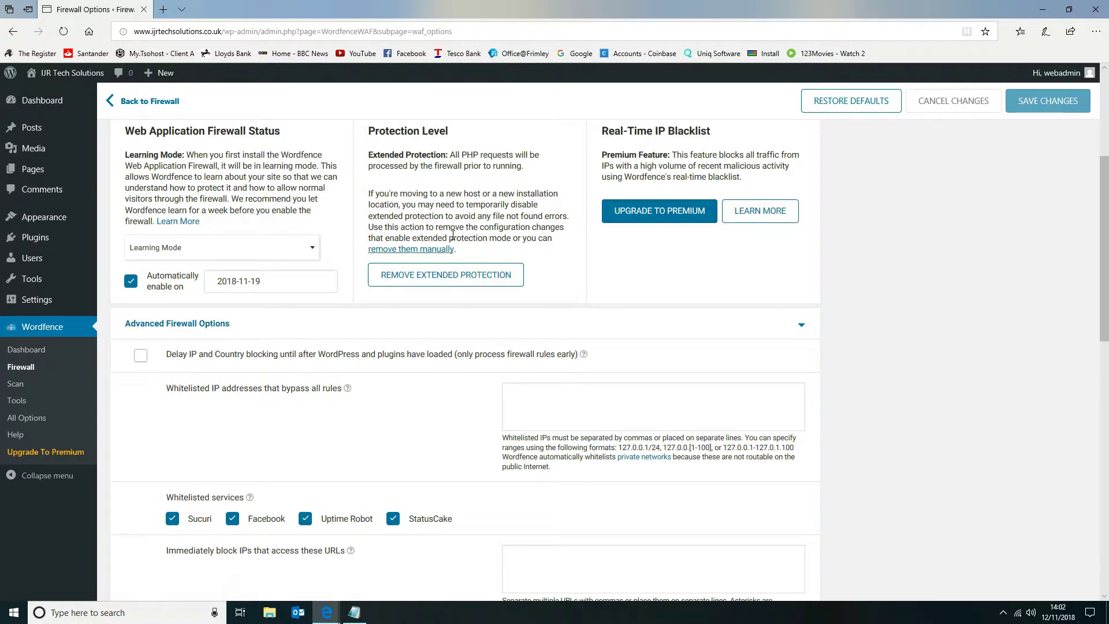
scroll(437, 292, up, 4)
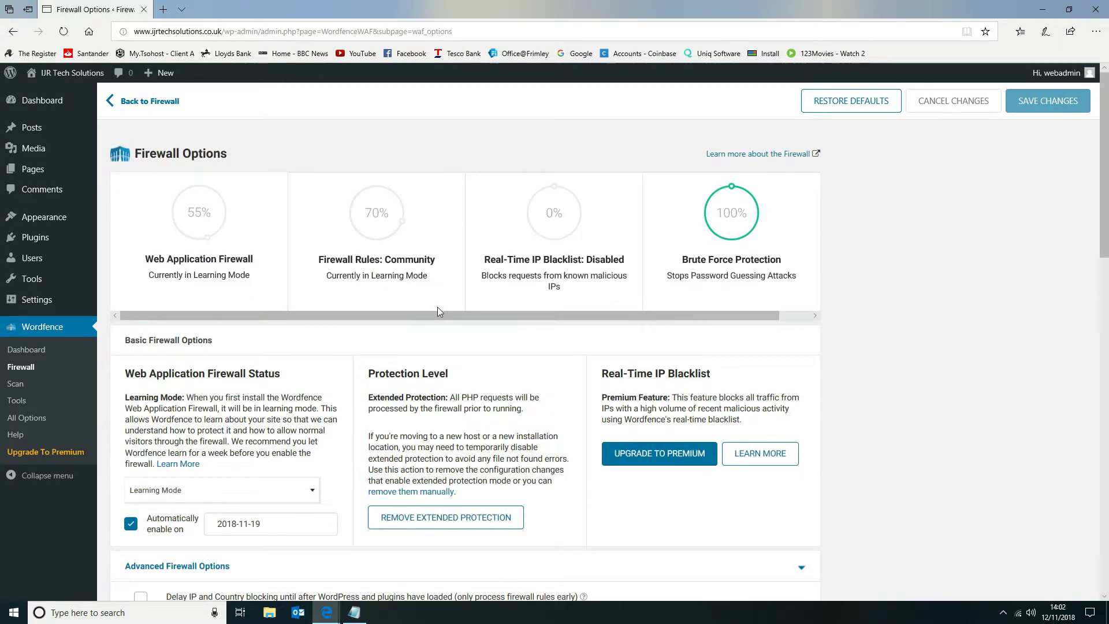
scroll(438, 330, down, 1)
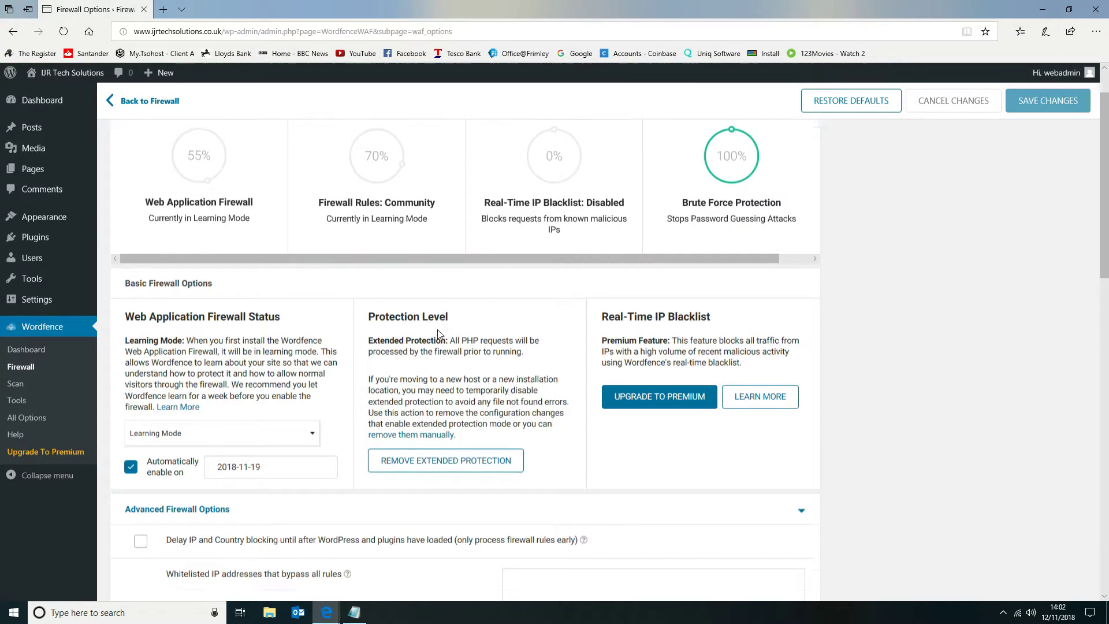
scroll(438, 334, down, 10)
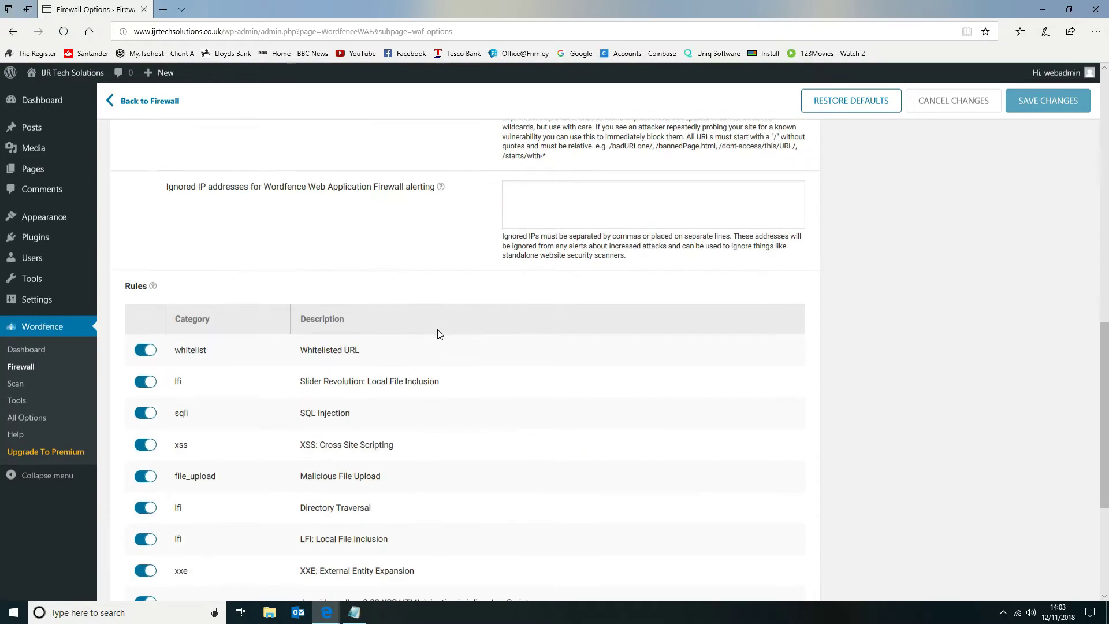
scroll(438, 334, down, 3)
scroll(457, 353, up, 14)
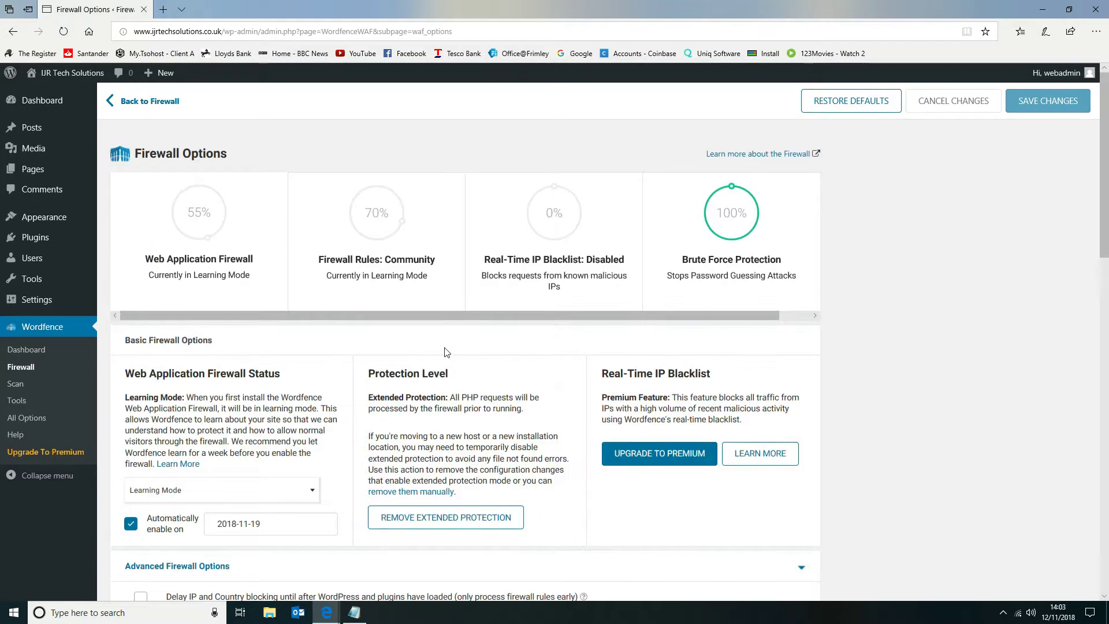
In Wordfence's All Options, enable display of the Blocking and Live Traffic menu items under View Customization and save the changes.
scroll(192, 408, down, 4)
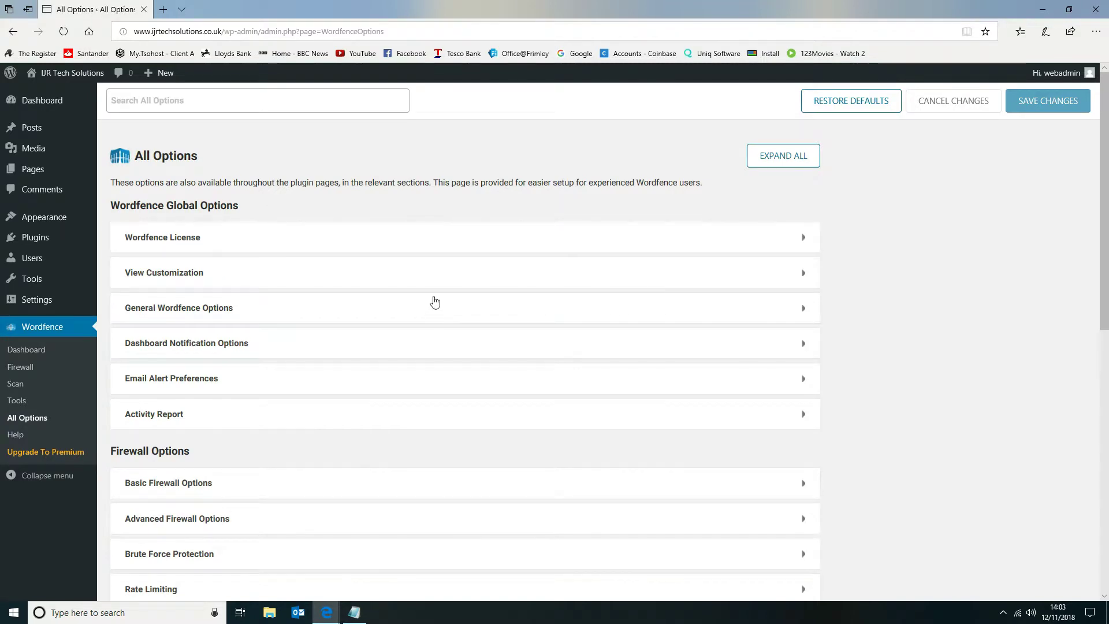
click(380, 279)
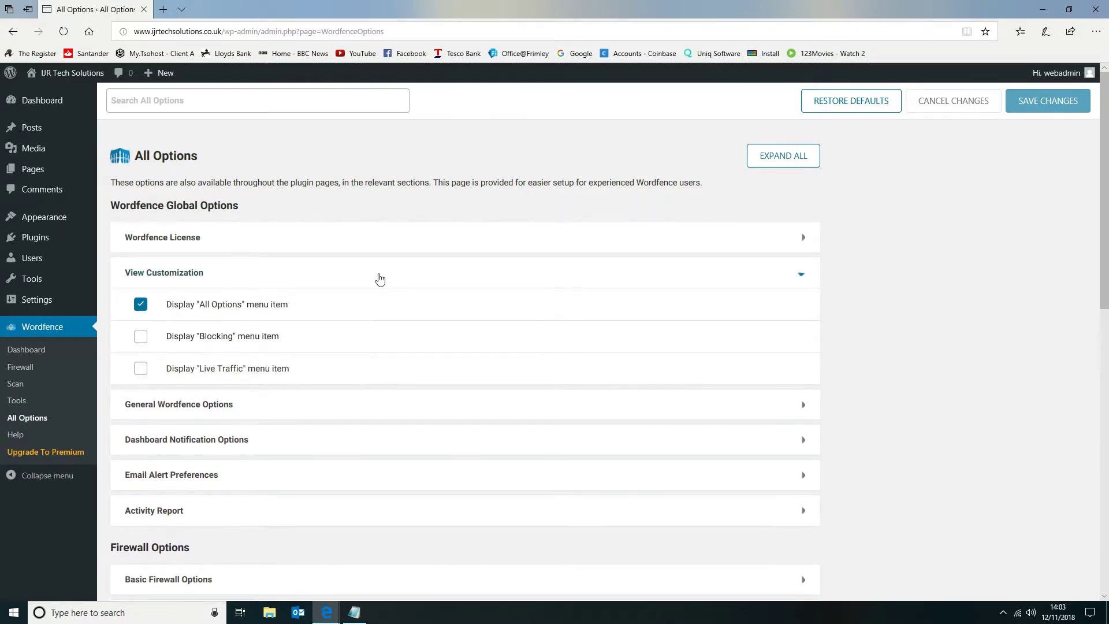
click(142, 338)
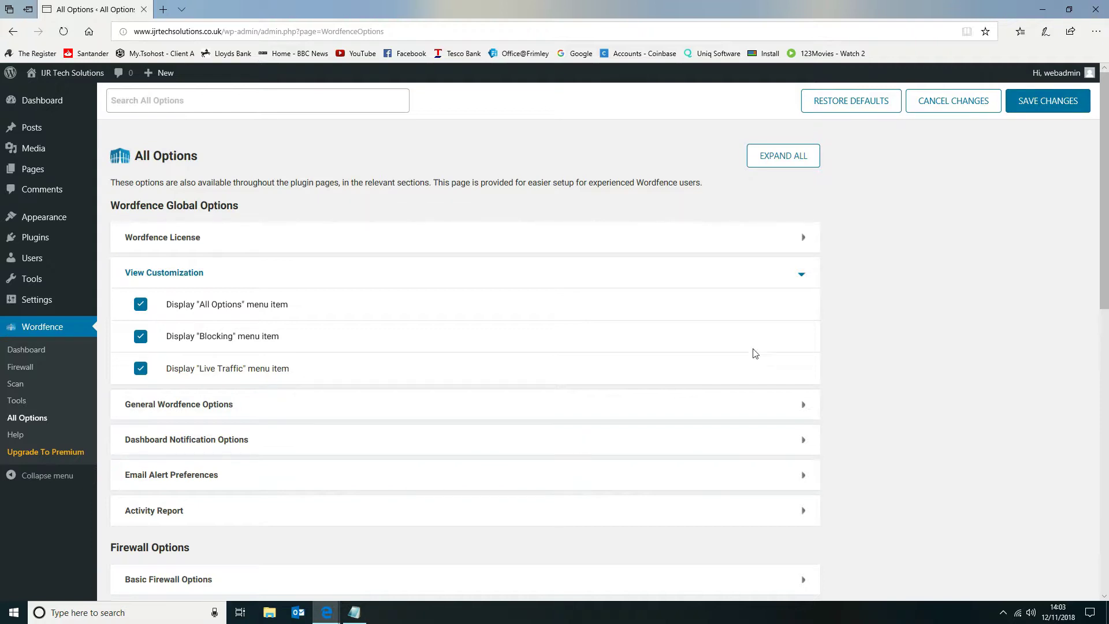
scroll(706, 397, down, 3)
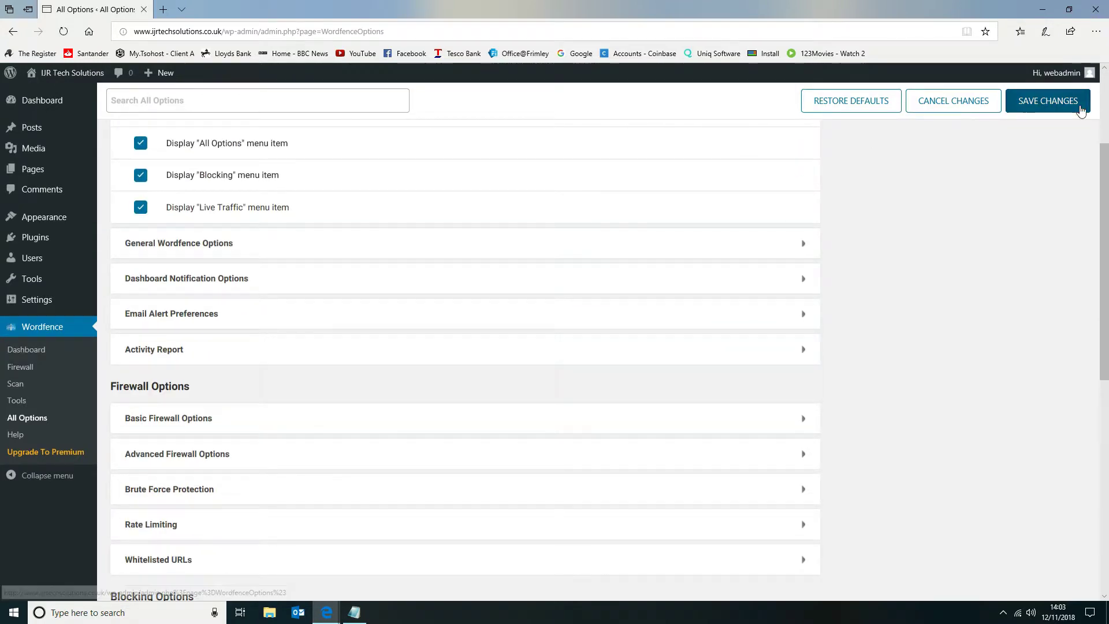
click(1047, 101)
Open Wordfence's Live Traffic page and dismiss its introductory message.
click(36, 381)
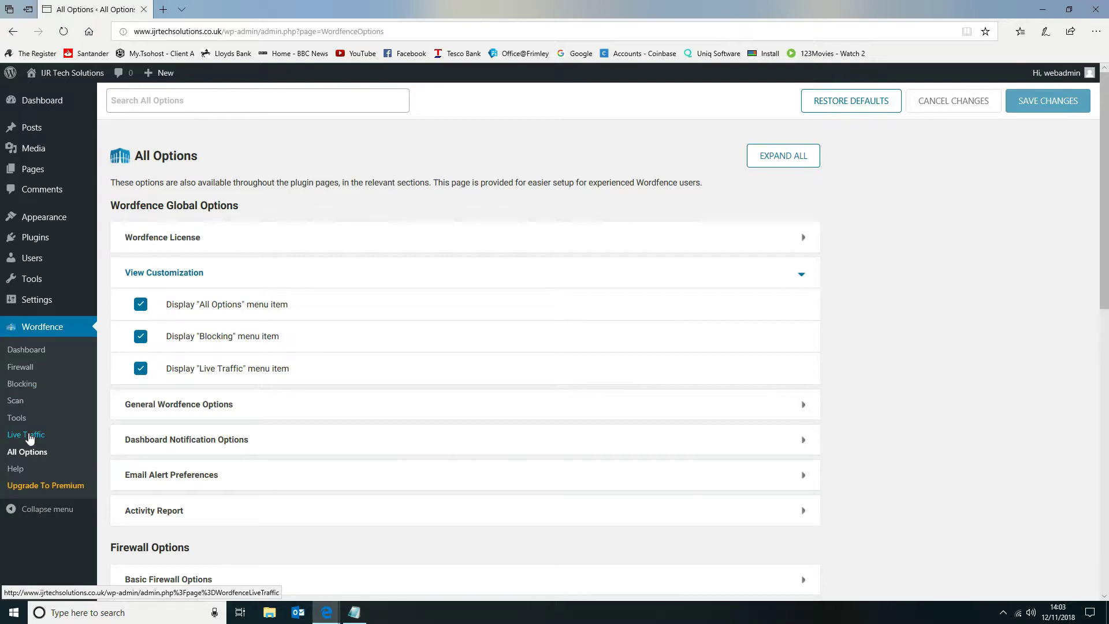
click(63, 441)
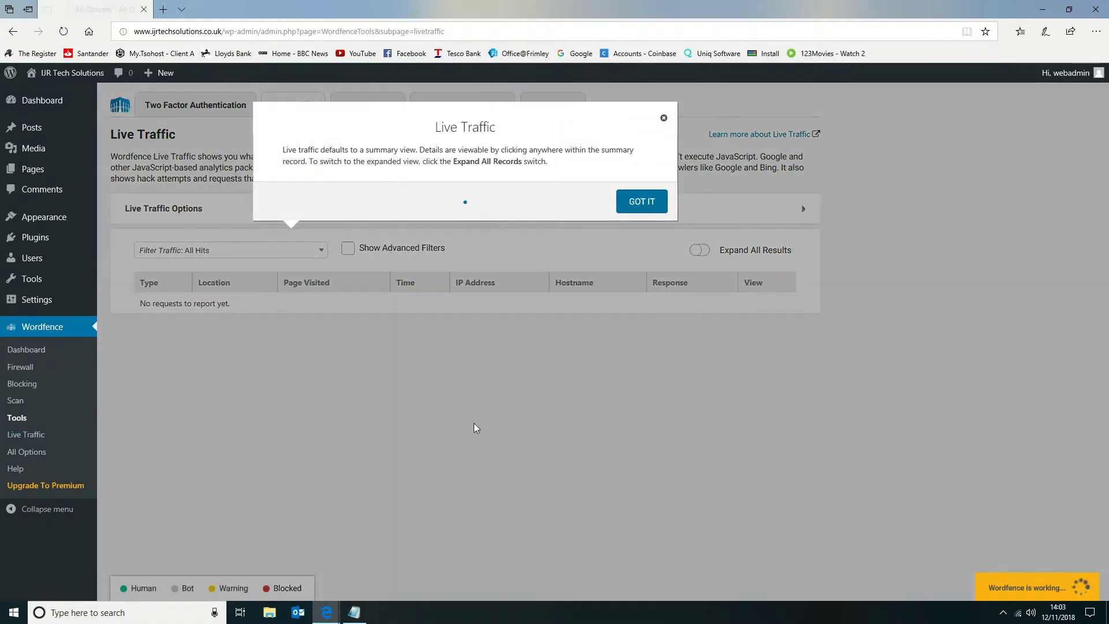
click(664, 118)
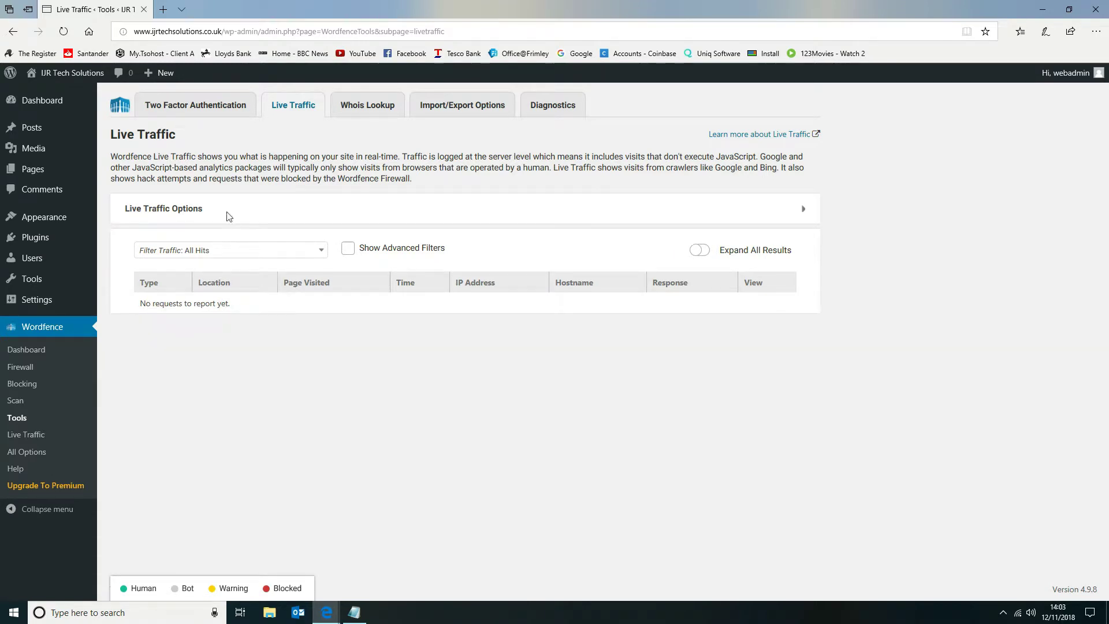
Visit ijrtechsolutions.co.uk in a new browser tab, return to Wordfence and reload Live Traffic to check for the visit.
click(163, 9)
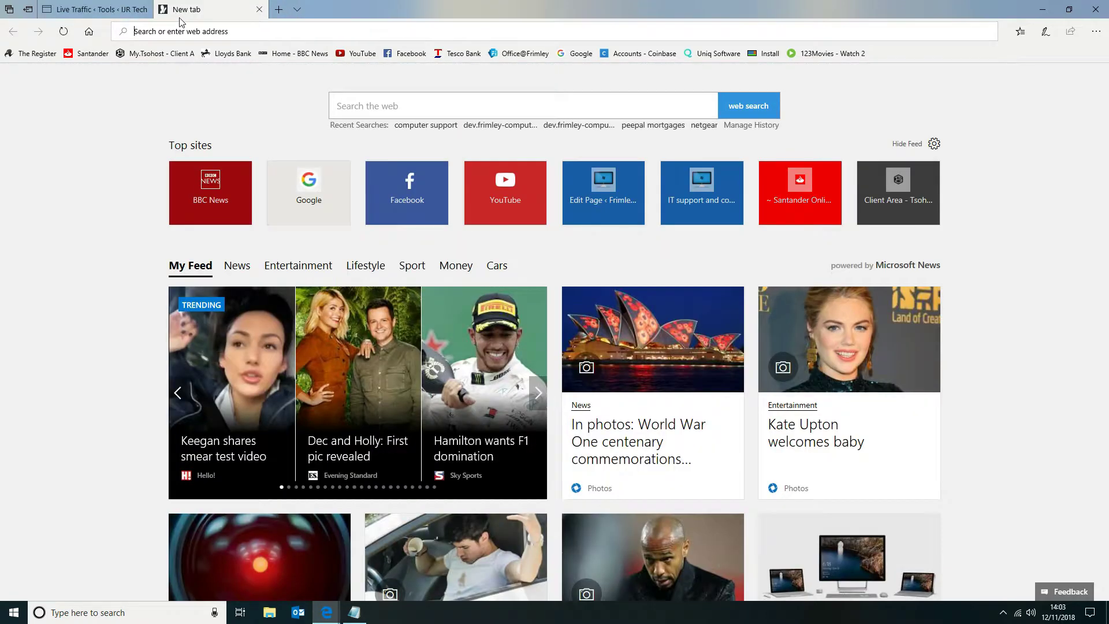
text(ijrte)
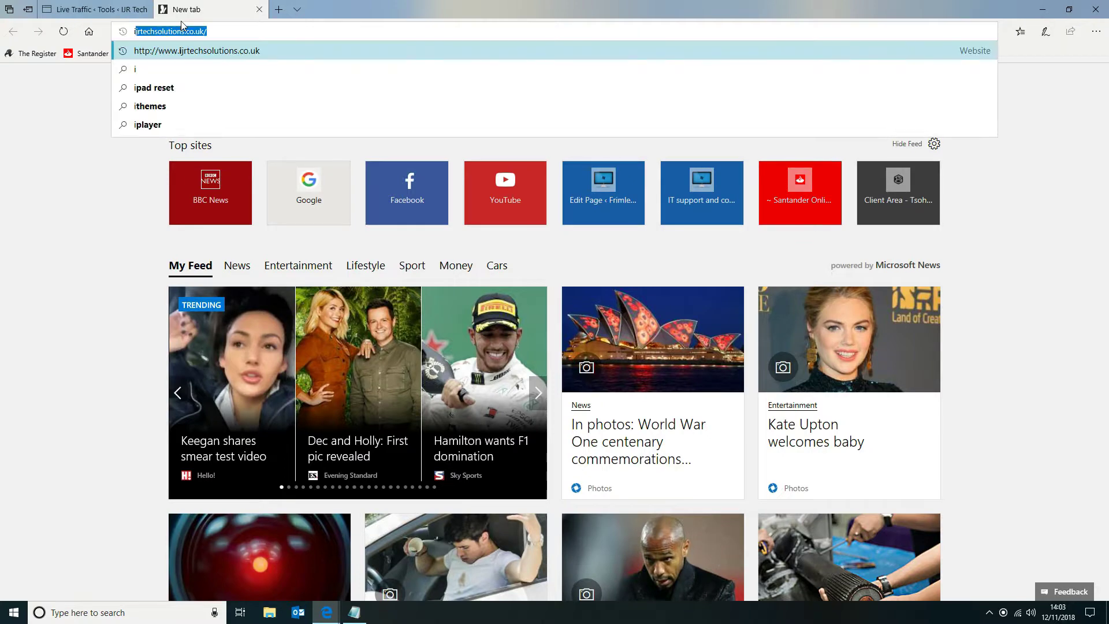
text(chsoluti)
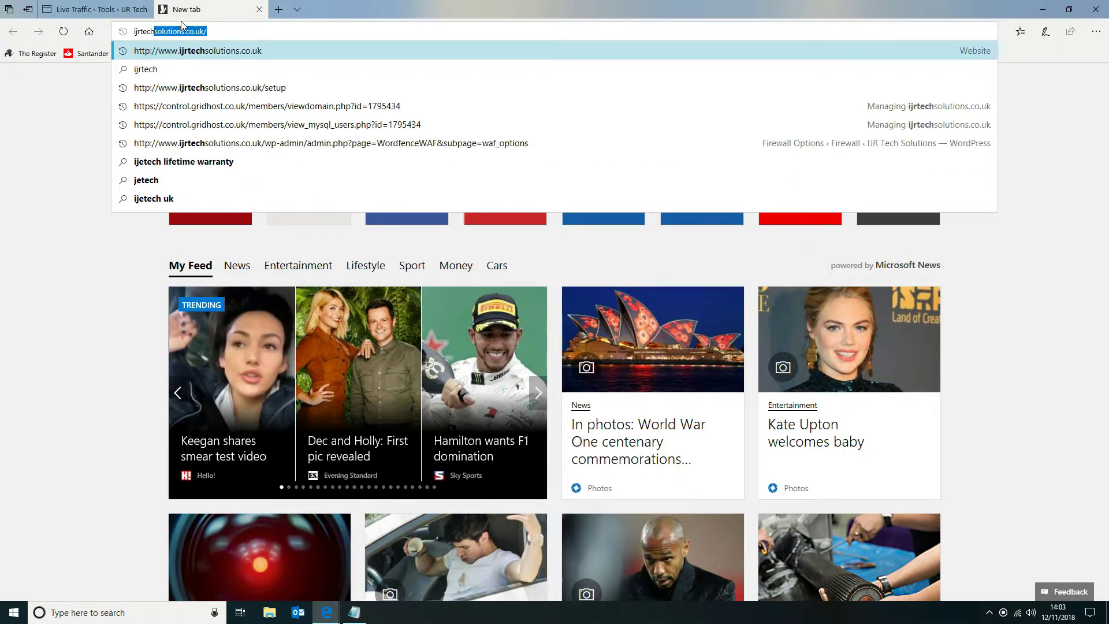
text(ons)
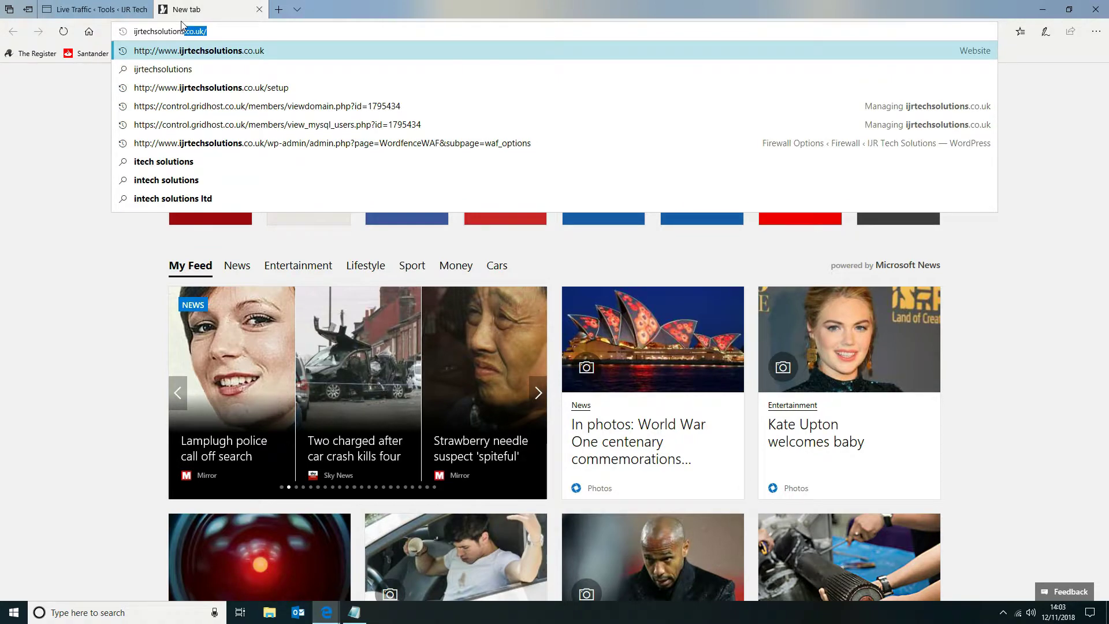
key(Return)
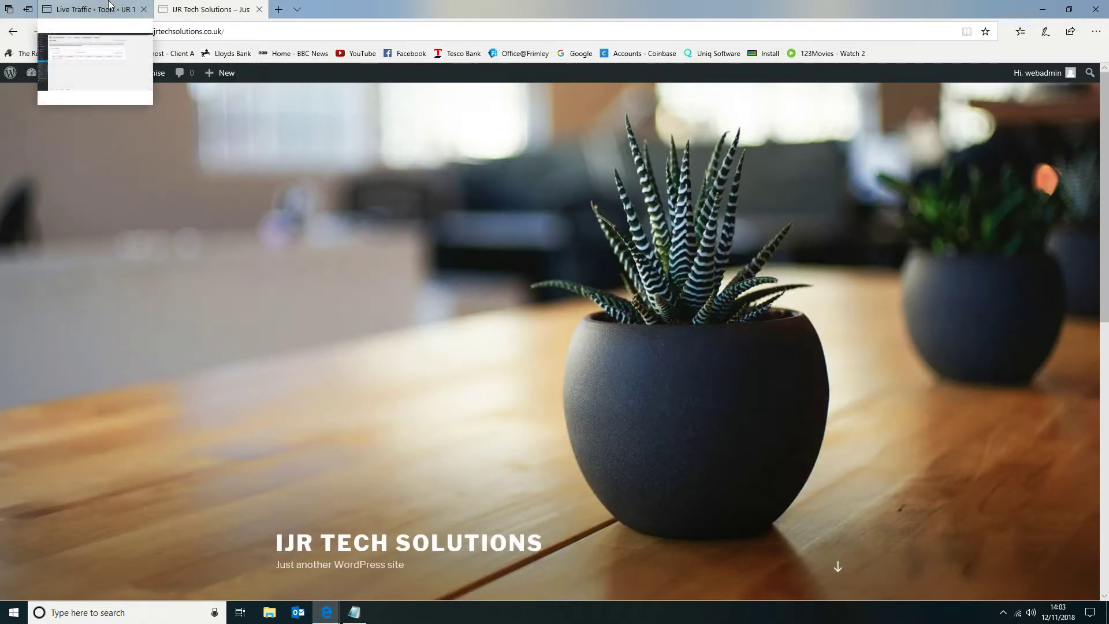
click(108, 6)
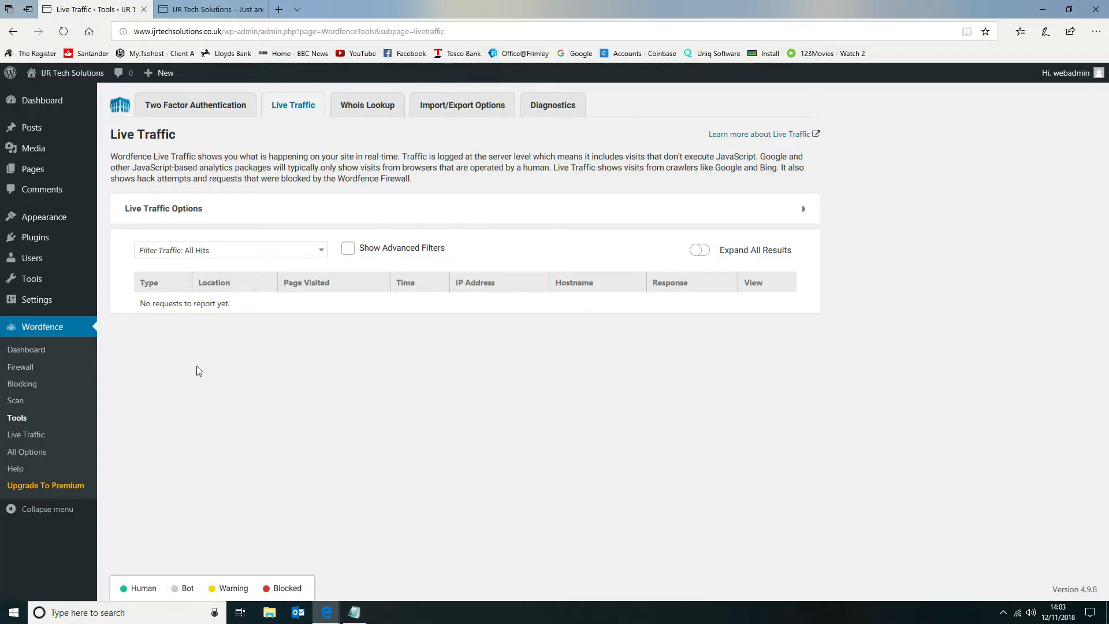
click(26, 435)
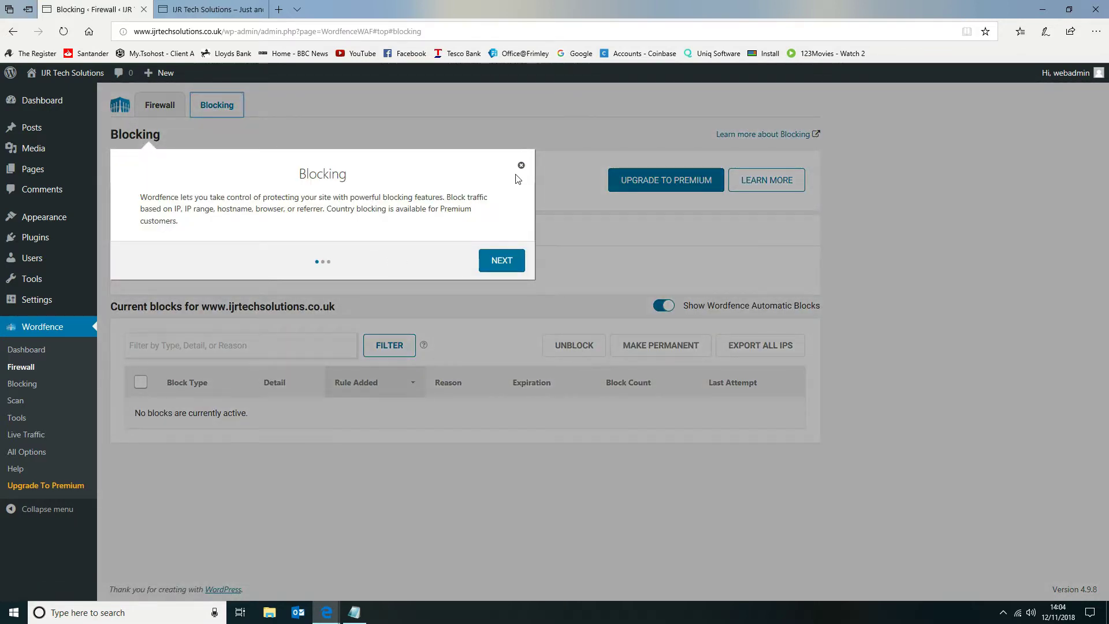
On the Blocking page, create a custom pattern rule blocking hostname *.badhosts.com with the reason "Suspicious".
click(521, 167)
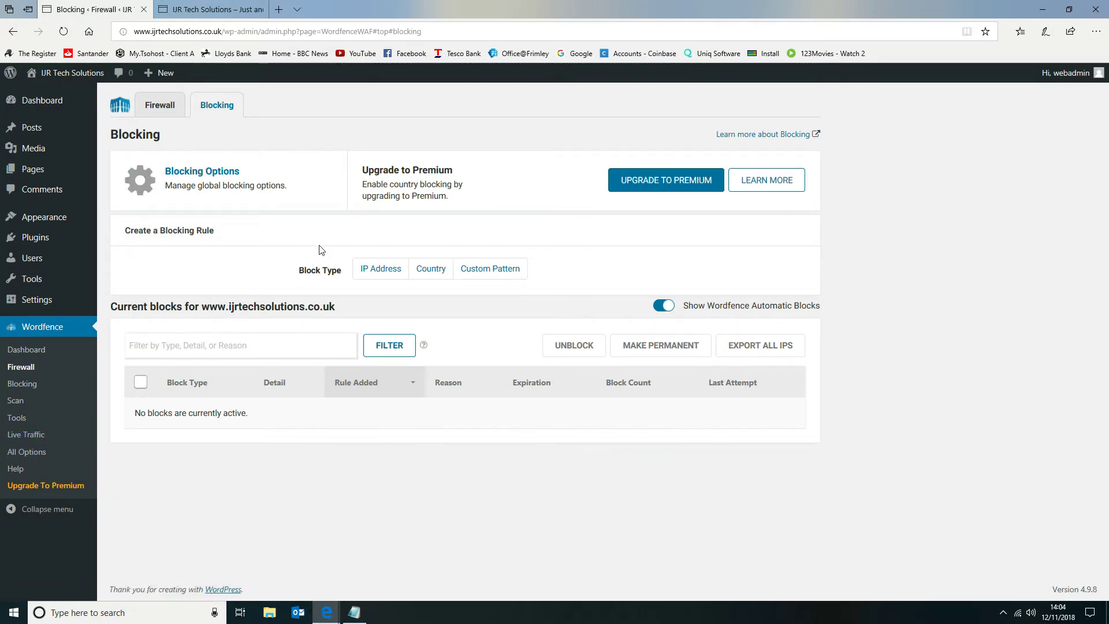
click(470, 269)
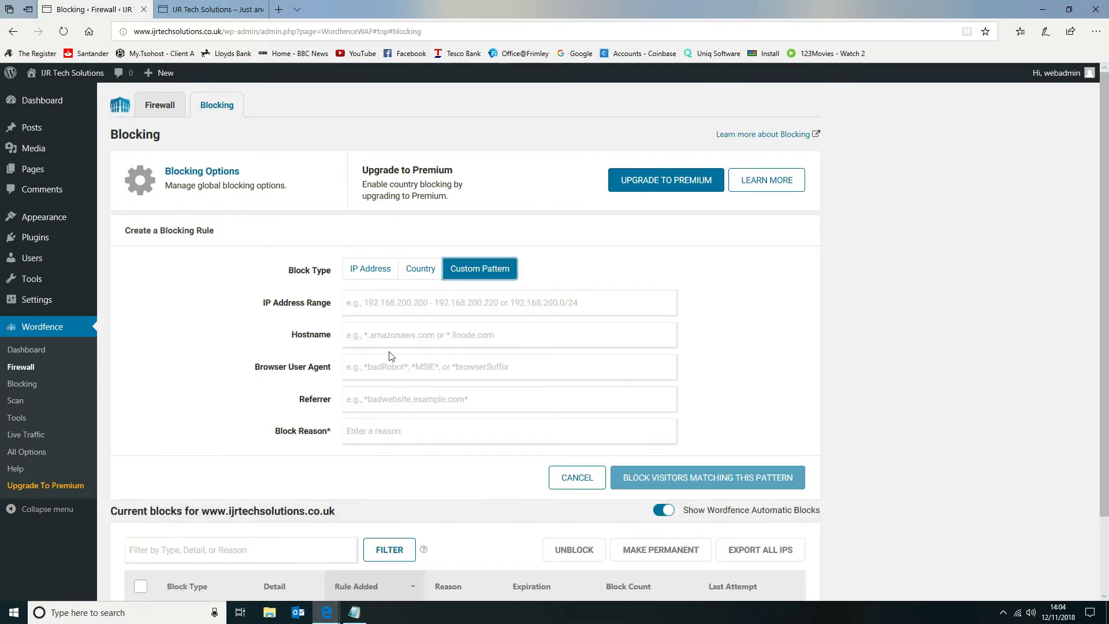
text(*)
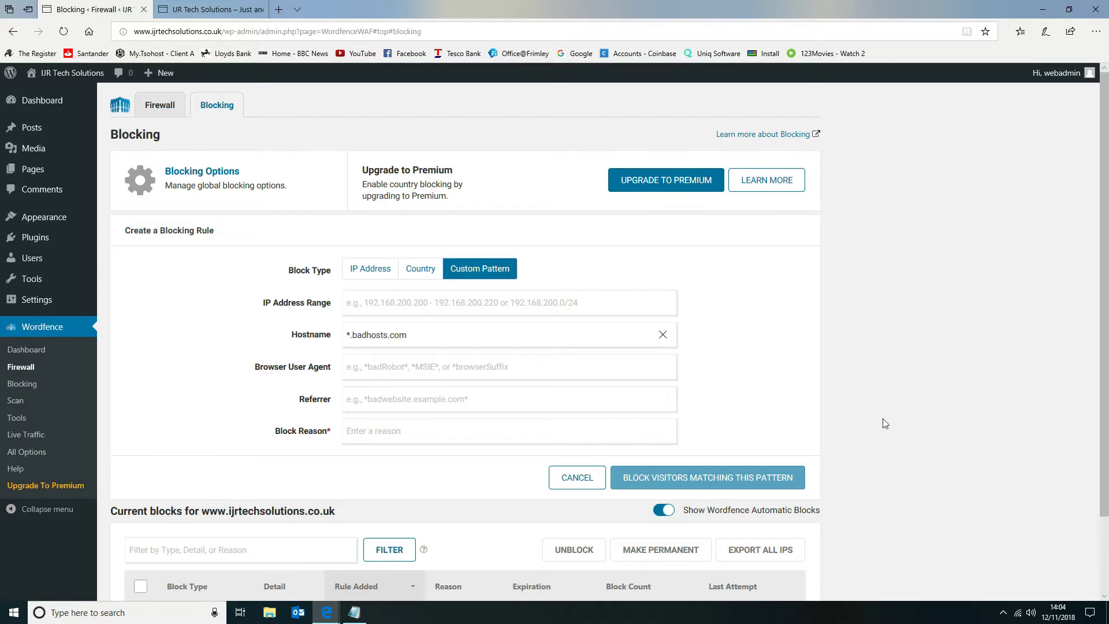
click(487, 425)
text(Suspicious)
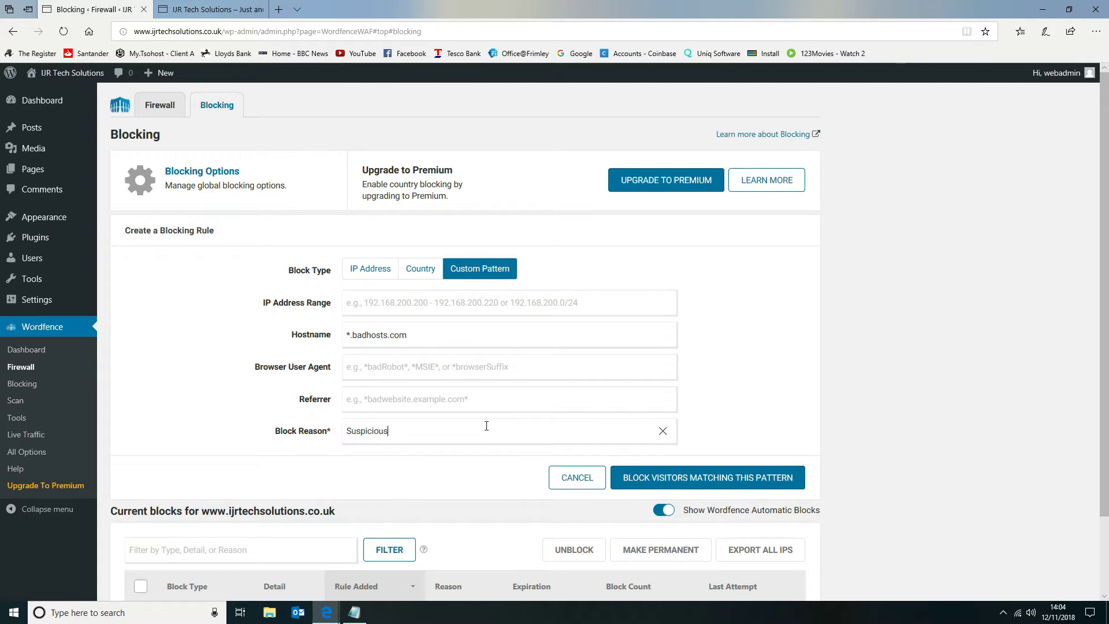
click(715, 477)
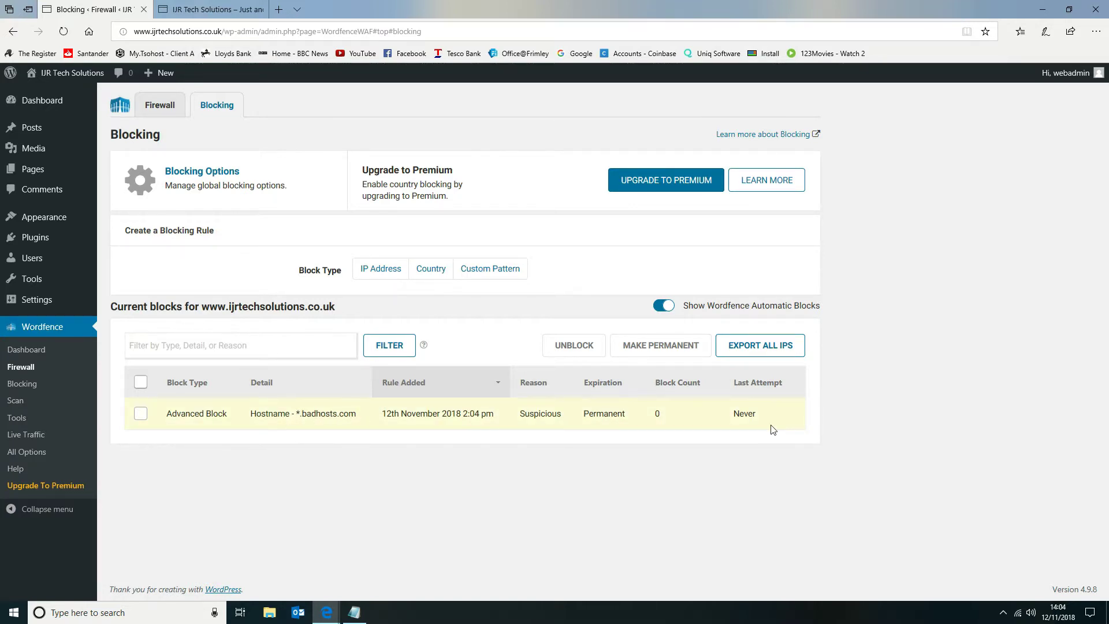
Unblock the *.badhosts.com hostname rule in the current blocks list and confirm its removal.
click(140, 414)
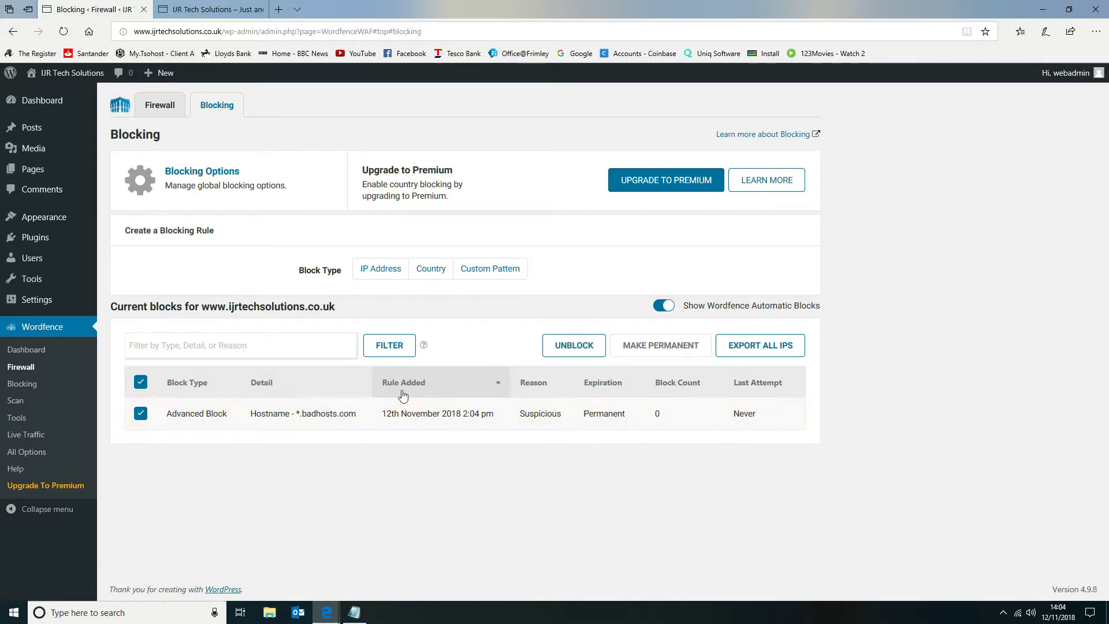
click(575, 346)
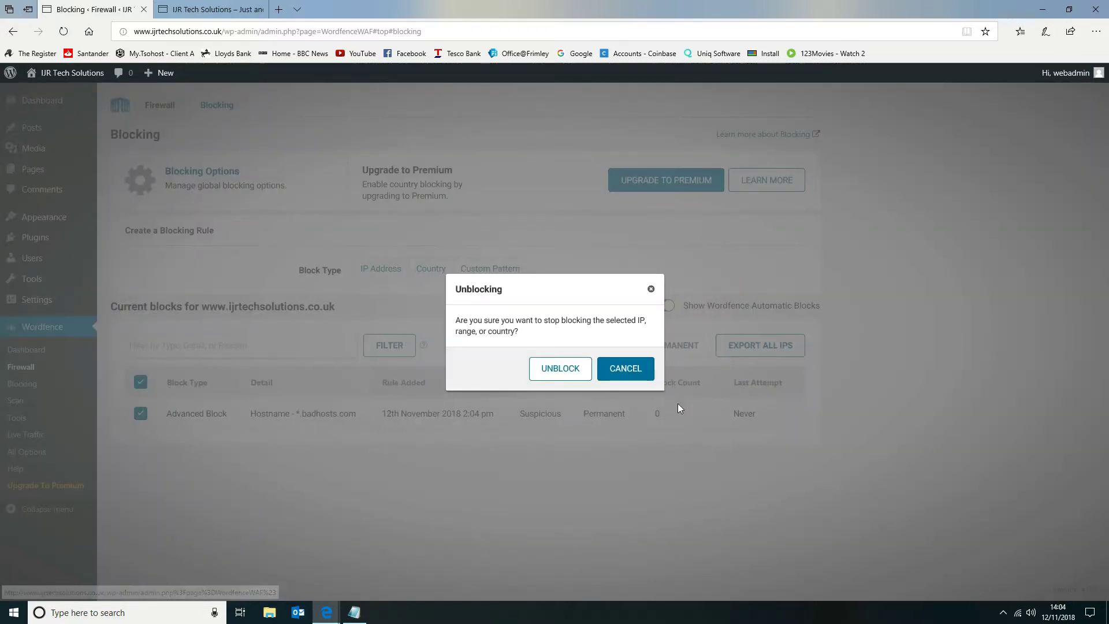
click(573, 375)
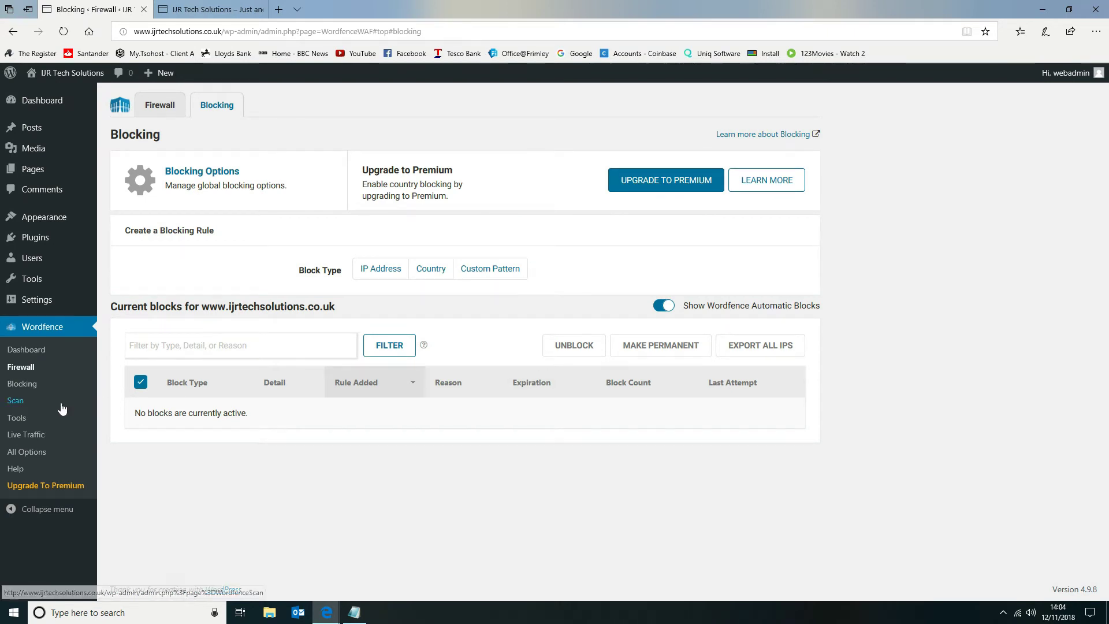
Examine the Wordfence Dashboard's firewall and scan scores, notifications and attack summaries.
click(25, 352)
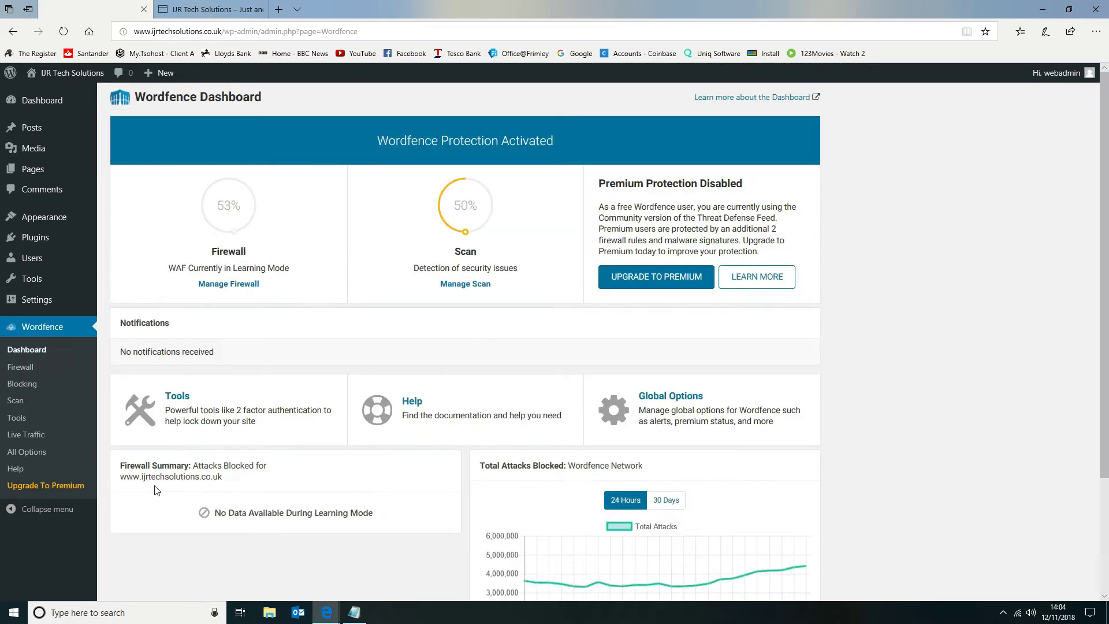
scroll(259, 330, down, 3)
scroll(164, 369, up, 3)
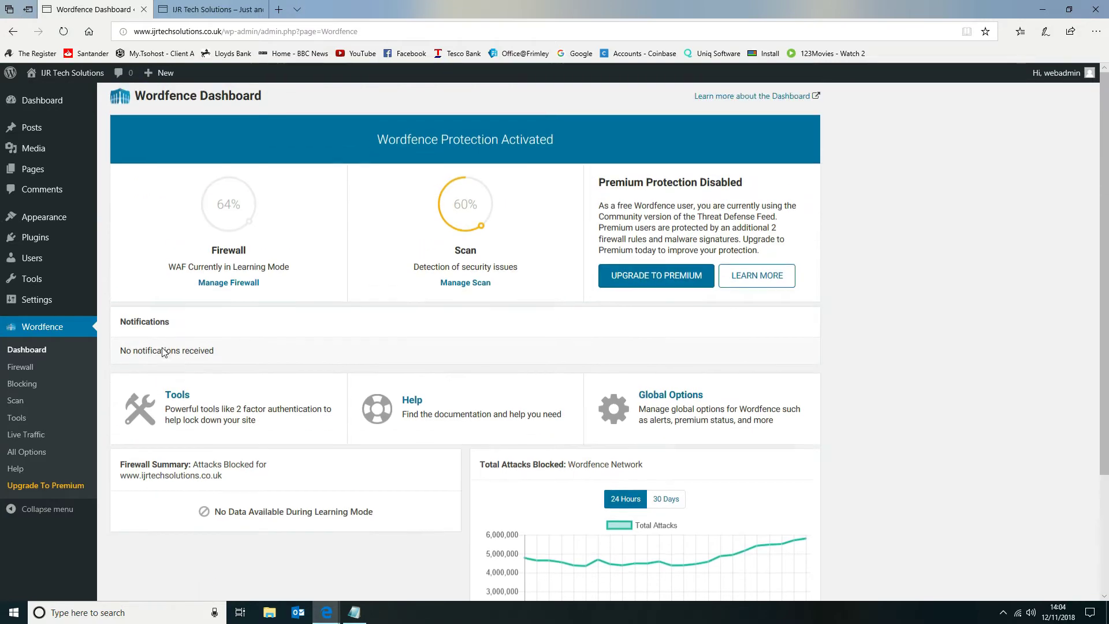
In All Options, enable hiding the WordPress version and disabling code execution for the uploads directory under General Wordfence Options.
click(17, 453)
scroll(349, 342, down, 1)
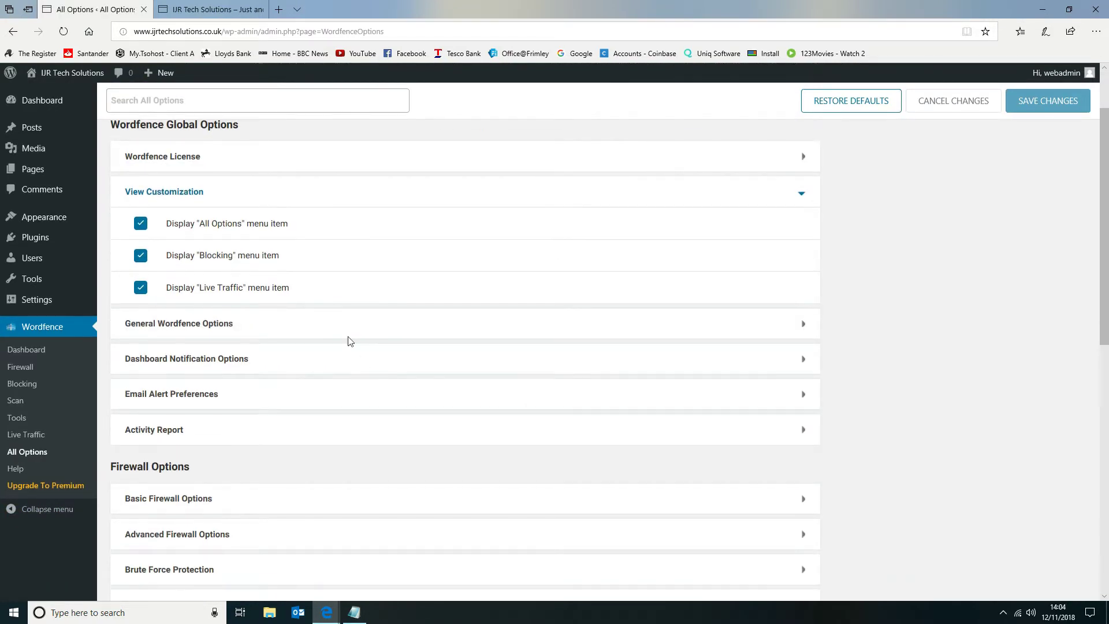
click(331, 337)
scroll(331, 337, down, 3)
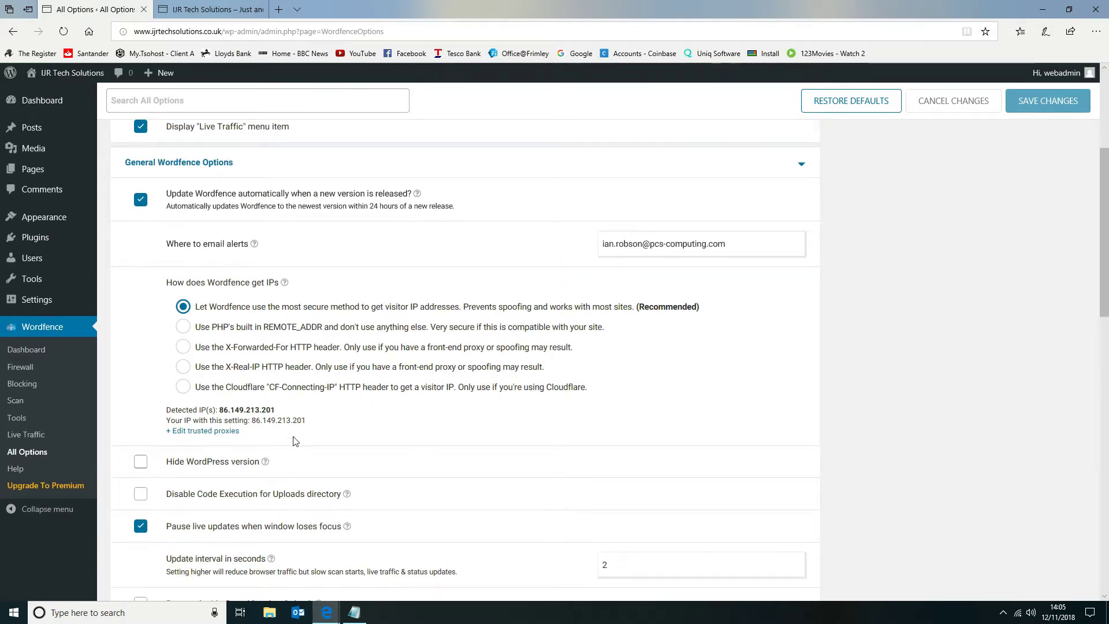
click(141, 465)
scroll(433, 448, down, 3)
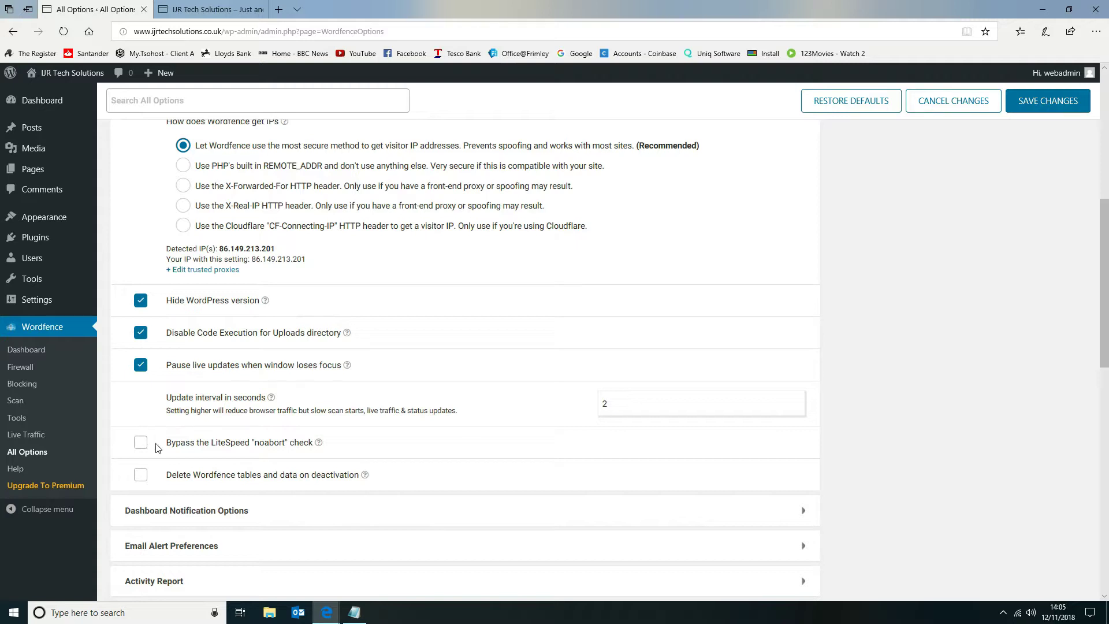
Expand and review the Dashboard Notification Options, Email Alert Preferences and Activity Report sections.
scroll(190, 433, down, 2)
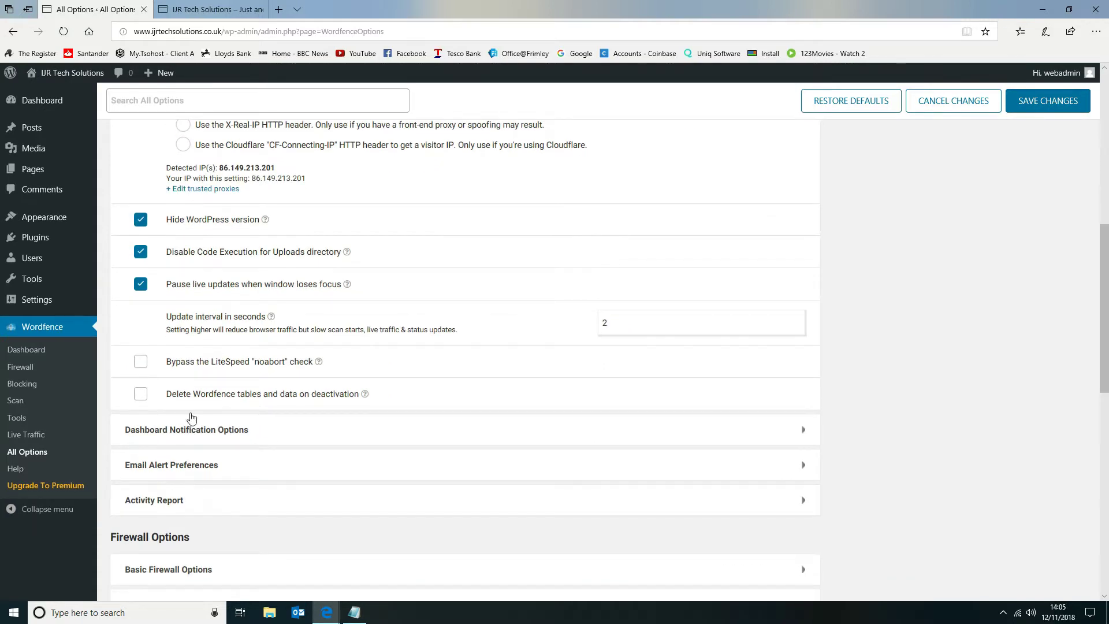
click(627, 442)
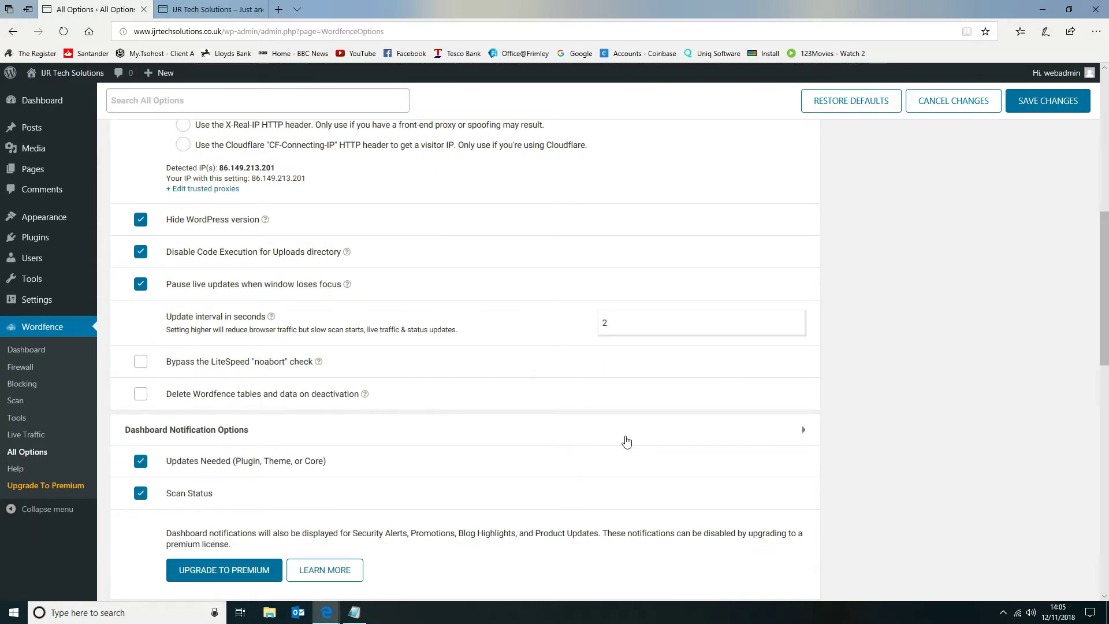
scroll(622, 439, down, 4)
click(458, 373)
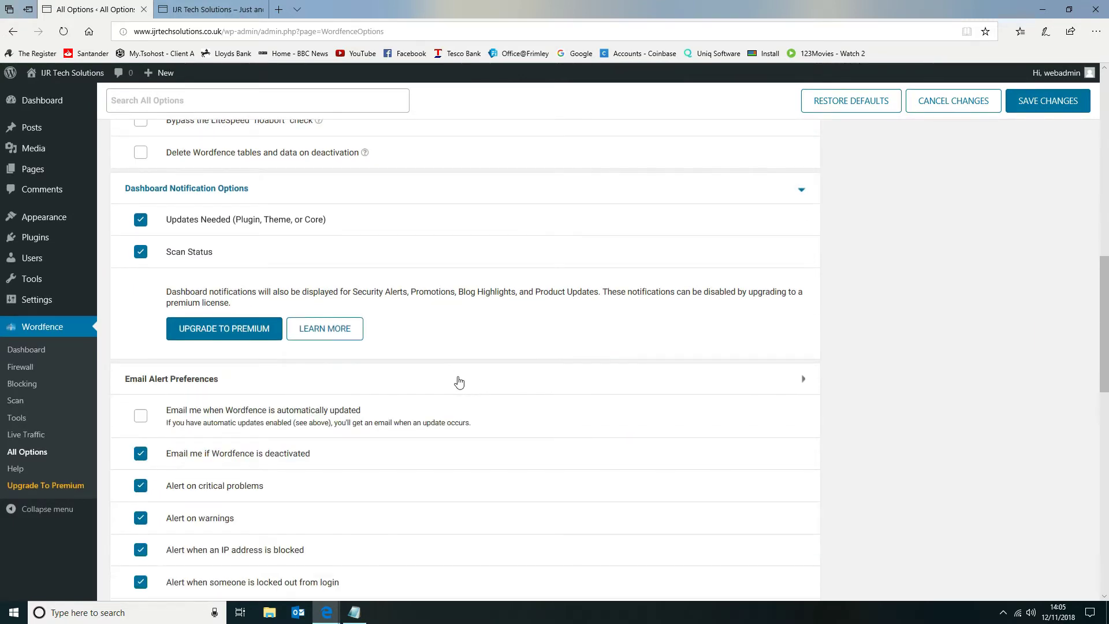
scroll(458, 376, down, 8)
scroll(456, 377, down, 4)
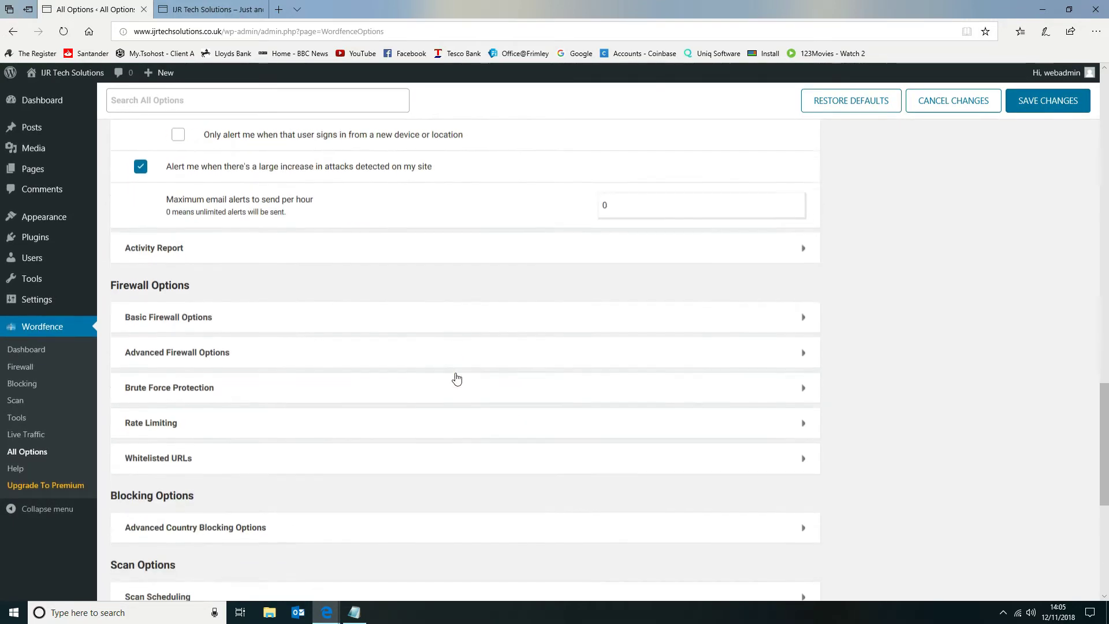
click(403, 257)
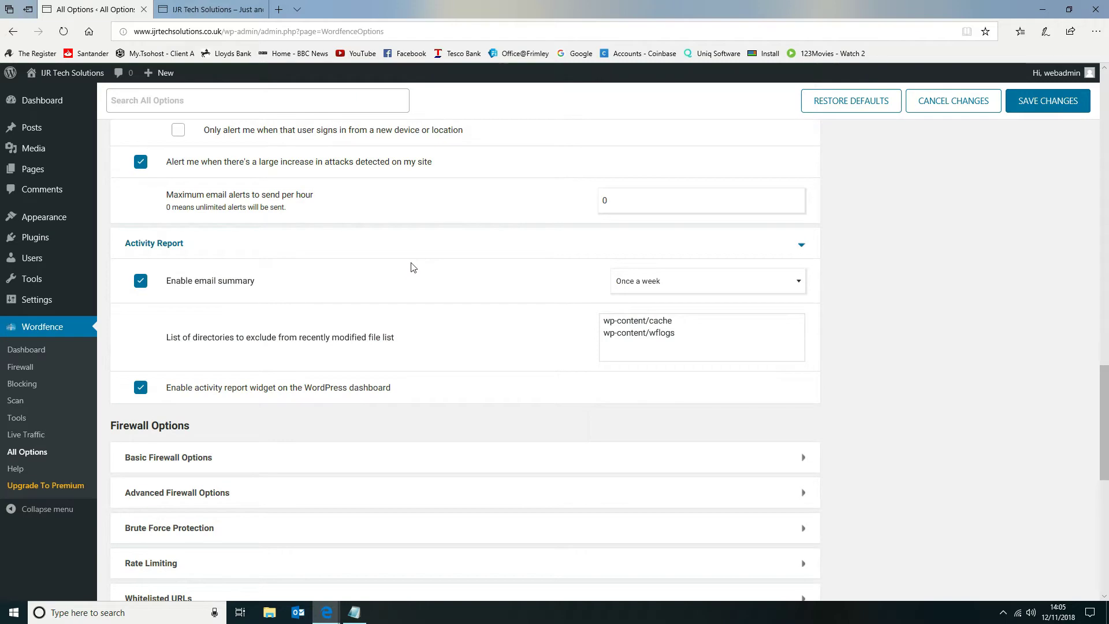
Expand and review the Basic Firewall Options, Advanced Firewall Options and Brute Force Protection sections.
scroll(572, 263, down, 1)
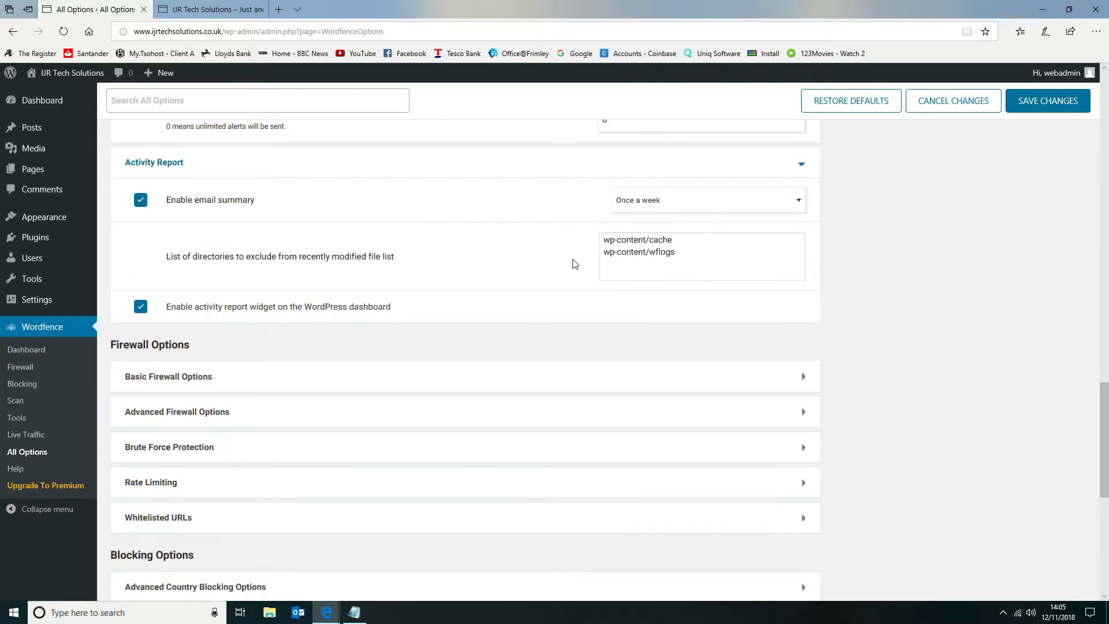
click(480, 375)
scroll(479, 372, down, 4)
click(476, 362)
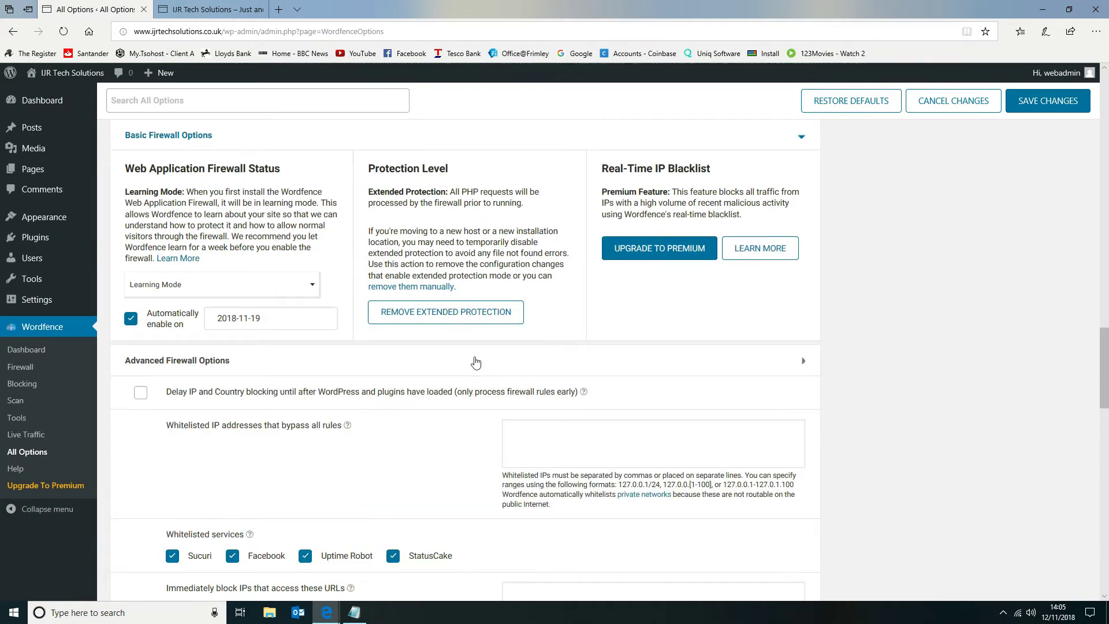
scroll(476, 362, down, 14)
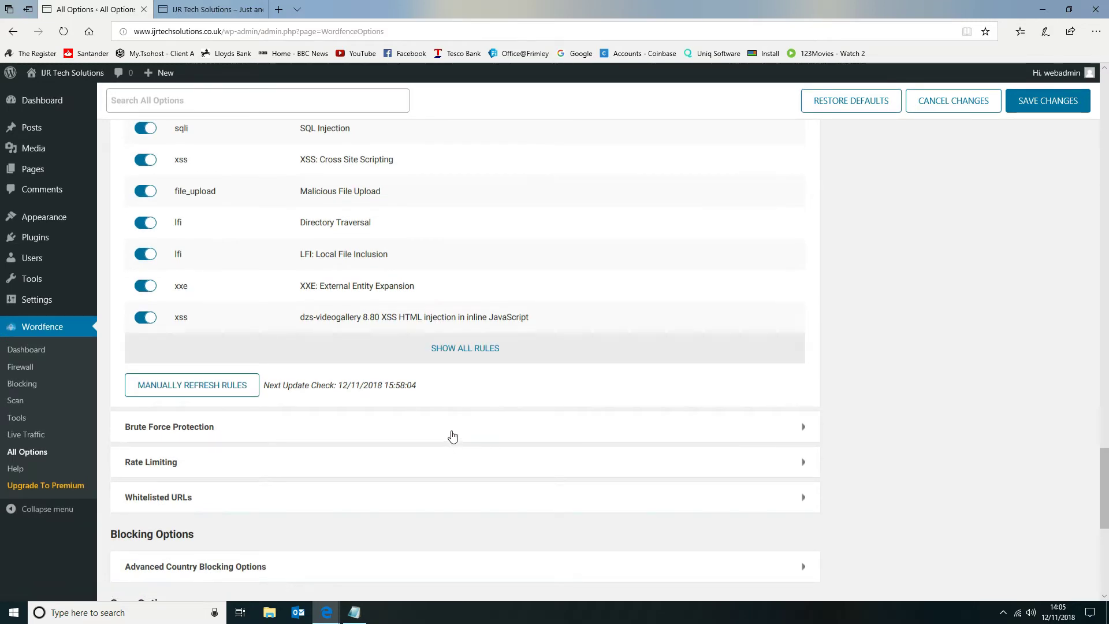
click(453, 436)
scroll(451, 436, down, 15)
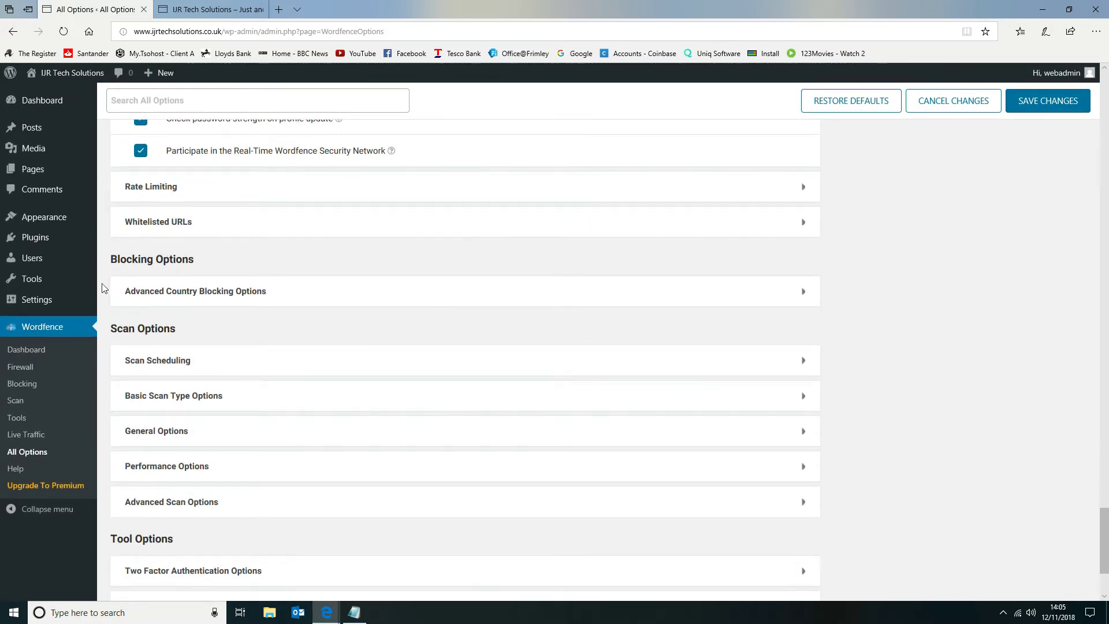
Expand the Advanced Country Blocking Options and read the description of geographic protection.
click(323, 300)
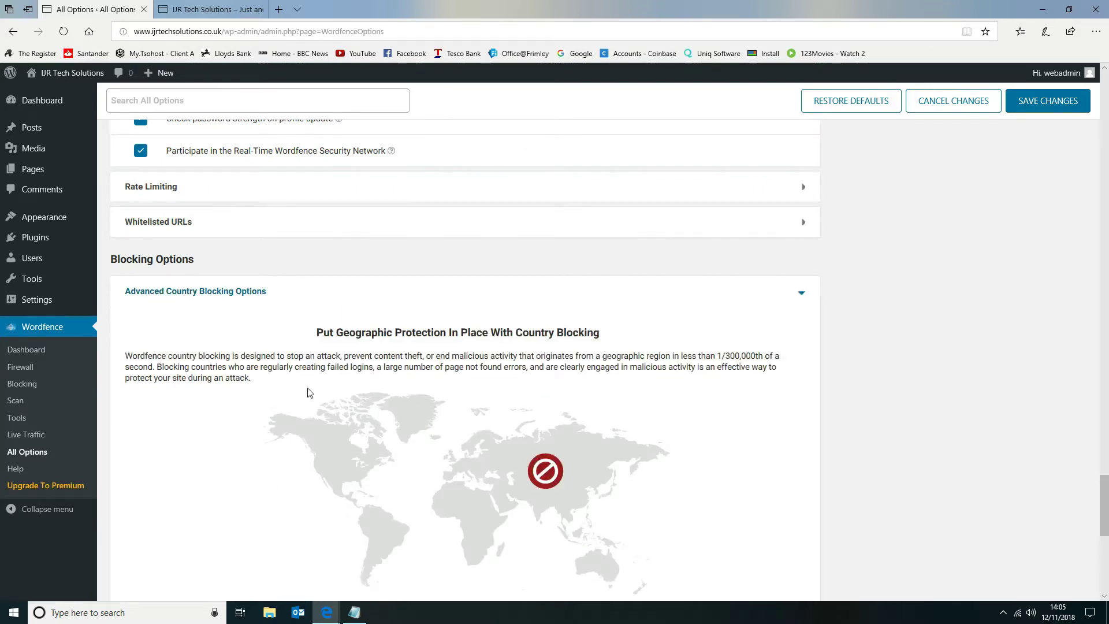
scroll(574, 366, down, 4)
scroll(575, 365, up, 2)
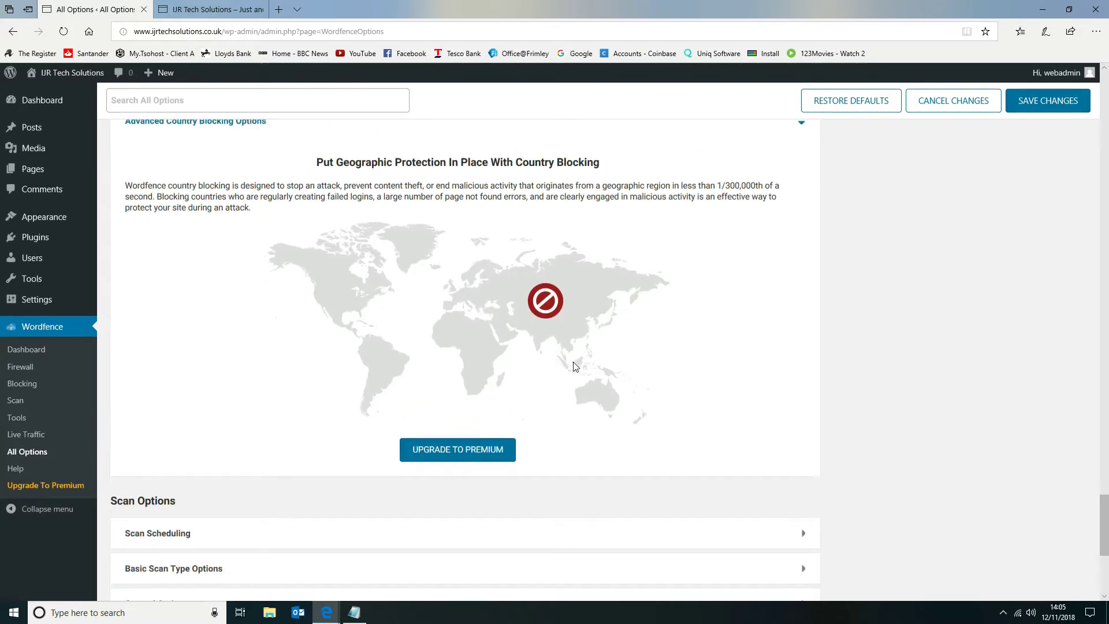
Expand Scan Scheduling and Basic Scan Type Options and compare the available scan schedules and types.
scroll(569, 363, down, 3)
scroll(402, 398, down, 3)
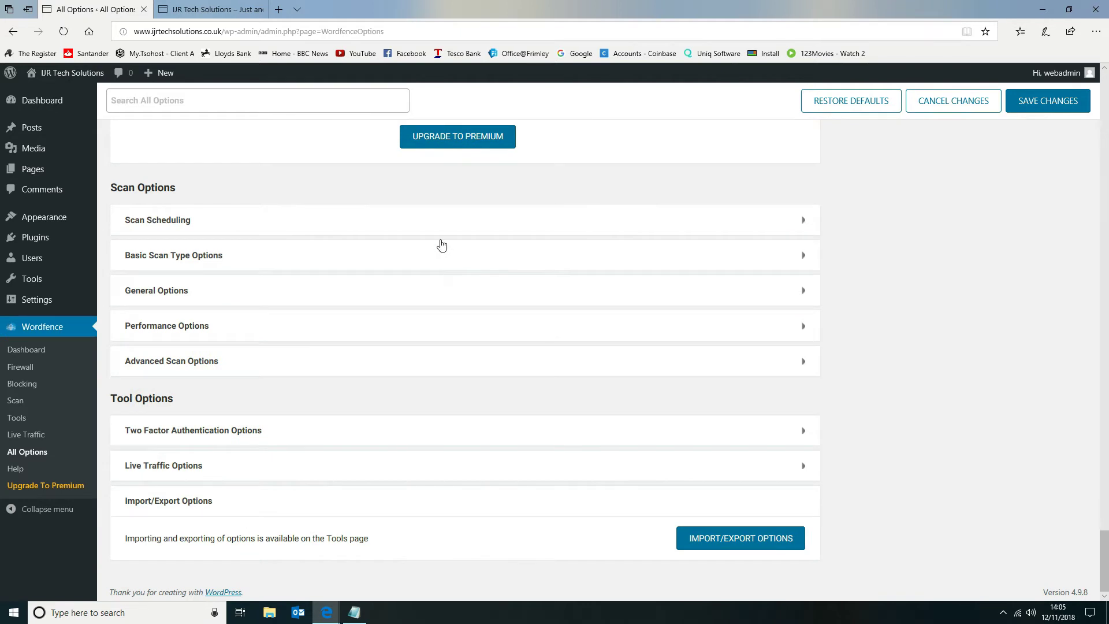
click(443, 230)
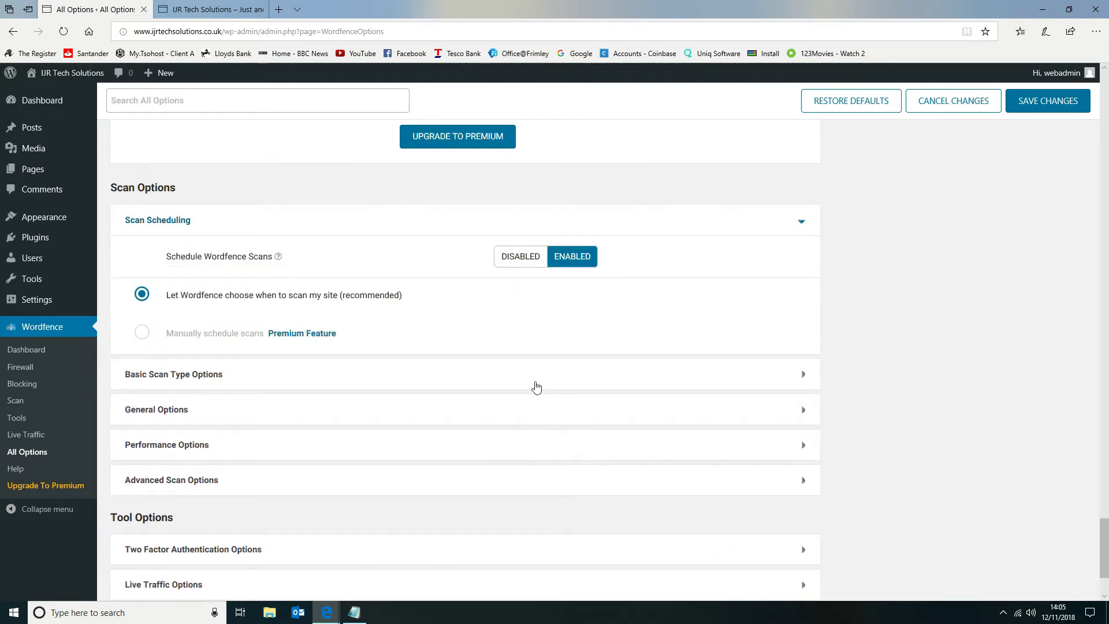
click(536, 387)
scroll(535, 379, down, 4)
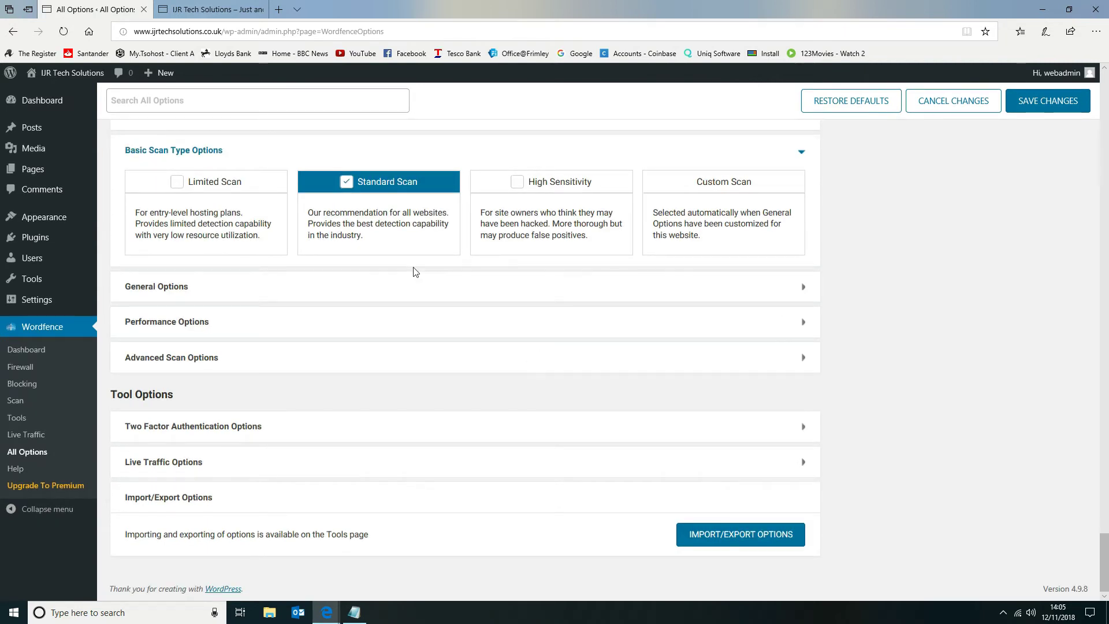
scroll(387, 260, up, 3)
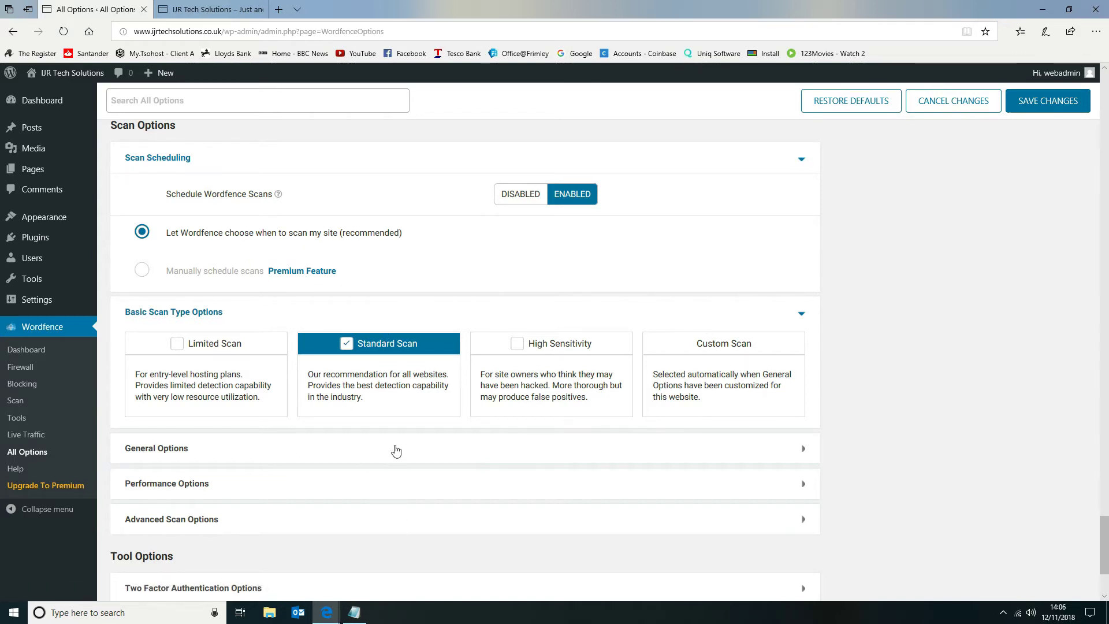
Expand and review the General Options, Performance Options and Advanced Scan Options sections of the scan settings.
click(395, 450)
scroll(395, 450, down, 10)
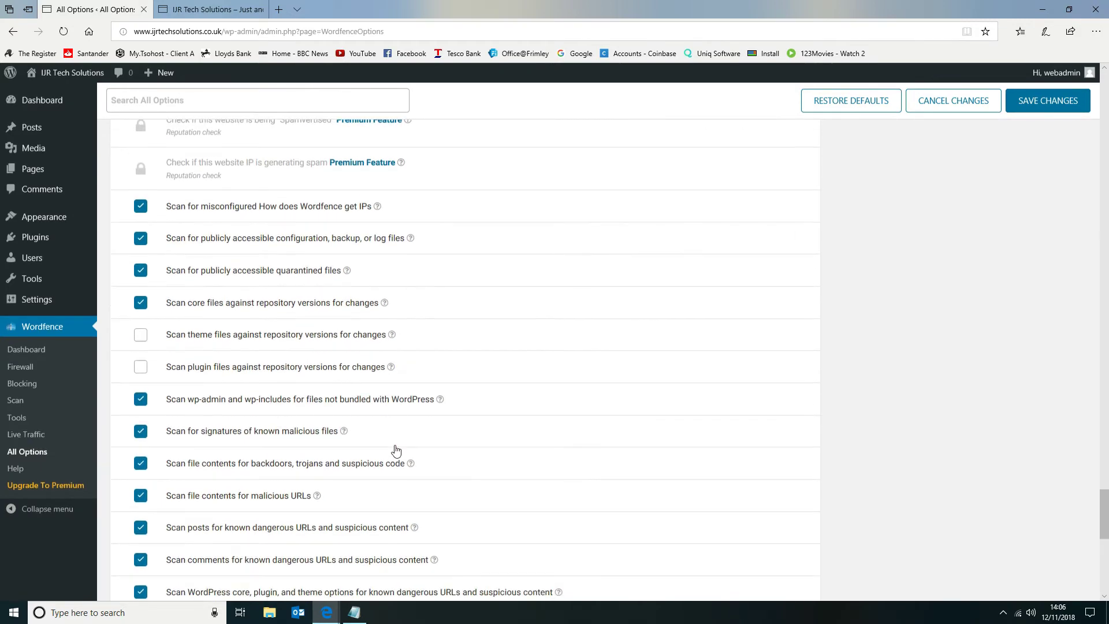
scroll(396, 450, down, 4)
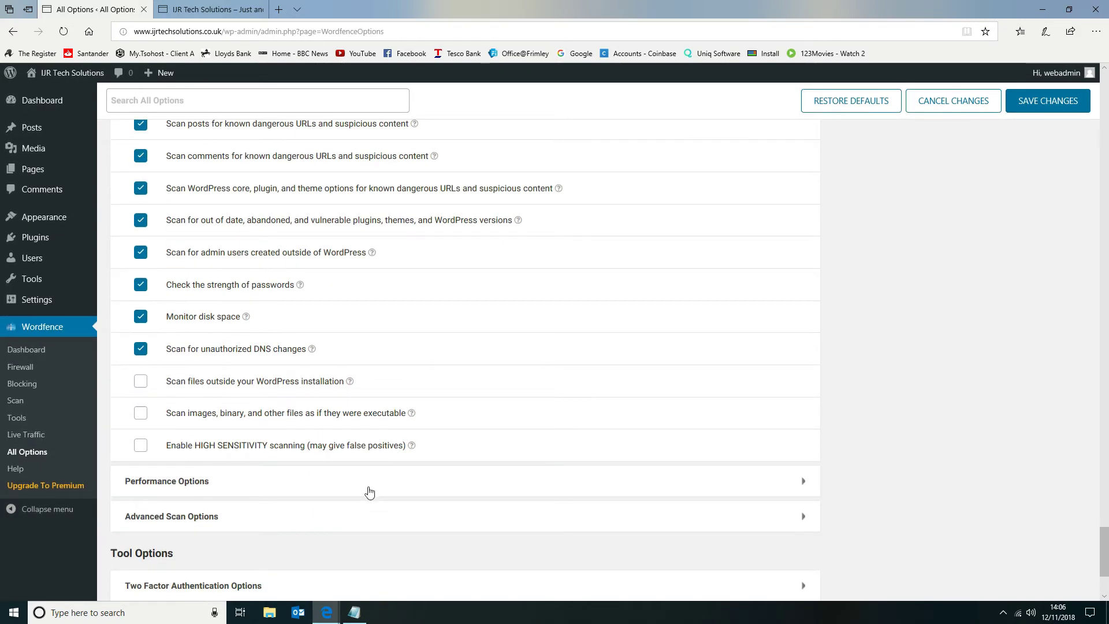
click(366, 477)
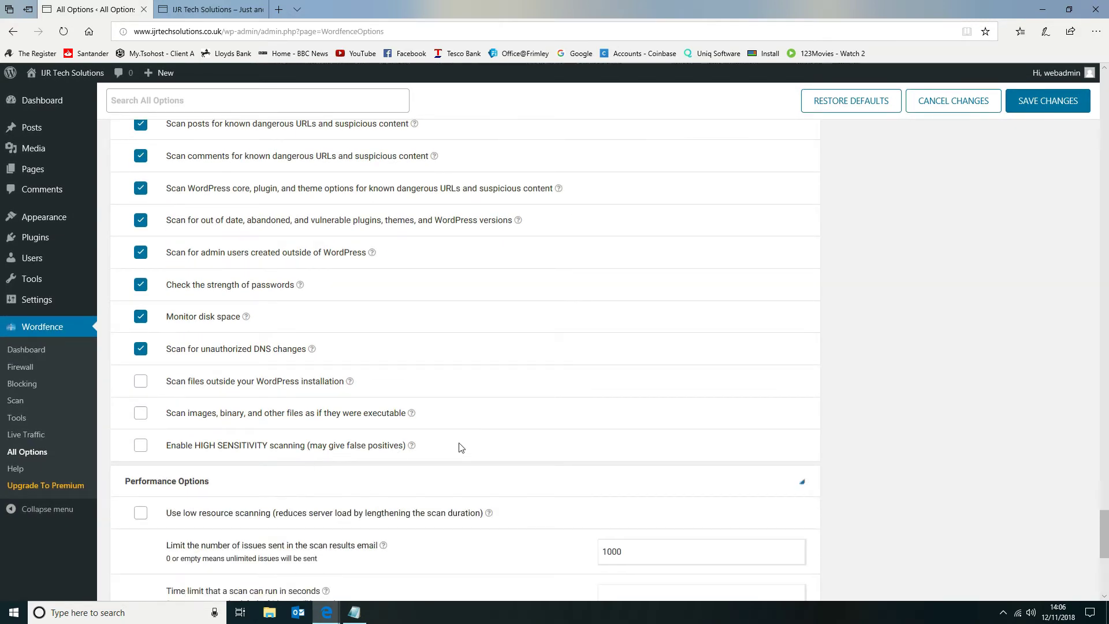
scroll(458, 449, down, 4)
scroll(459, 446, down, 2)
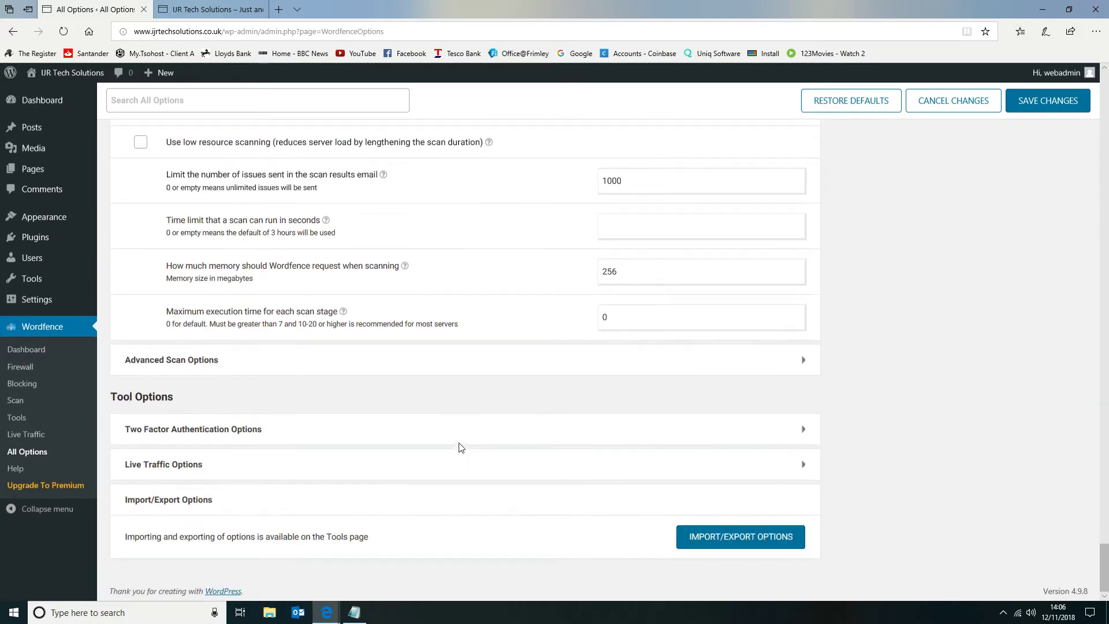
click(416, 364)
scroll(573, 368, down, 2)
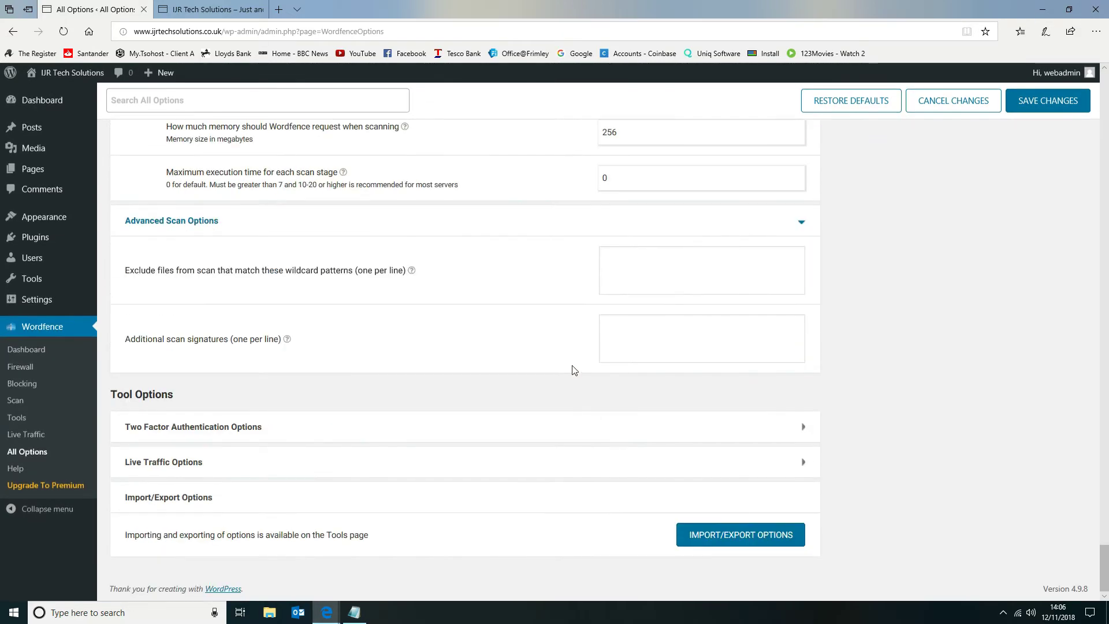
Expand and review the Two Factor Authentication Options and Live Traffic Options, and save the Wordfence option changes.
click(426, 431)
scroll(421, 434, down, 5)
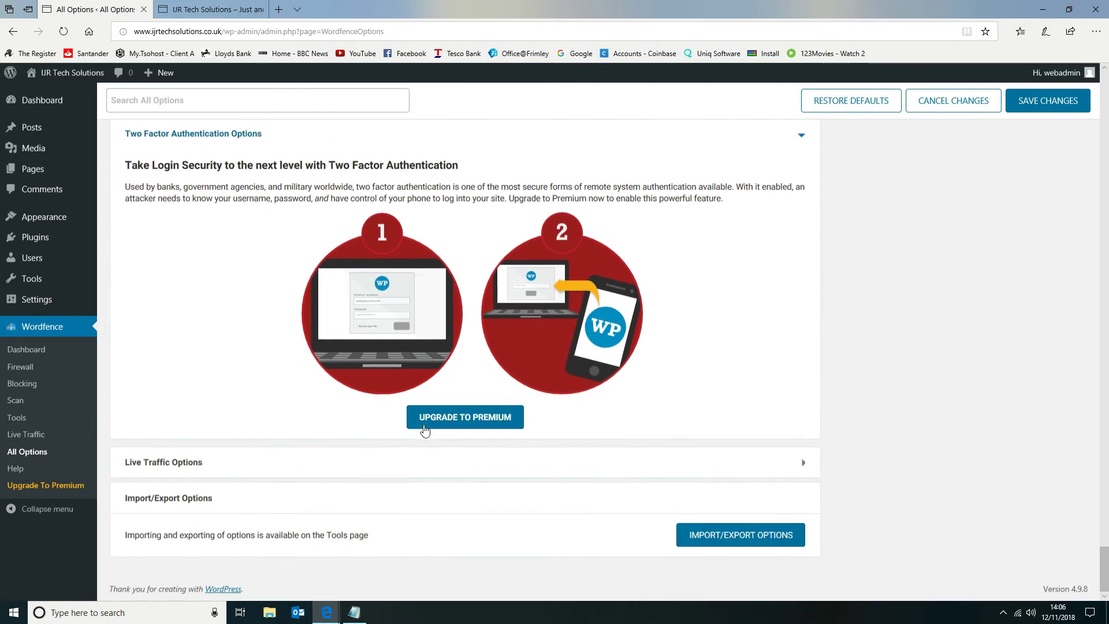
click(413, 462)
scroll(493, 461, down, 4)
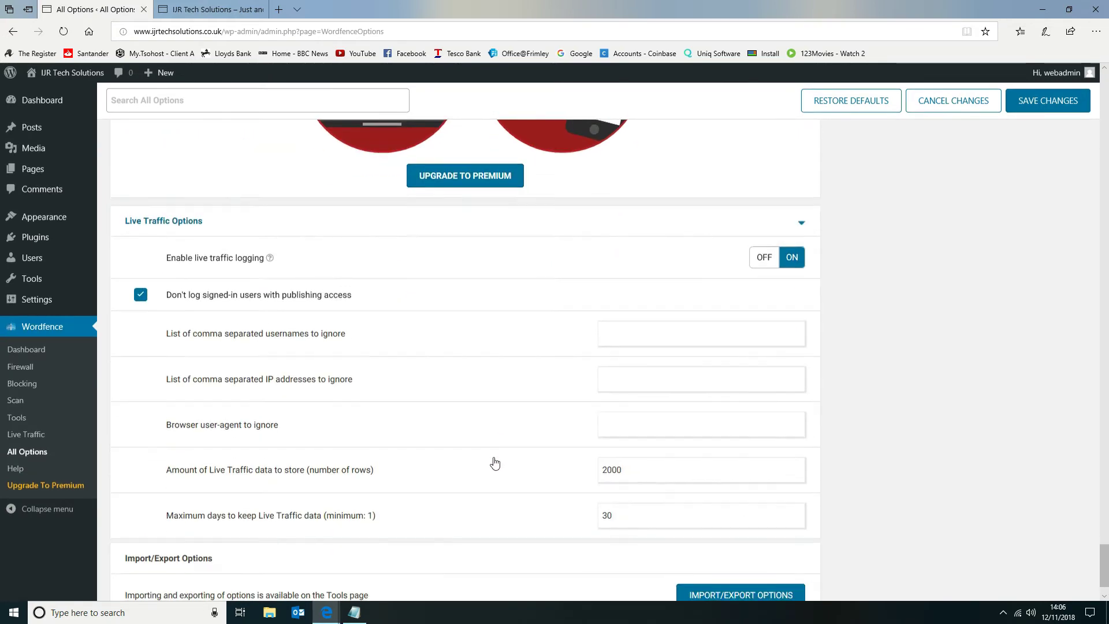
scroll(495, 463, down, 1)
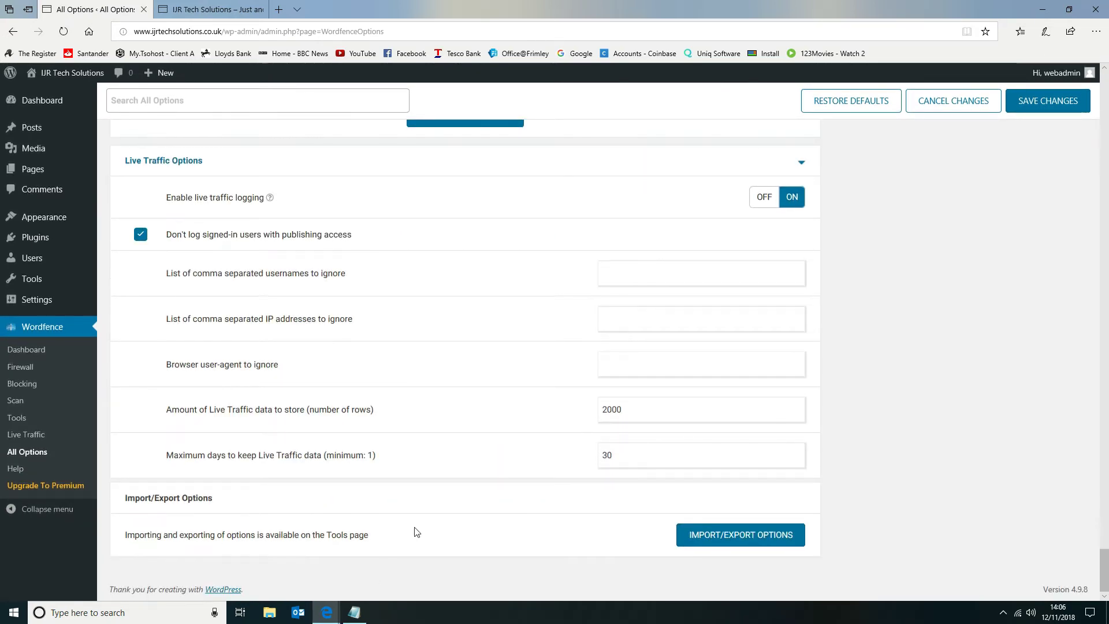
scroll(416, 523, up, 10)
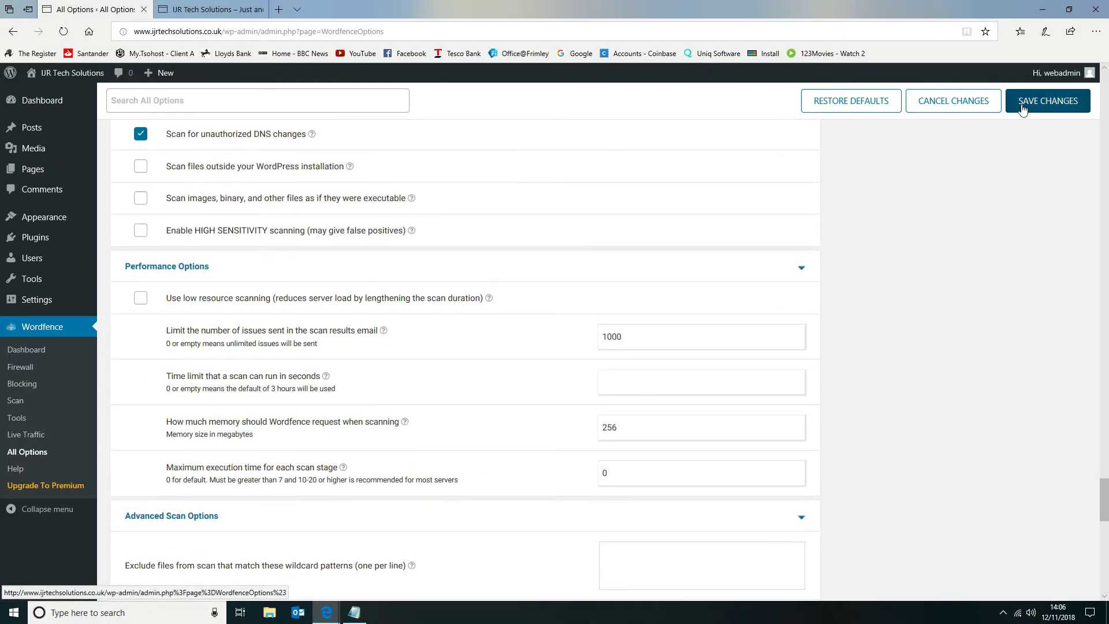
click(1026, 115)
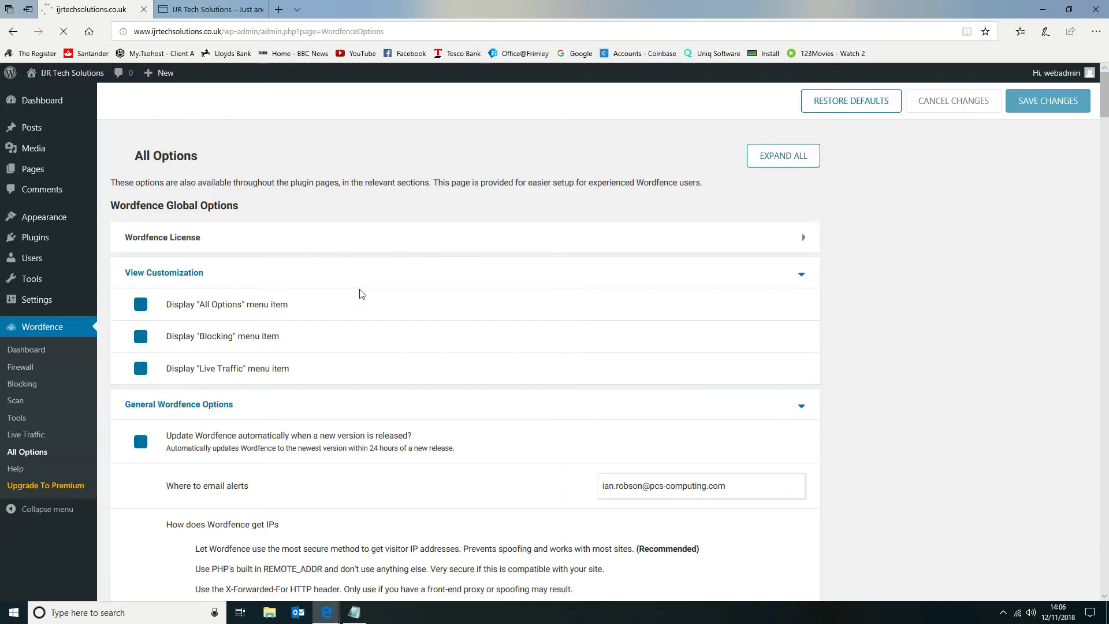
Collapse the View Customization, General Wordfence Options, Dashboard Notification Options, Email Alert Preferences and Activity Report sections.
click(802, 275)
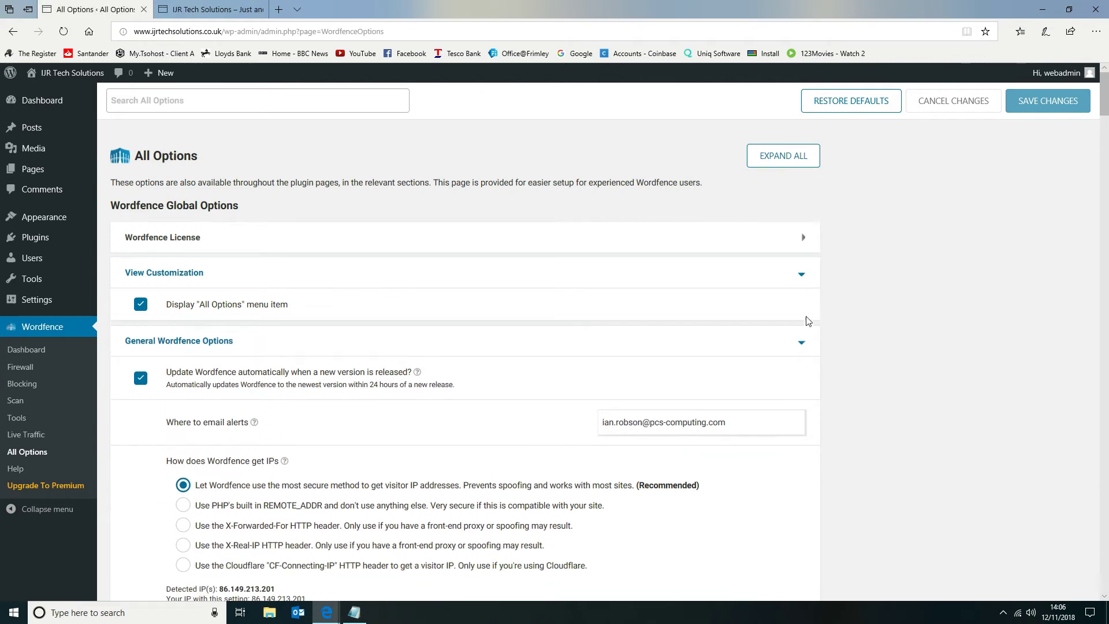
click(804, 318)
click(802, 343)
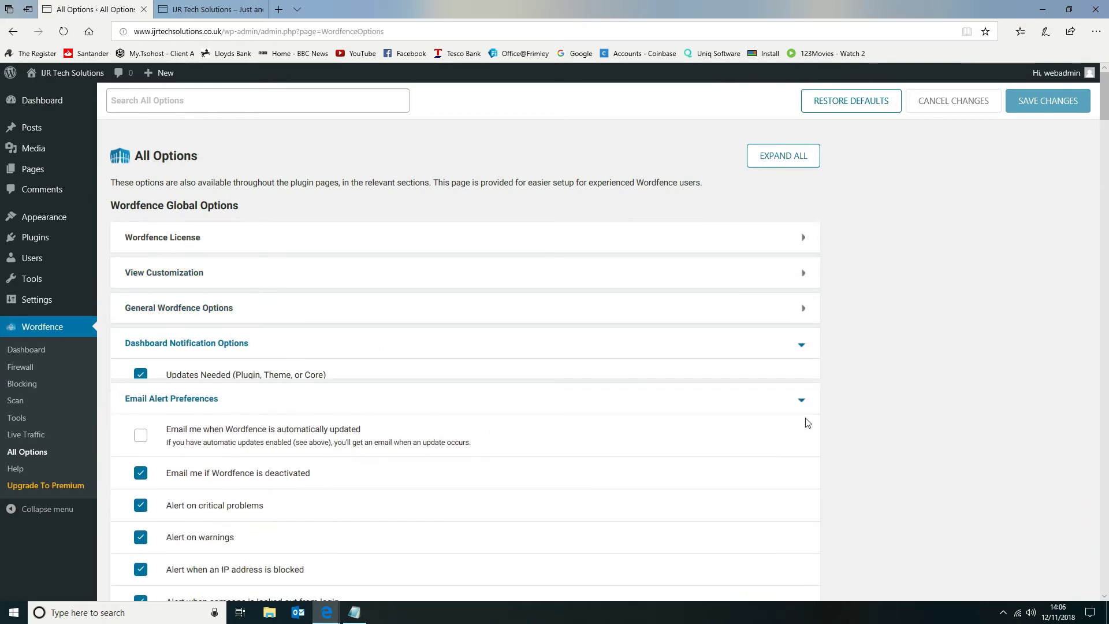
click(805, 389)
click(804, 419)
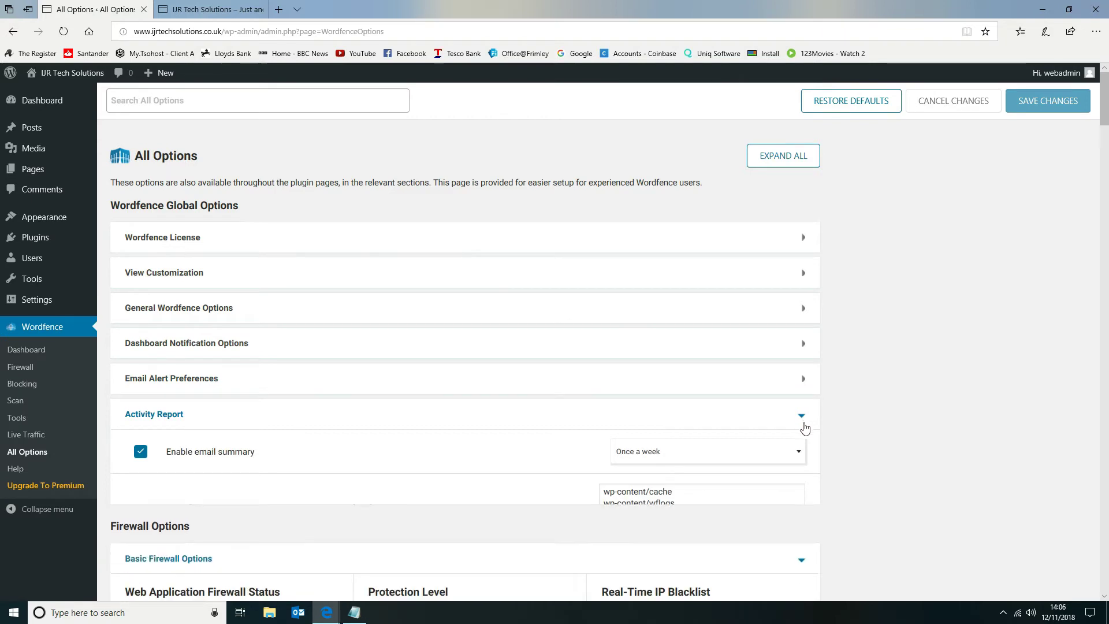
Collapse the Basic Firewall, Advanced Firewall, Brute Force Protection and Advanced Country Blocking Options sections.
click(800, 491)
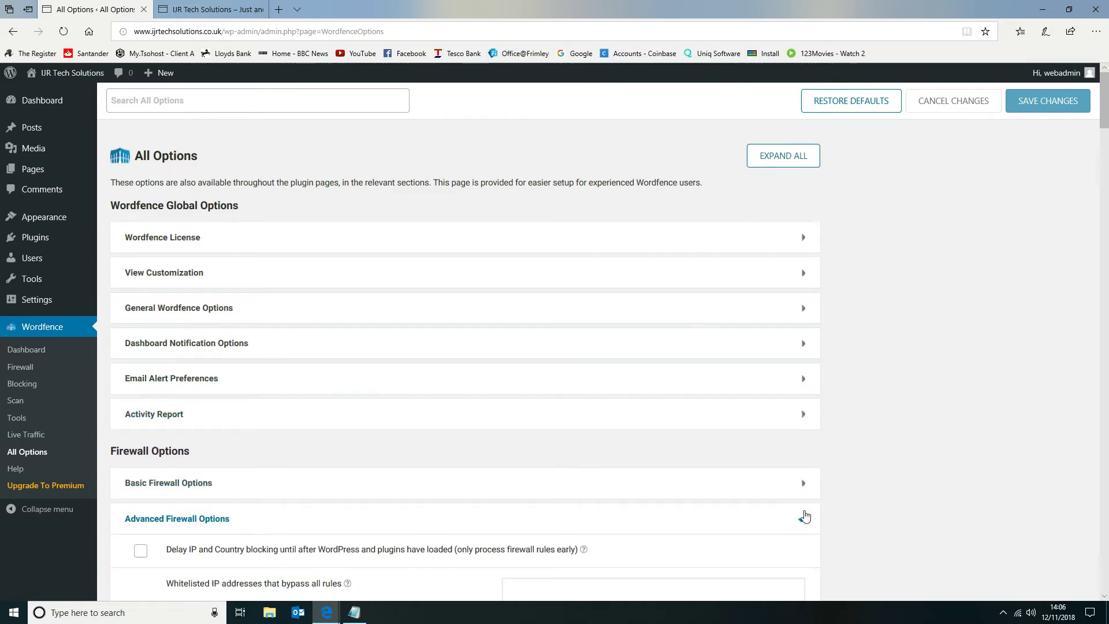
click(801, 519)
scroll(838, 416, down, 3)
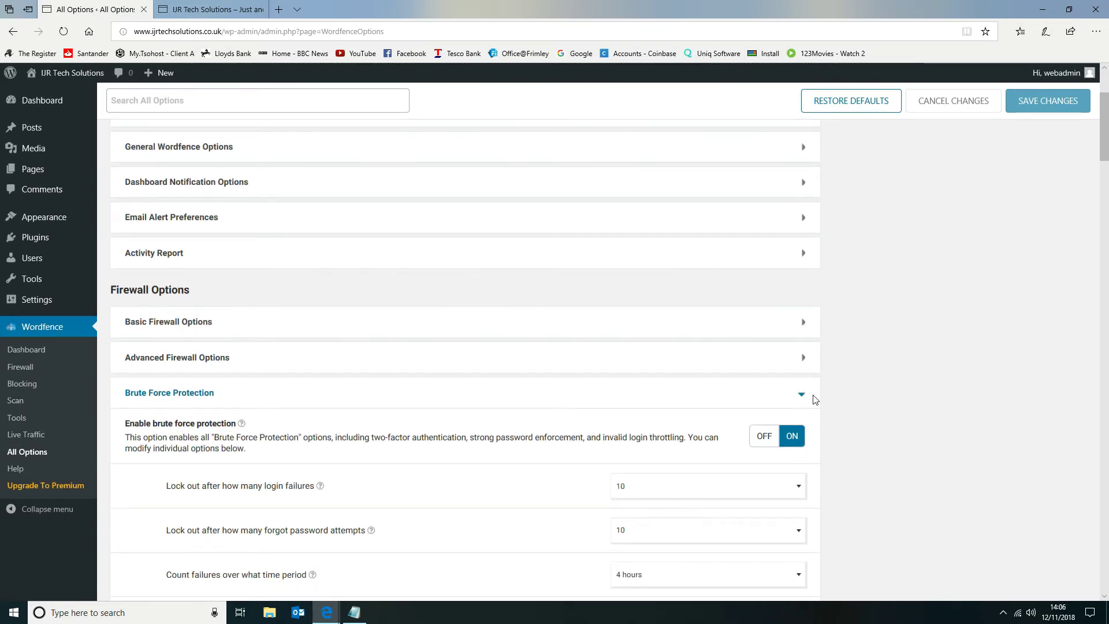
click(806, 383)
scroll(868, 385, down, 5)
click(801, 213)
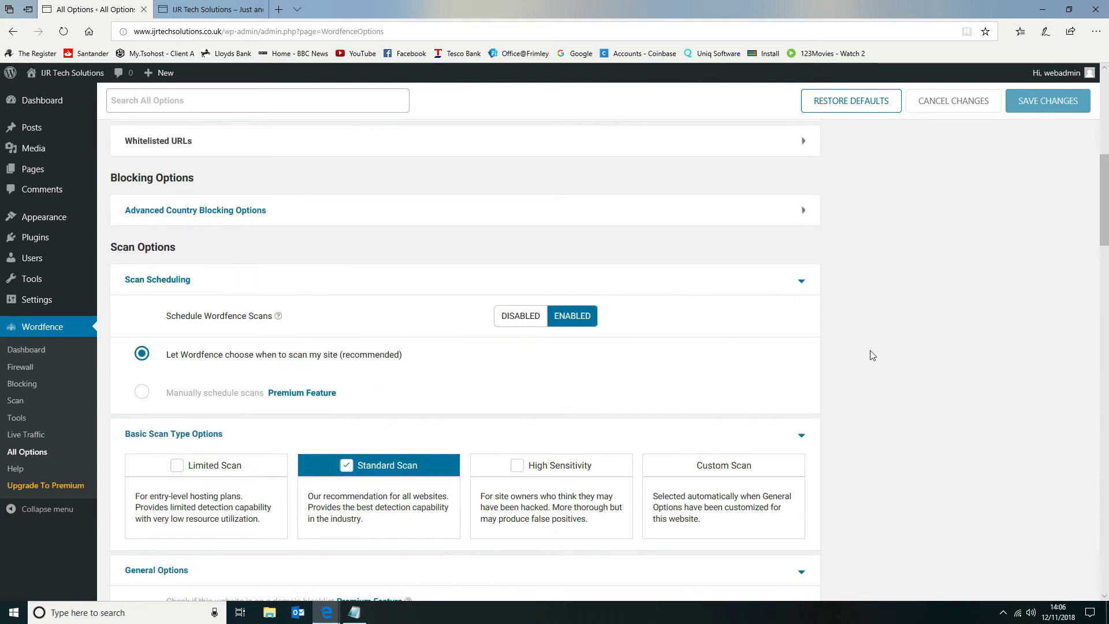
Collapse the Scan Scheduling, Basic Scan Type, General, Performance and Advanced Scan Options sections.
click(801, 281)
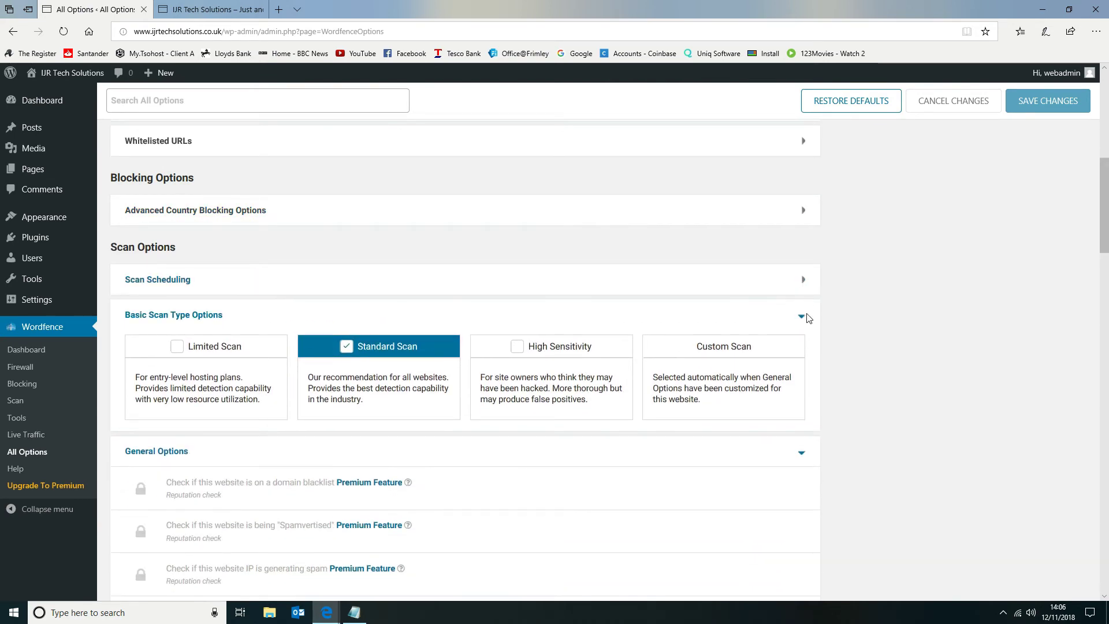
click(803, 320)
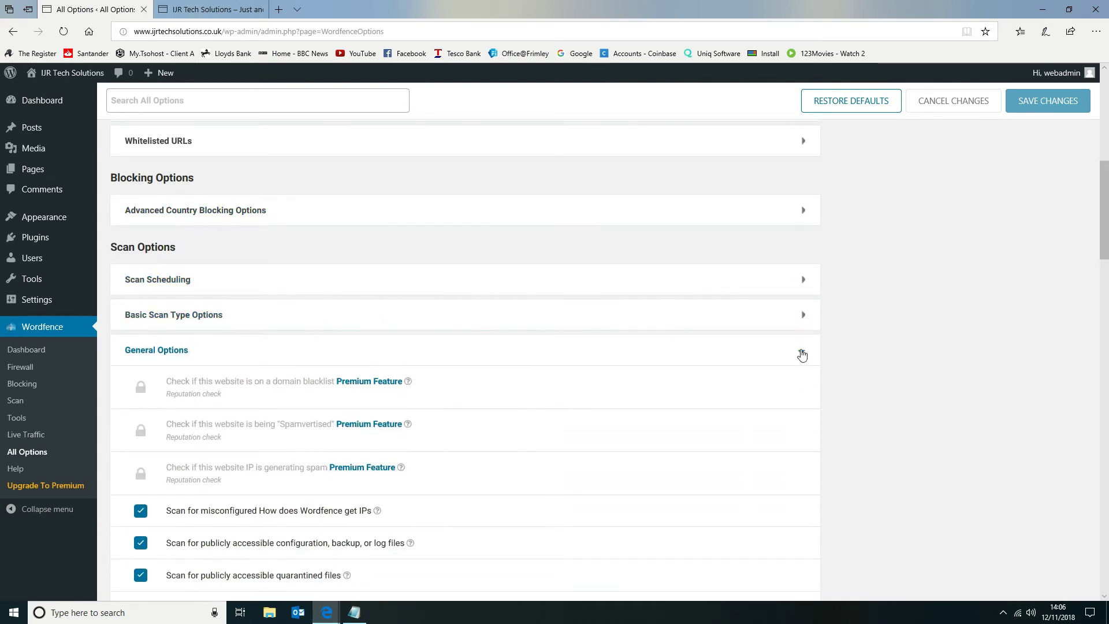
click(802, 354)
click(803, 391)
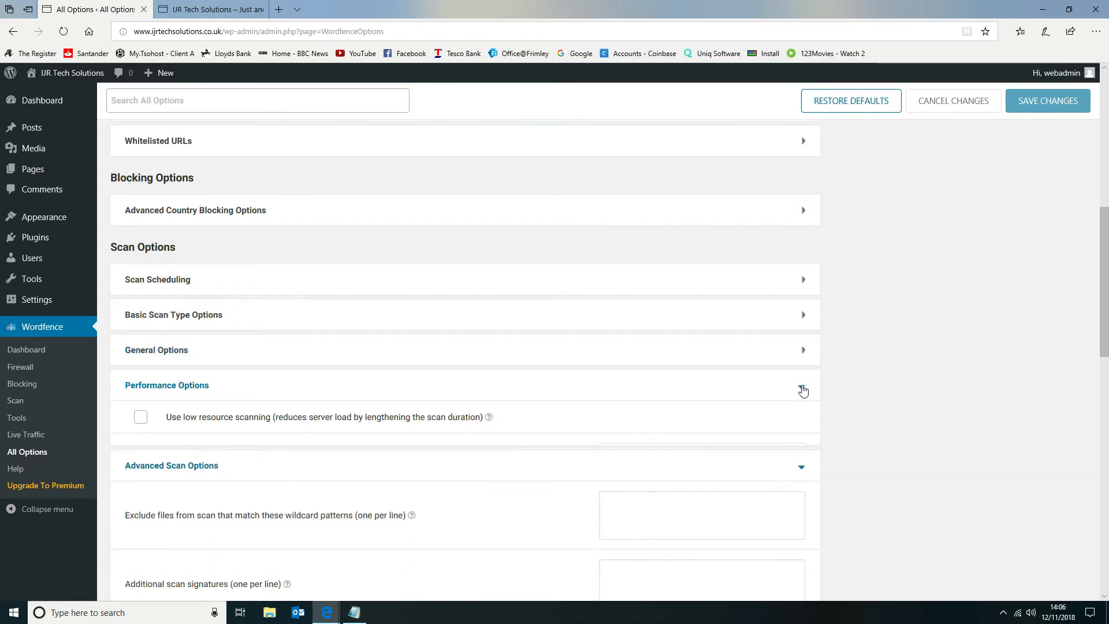
click(801, 422)
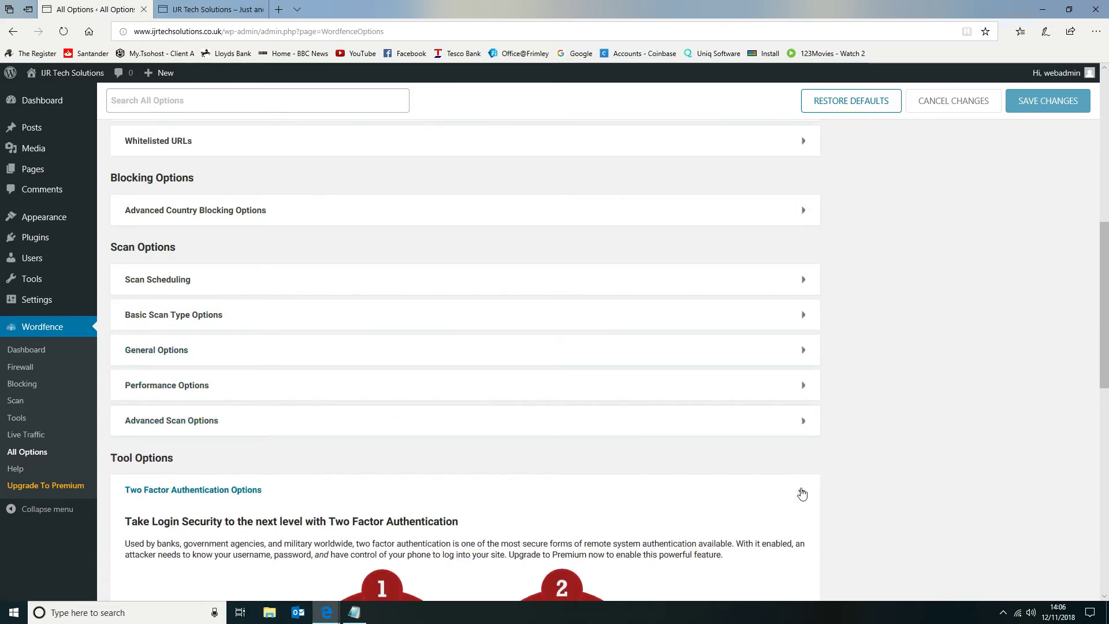
Collapse the Two Factor Authentication Options and Live Traffic Options sections under Tool Options.
click(802, 493)
scroll(807, 496, down, 1)
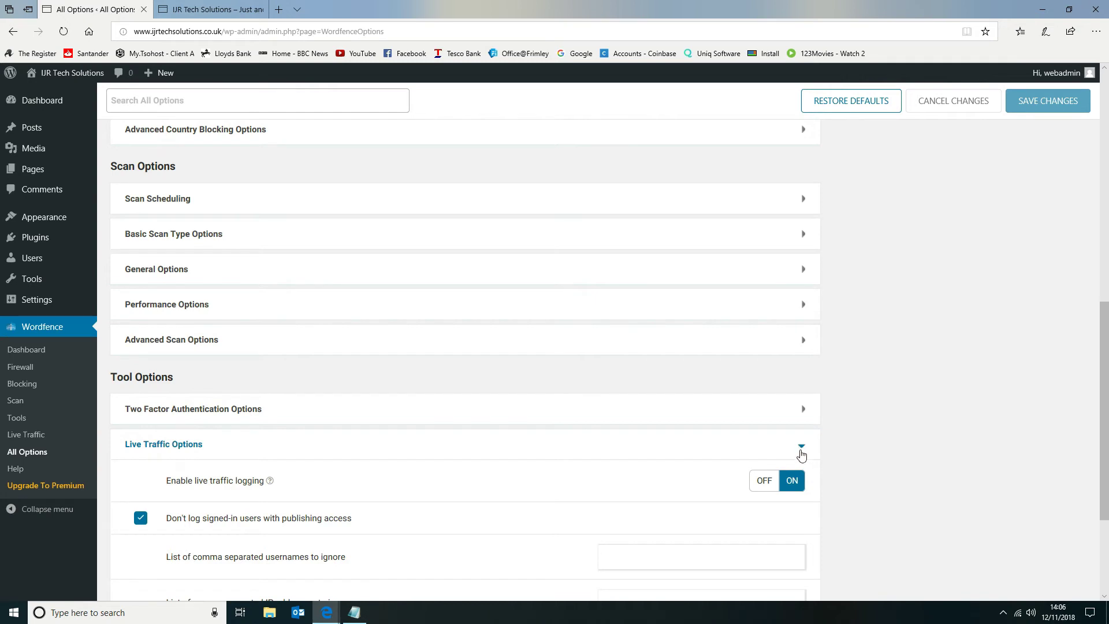
click(802, 455)
scroll(822, 489, up, 10)
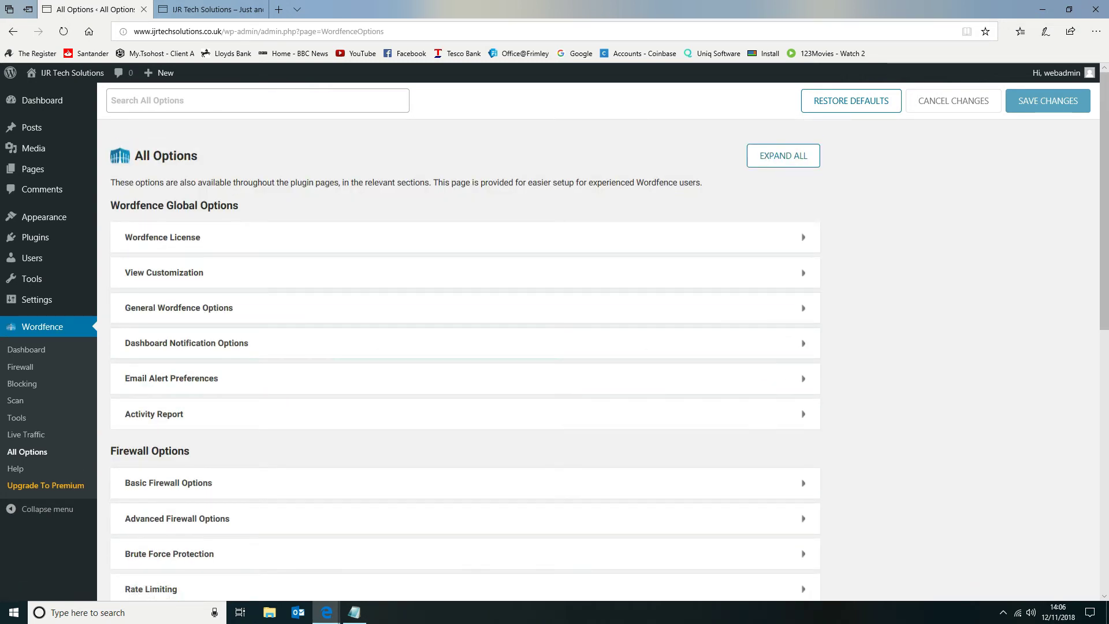
Open the Wordfence Dashboard and check the Scan and Firewall status details and the attack summaries.
click(41, 351)
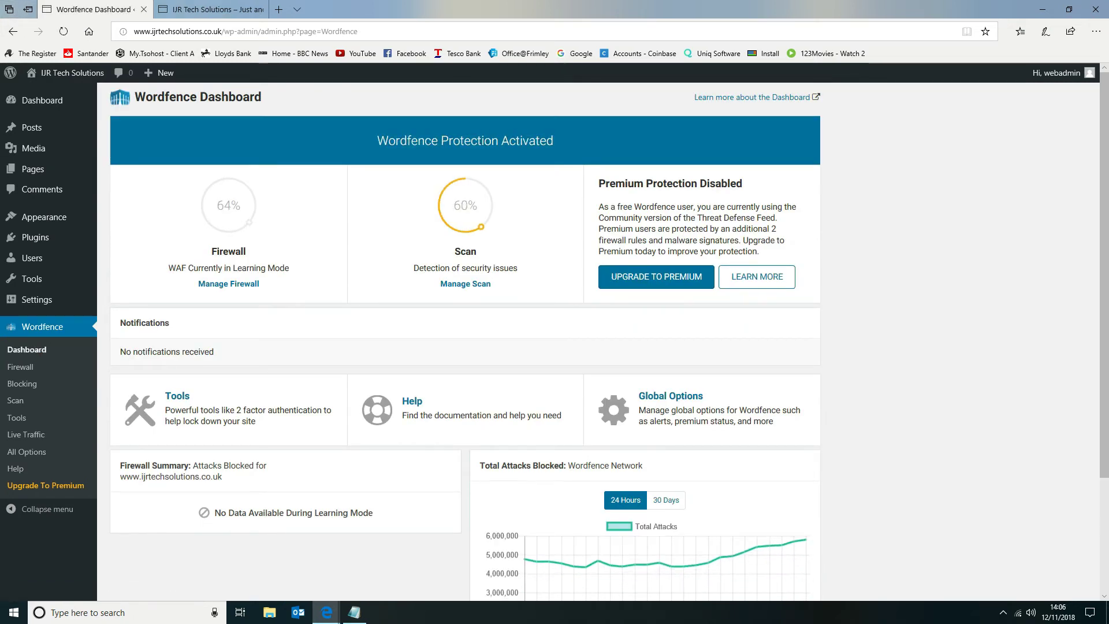
mouse_move(454, 231)
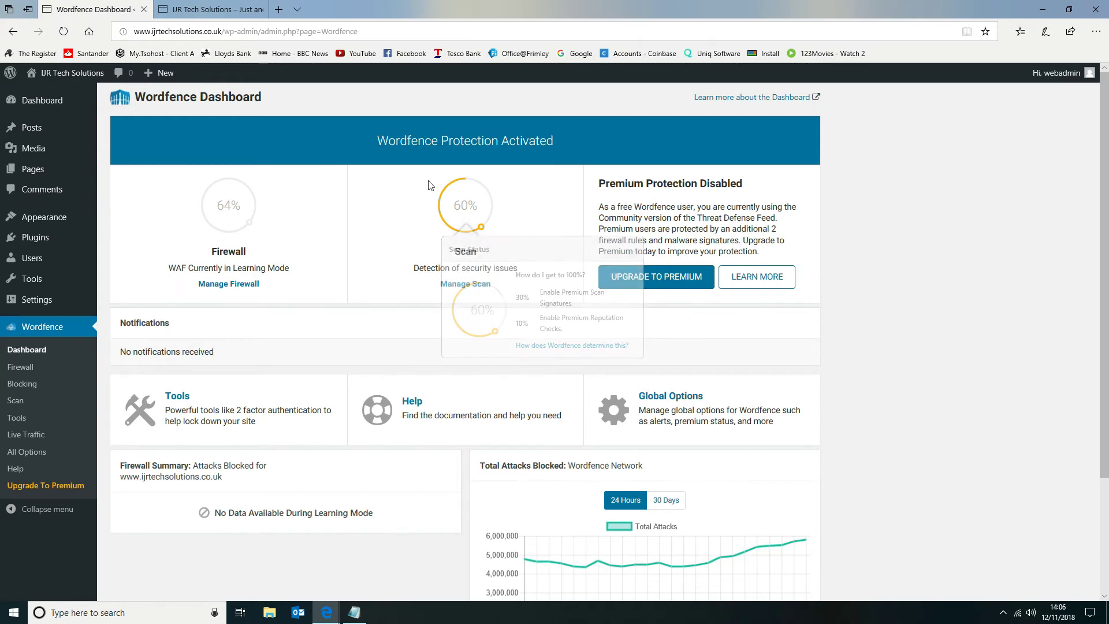
mouse_move(225, 184)
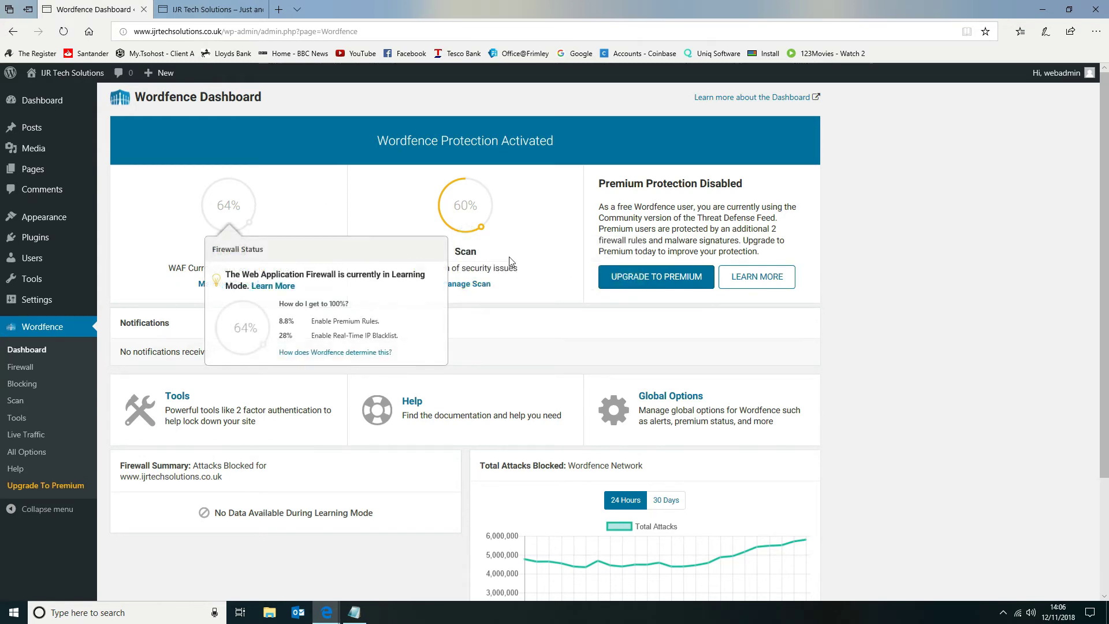
scroll(854, 291, down, 1)
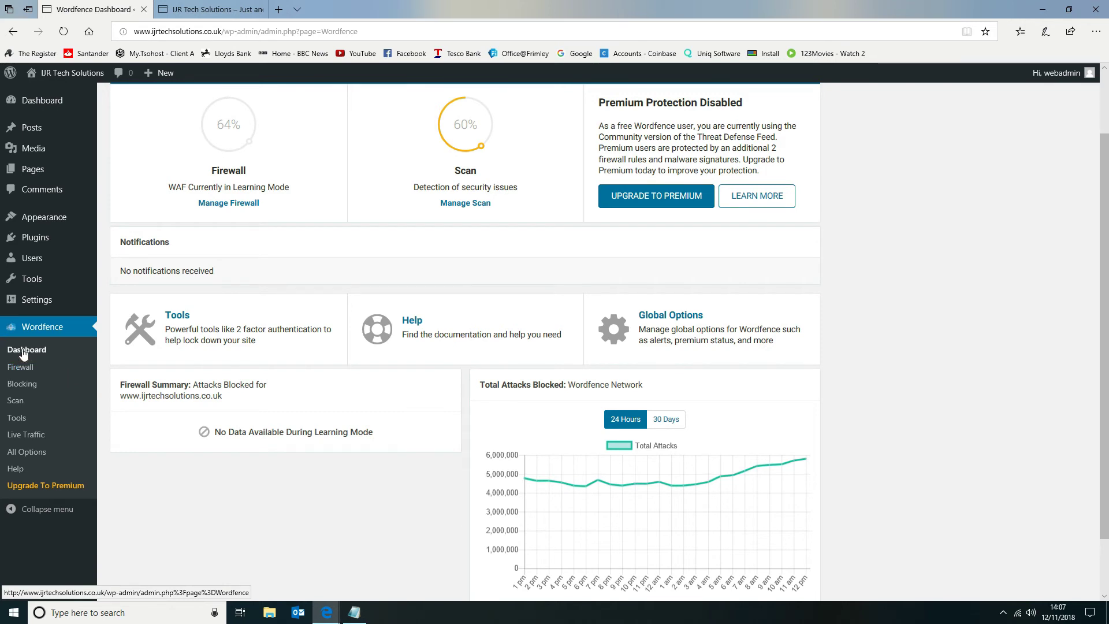
On the WordPress dashboard home, move Quick Draft to the third column and the Wordfence activity widget to the second column.
mouse_move(36, 106)
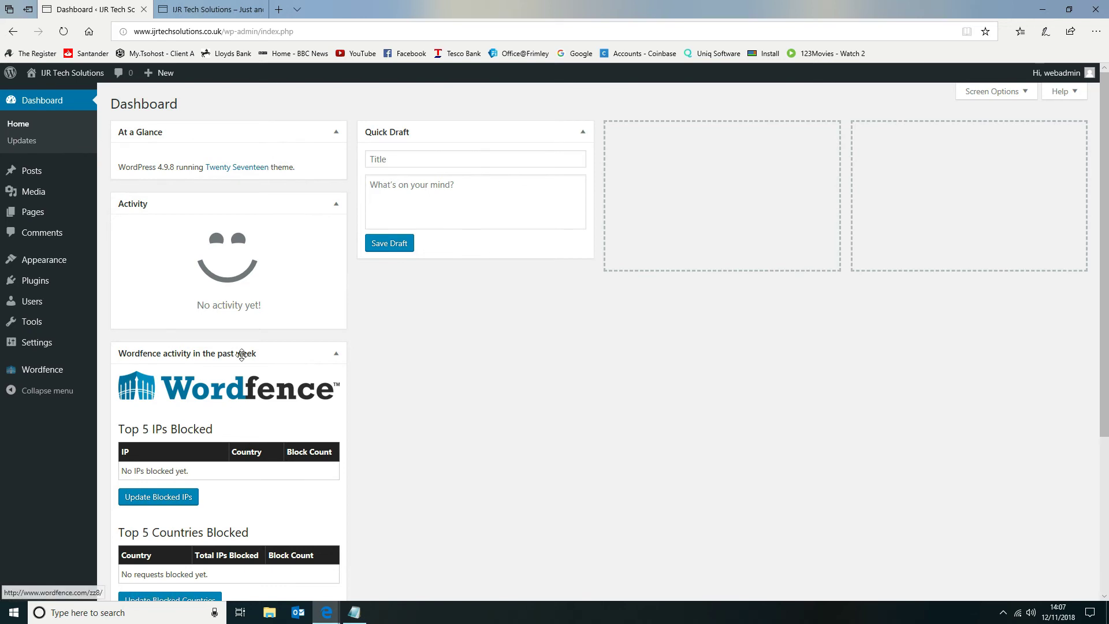
drag(446, 137, 743, 138)
drag(217, 353, 467, 132)
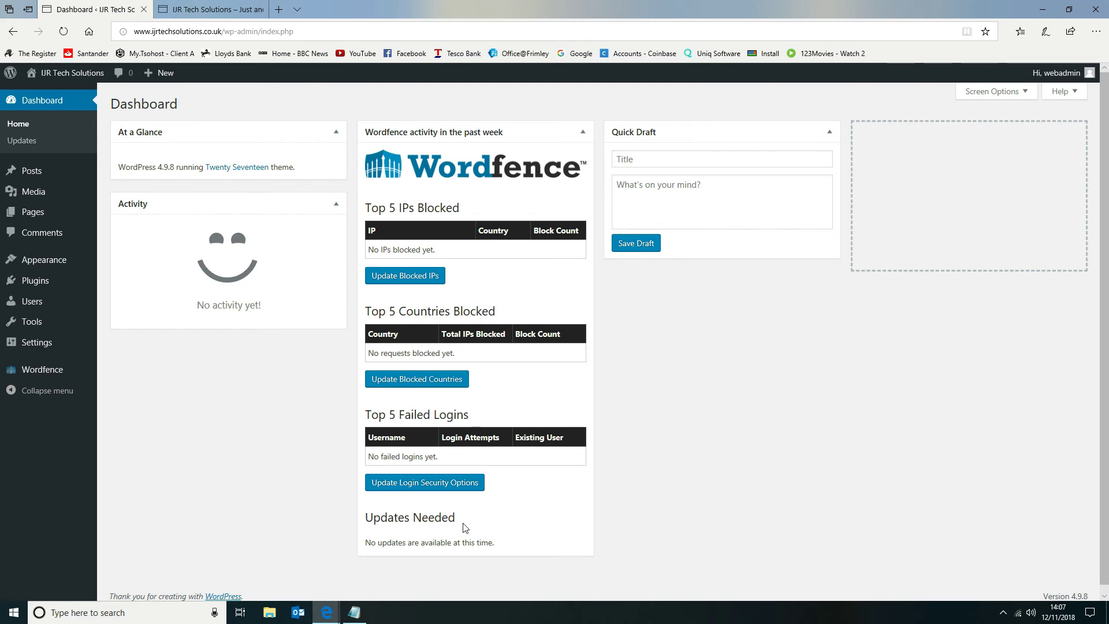
Bring up the site's Appearance choices.
mouse_move(73, 262)
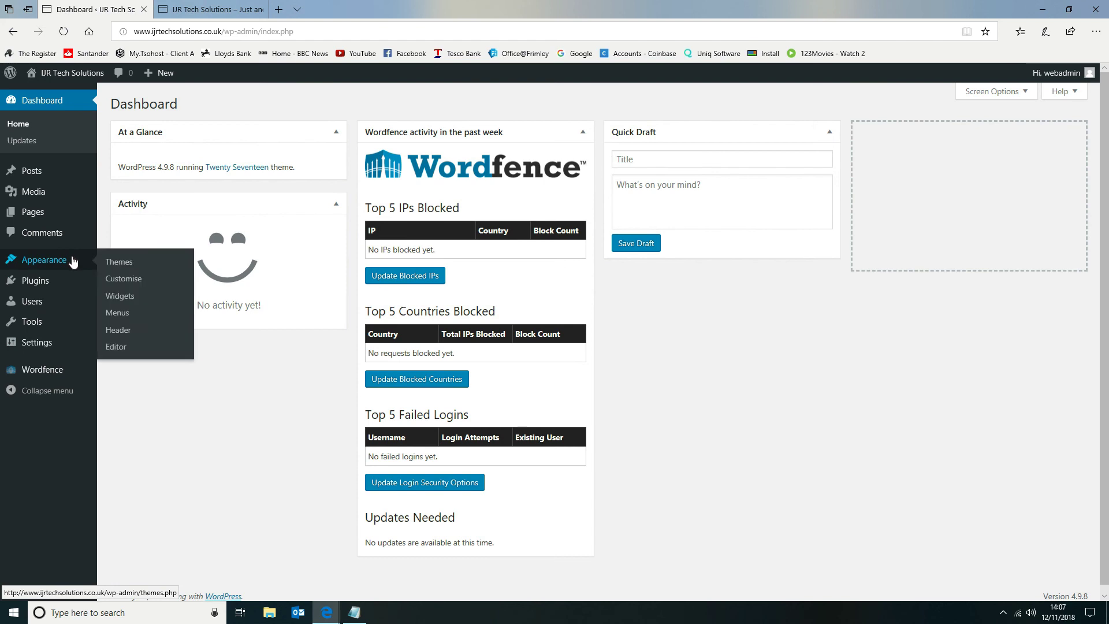